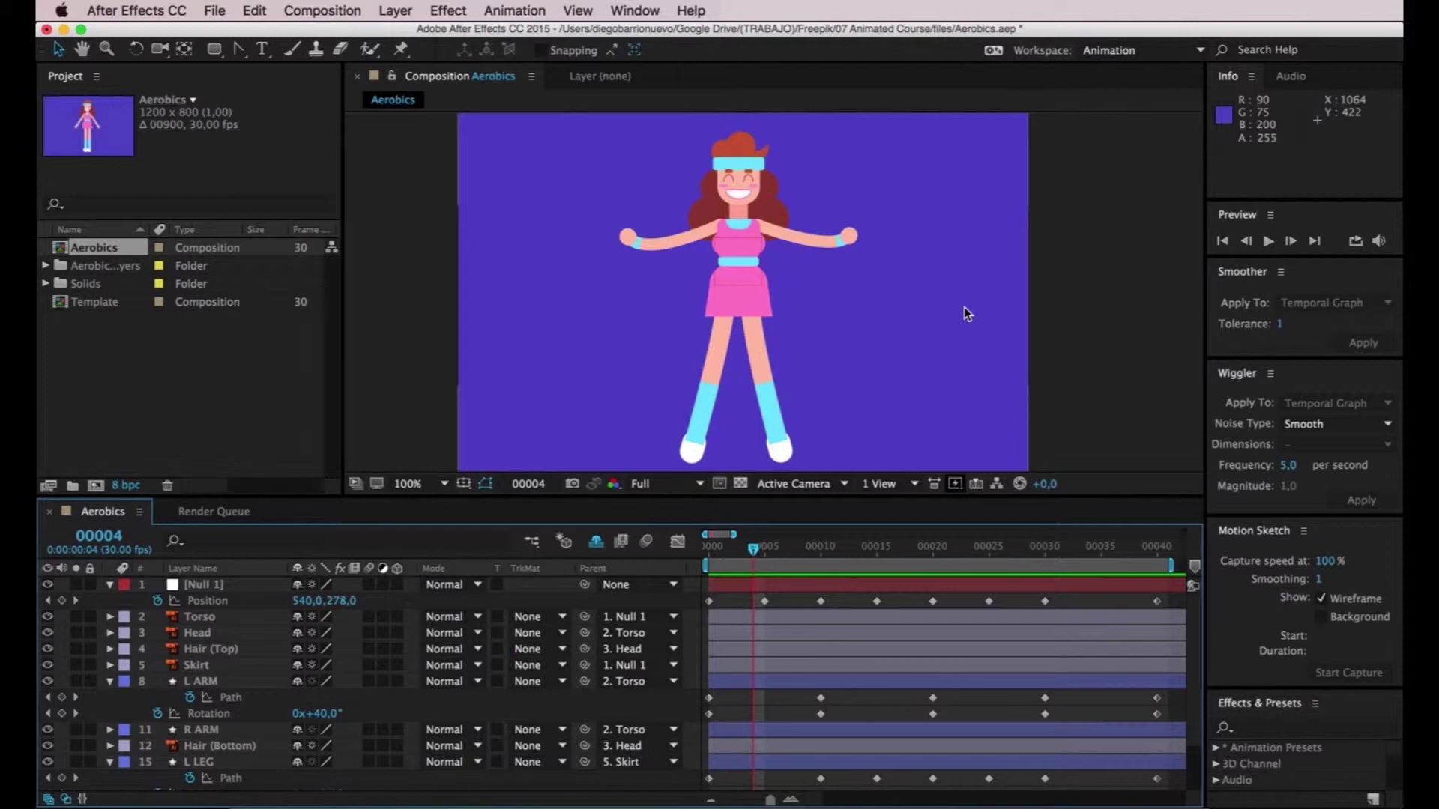
- Preview the jumping-jack animation from the start, checking it at 50% and 100% zoom
{"action": "left_click_drag", "start_coordinate": [753, 549], "coordinate": [708, 549]}
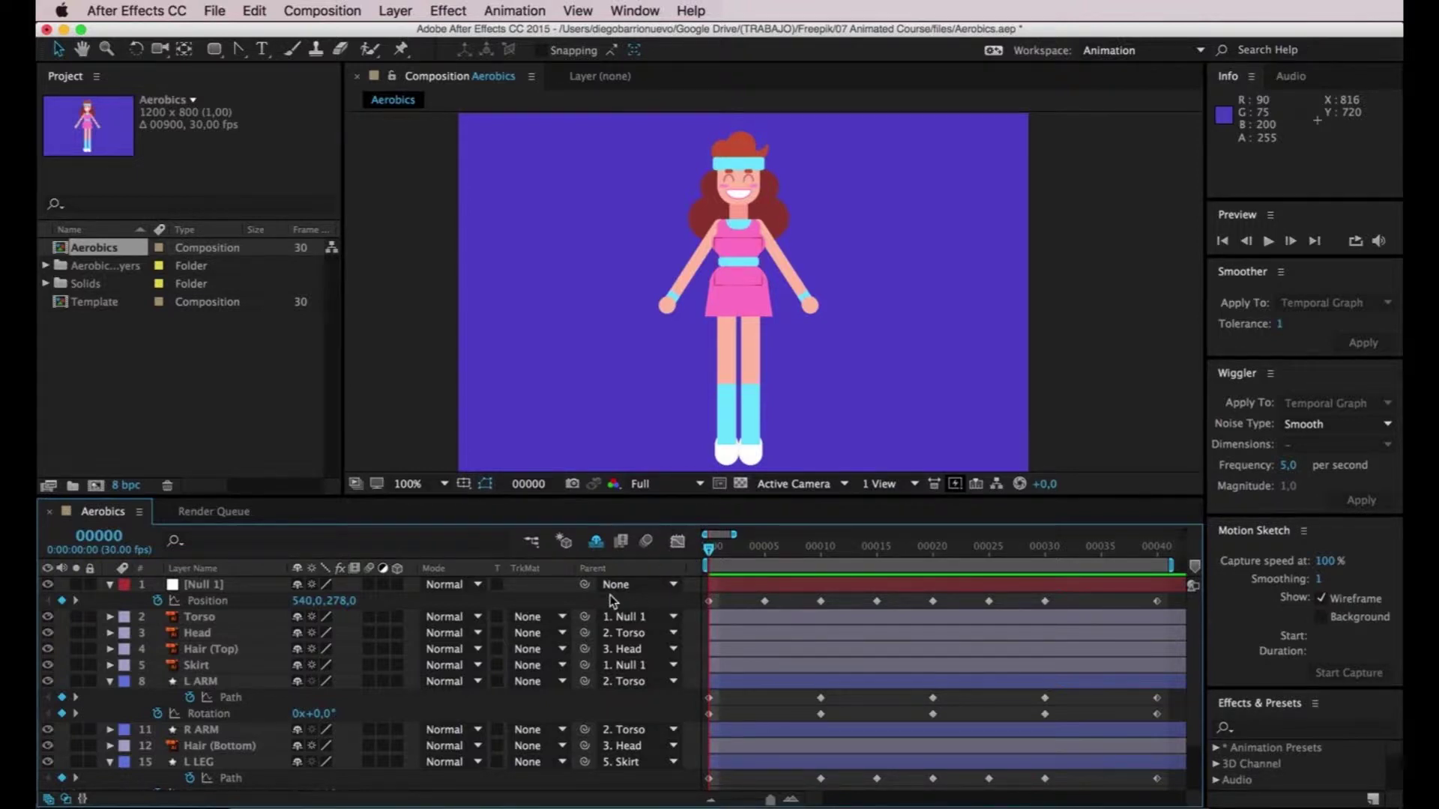
{"action": "key", "text": "space"}
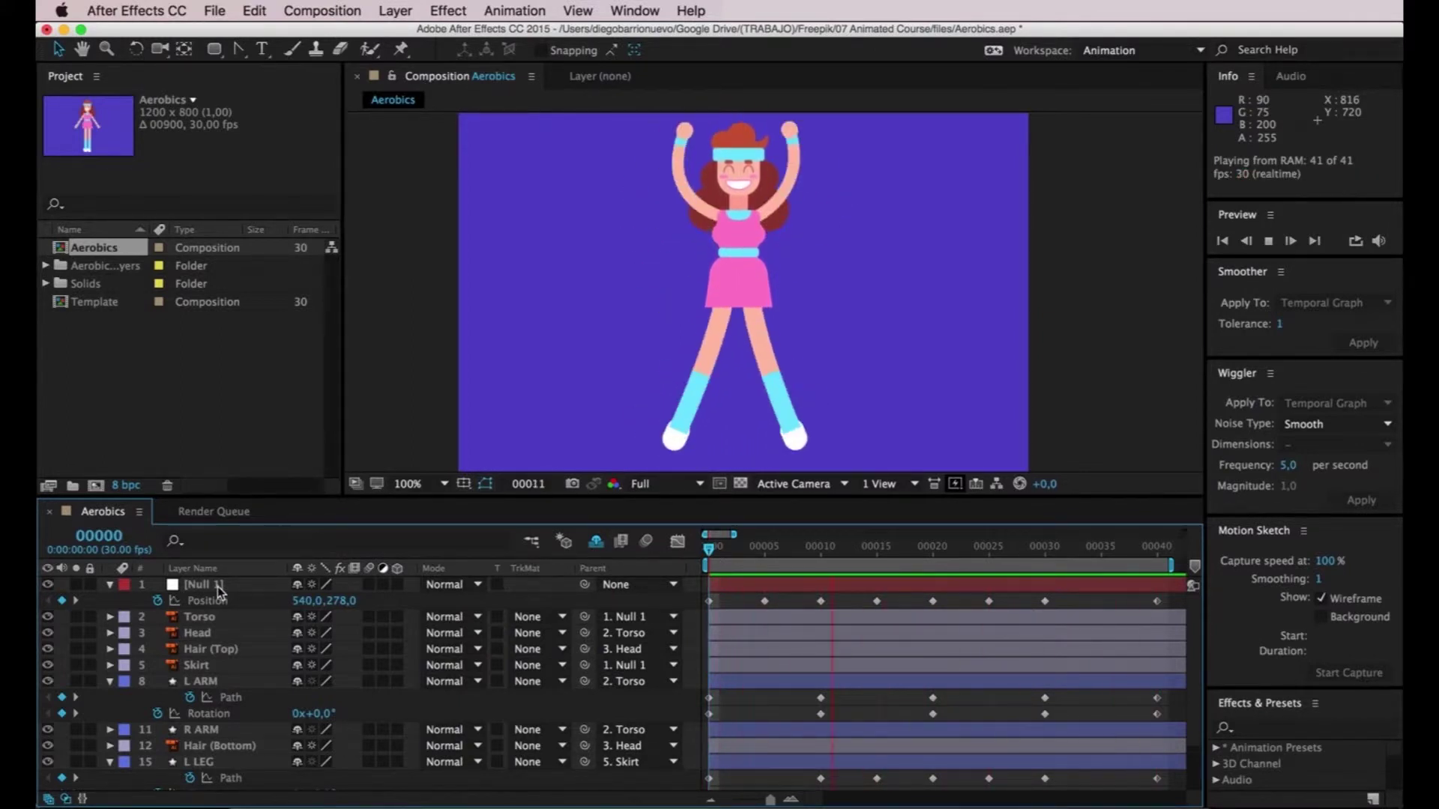
{"action": "key", "text": "comma"}
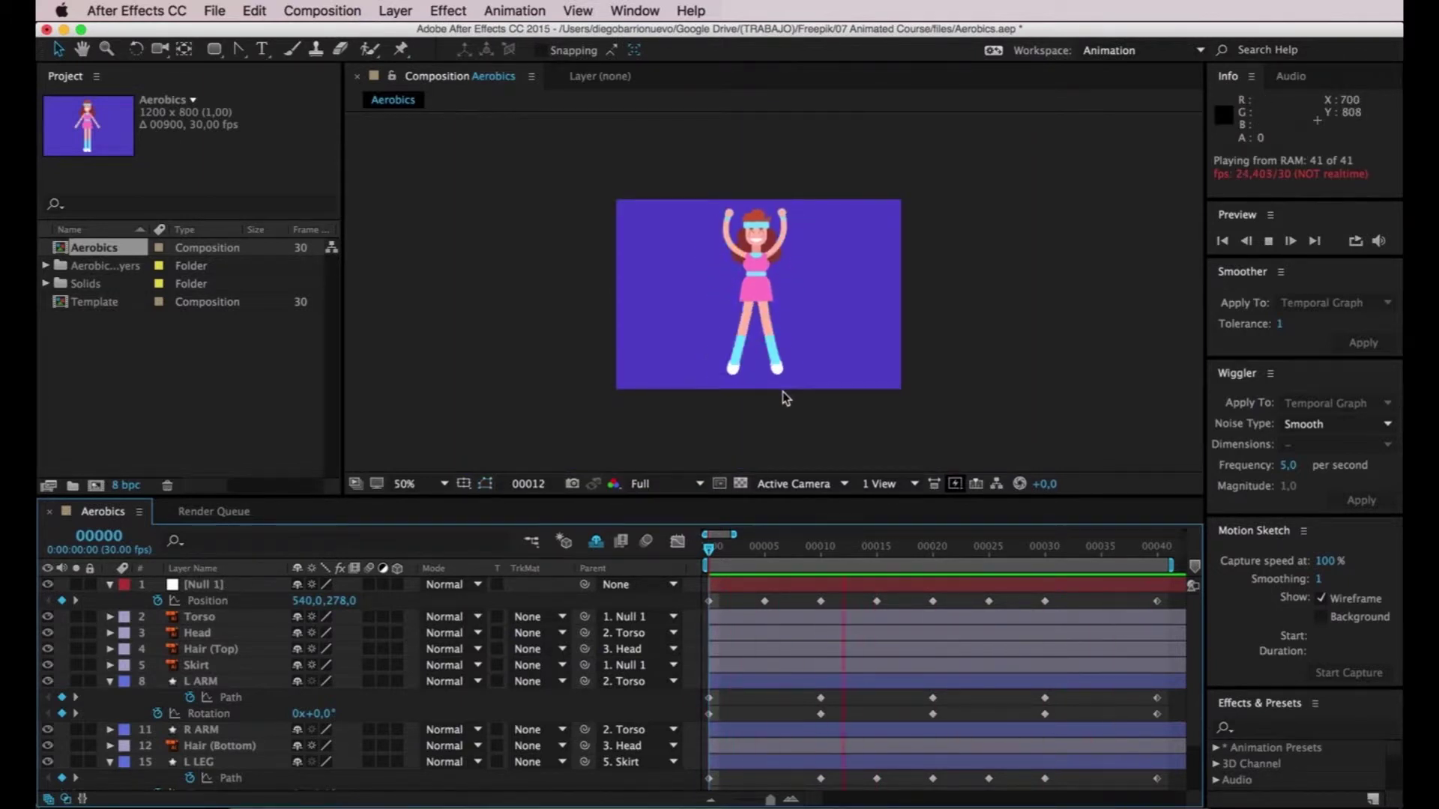
{"action": "key", "text": "period"}
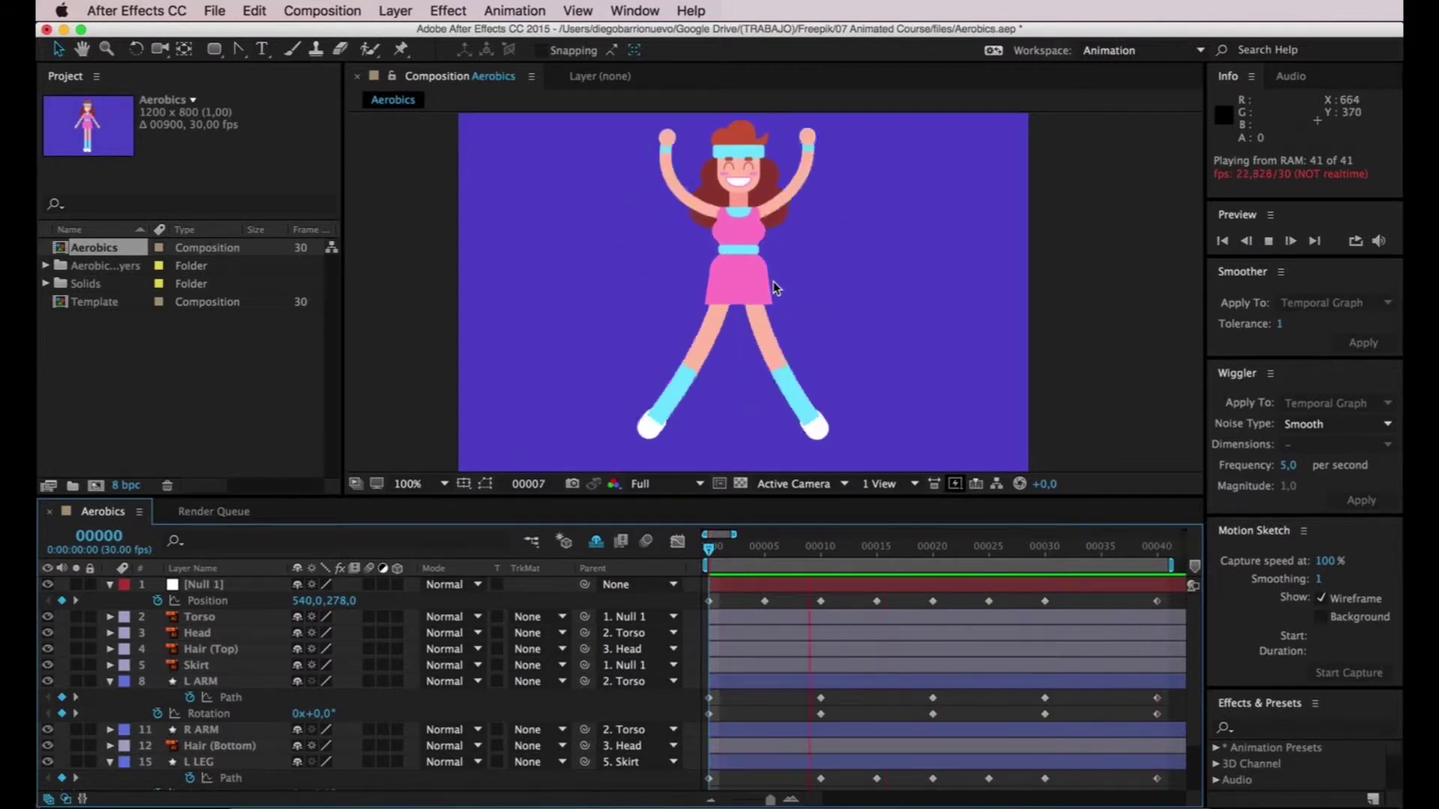
{"action": "key", "text": "space"}
{"action": "mouse_move", "coordinate": [947, 551]}
{"action": "left_mouse_down"}
{"action": "mouse_move", "coordinate": [731, 558]}
{"action": "mouse_move", "coordinate": [767, 559]}
{"action": "left_mouse_up"}
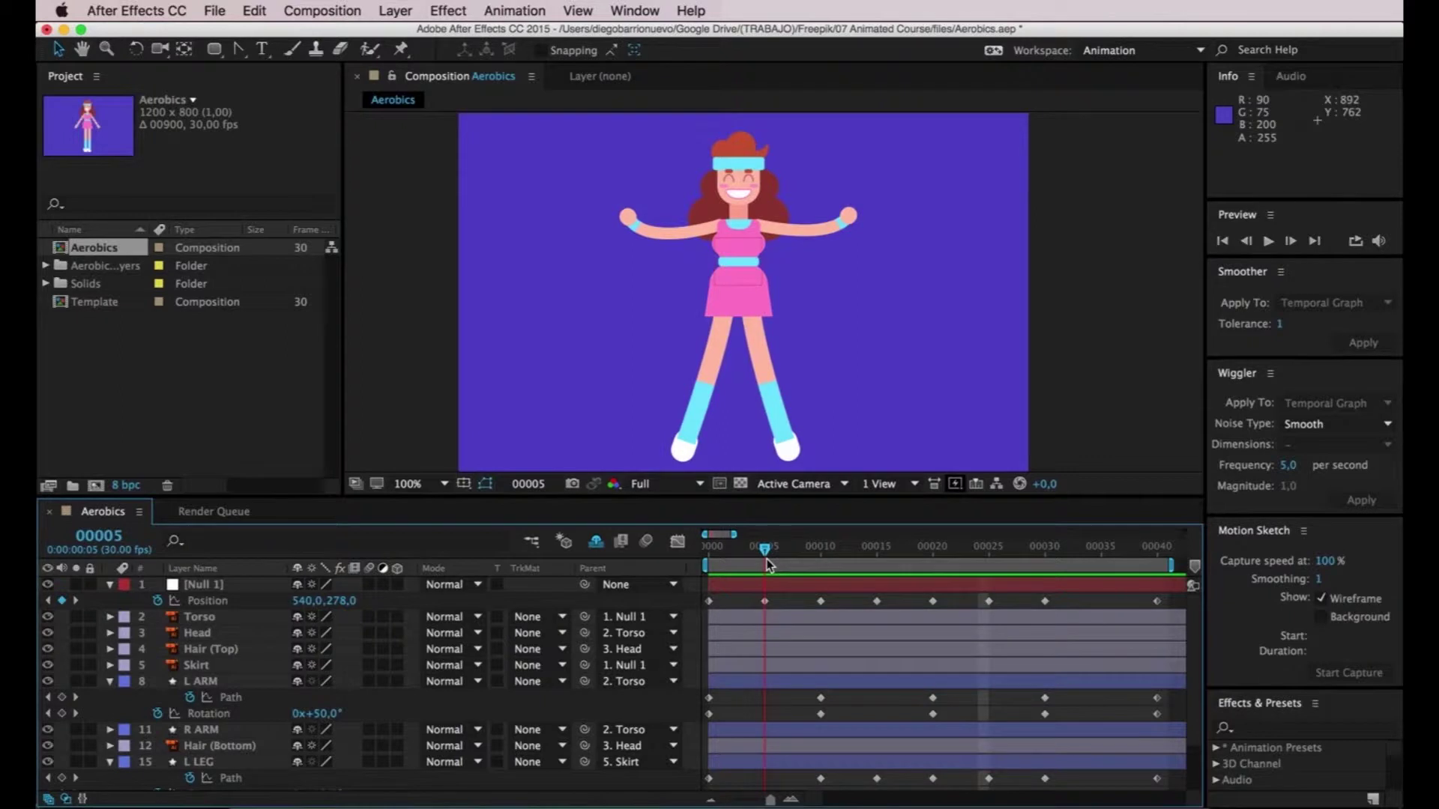
- Reveal Hair (Top) Position and Scale and set starting keyframes for both at frame 0
{"action": "left_click", "coordinate": [265, 651]}
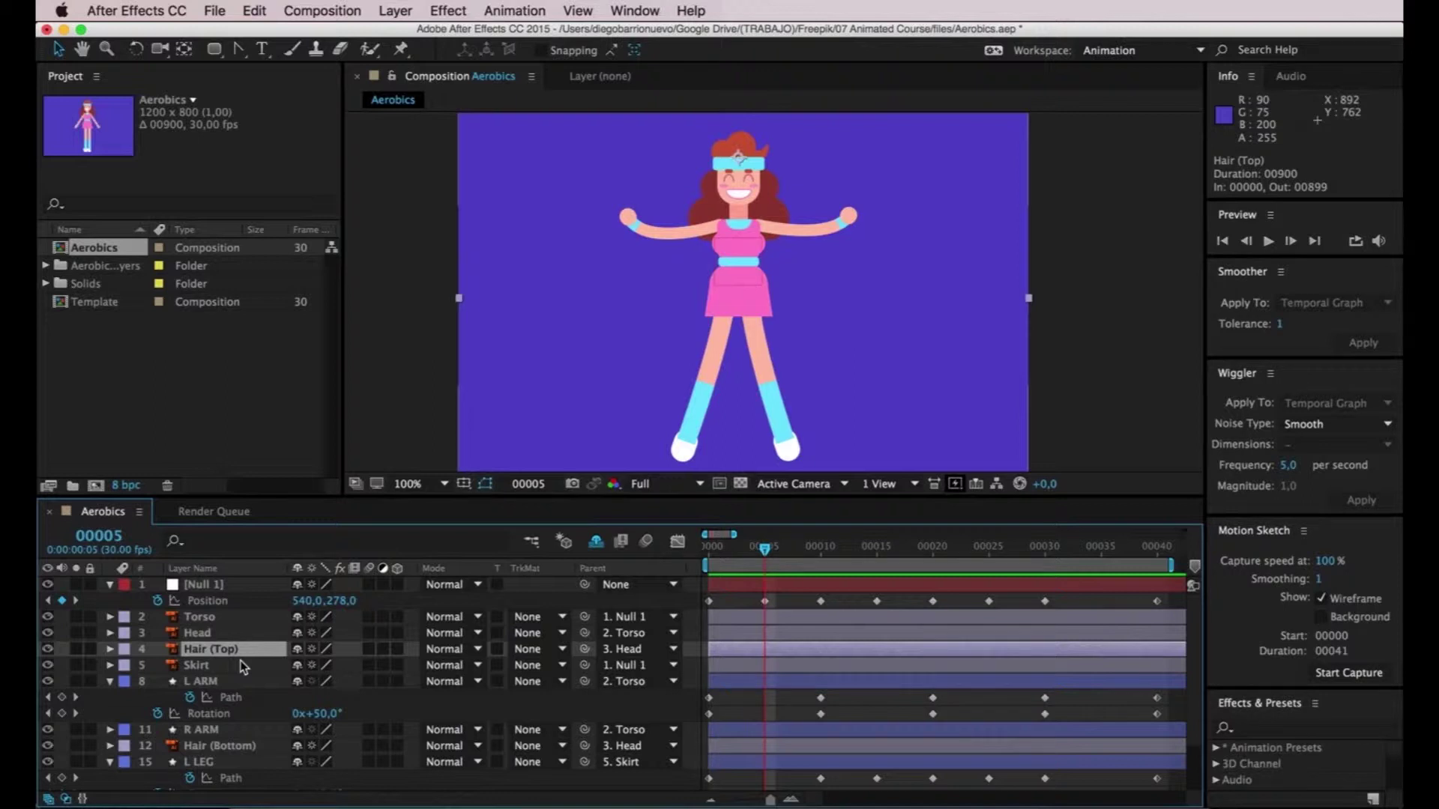
{"action": "key", "text": "p"}
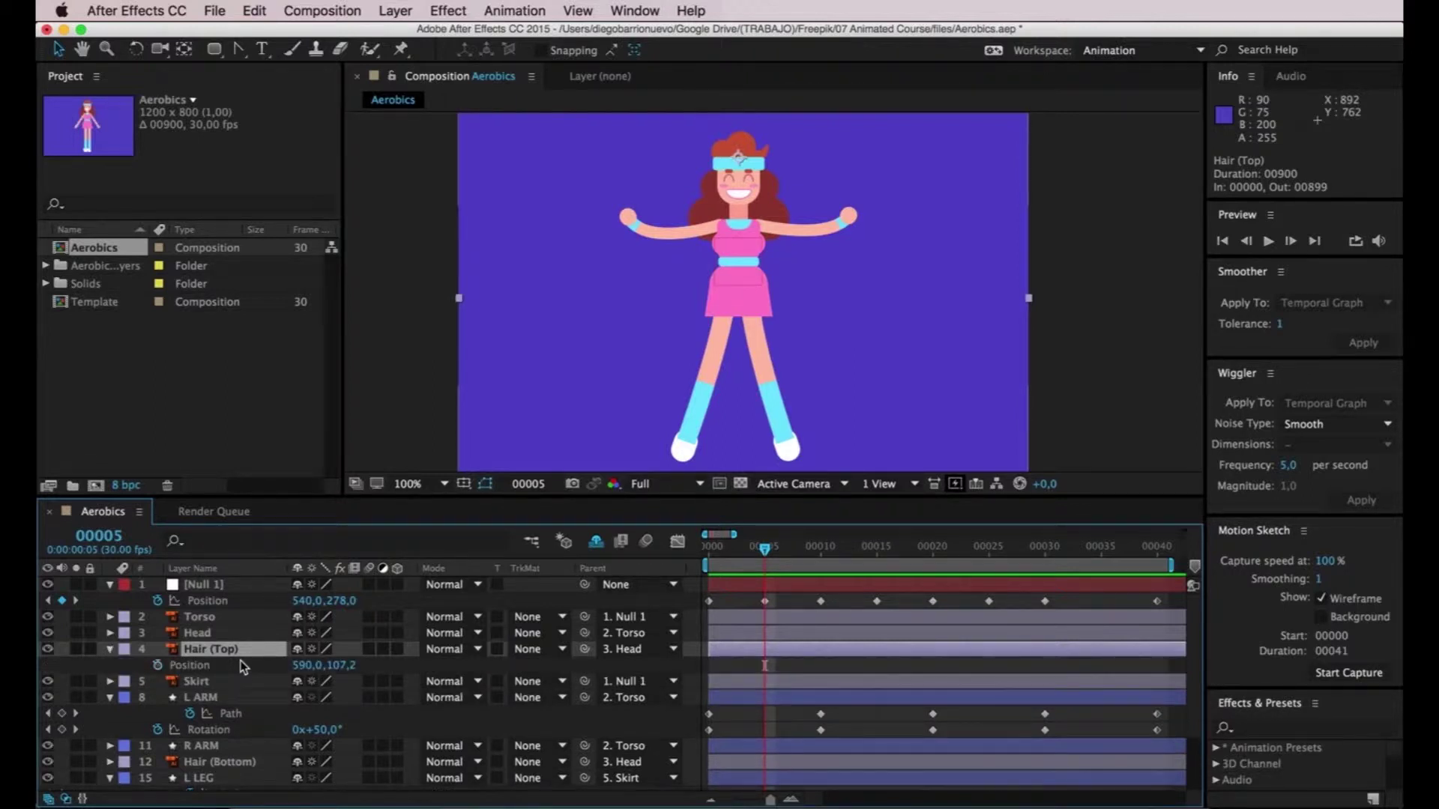
{"action": "key", "text": "shift+s"}
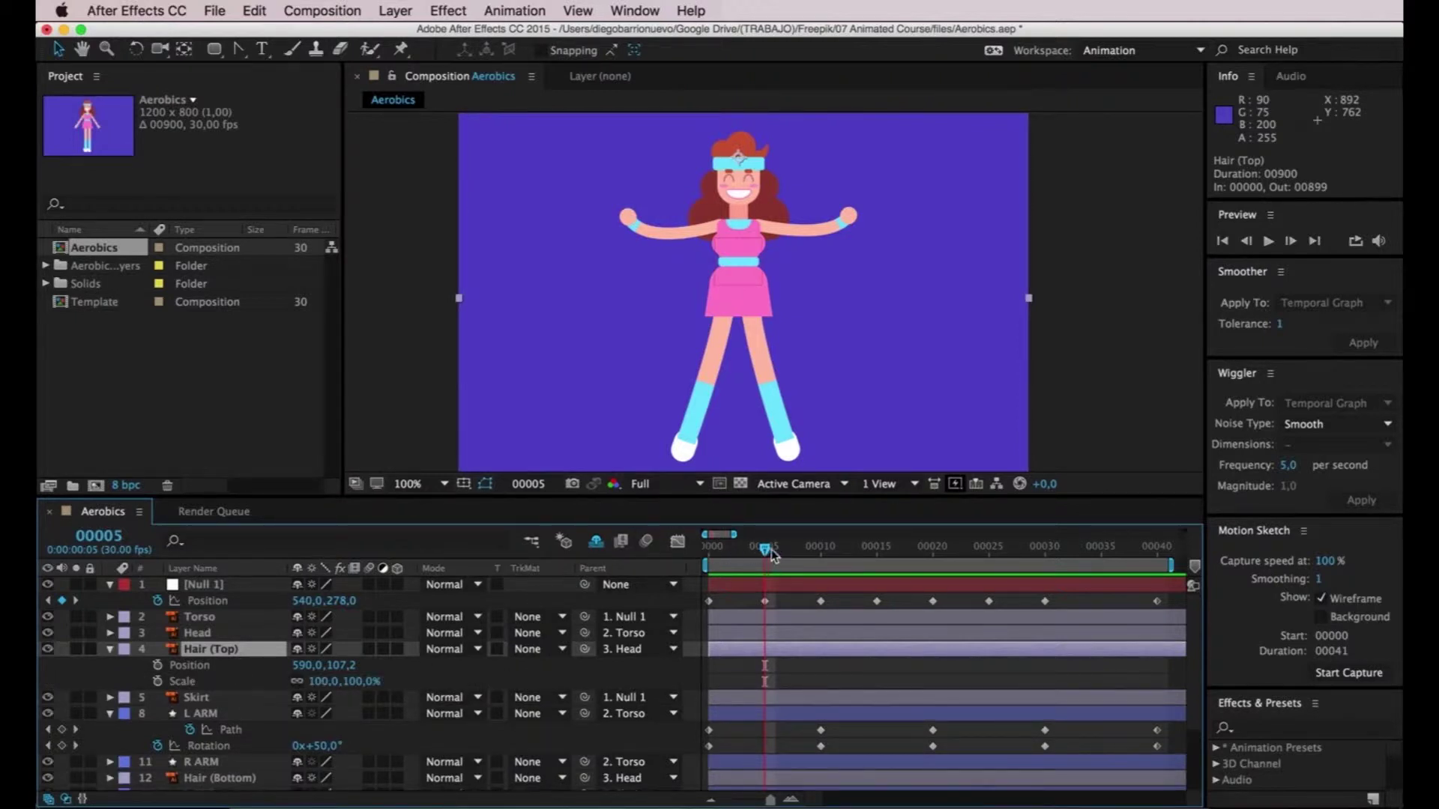
{"action": "left_click_drag", "start_coordinate": [764, 549], "coordinate": [685, 553]}
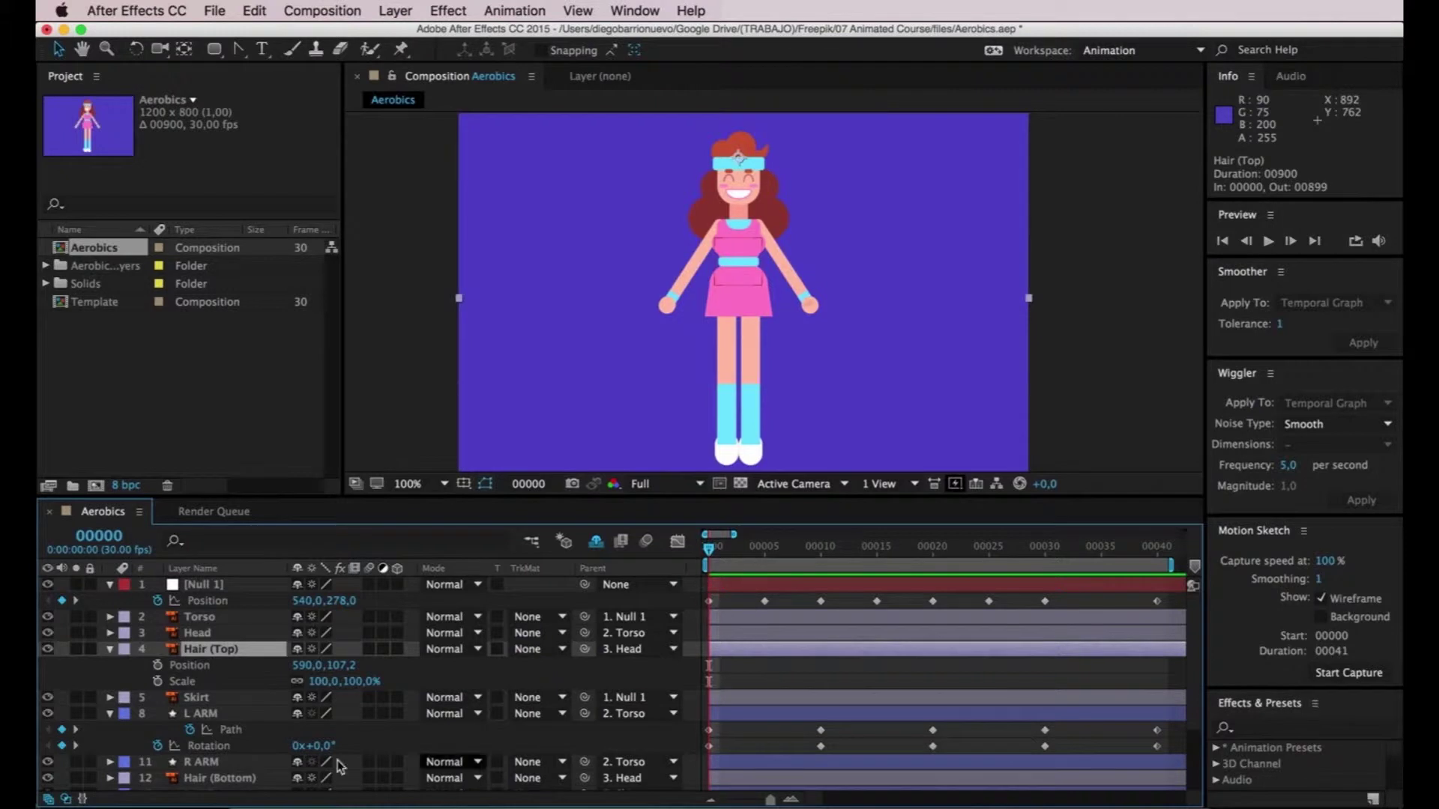
{"action": "left_click", "coordinate": [157, 664]}
{"action": "left_click", "coordinate": [158, 681]}
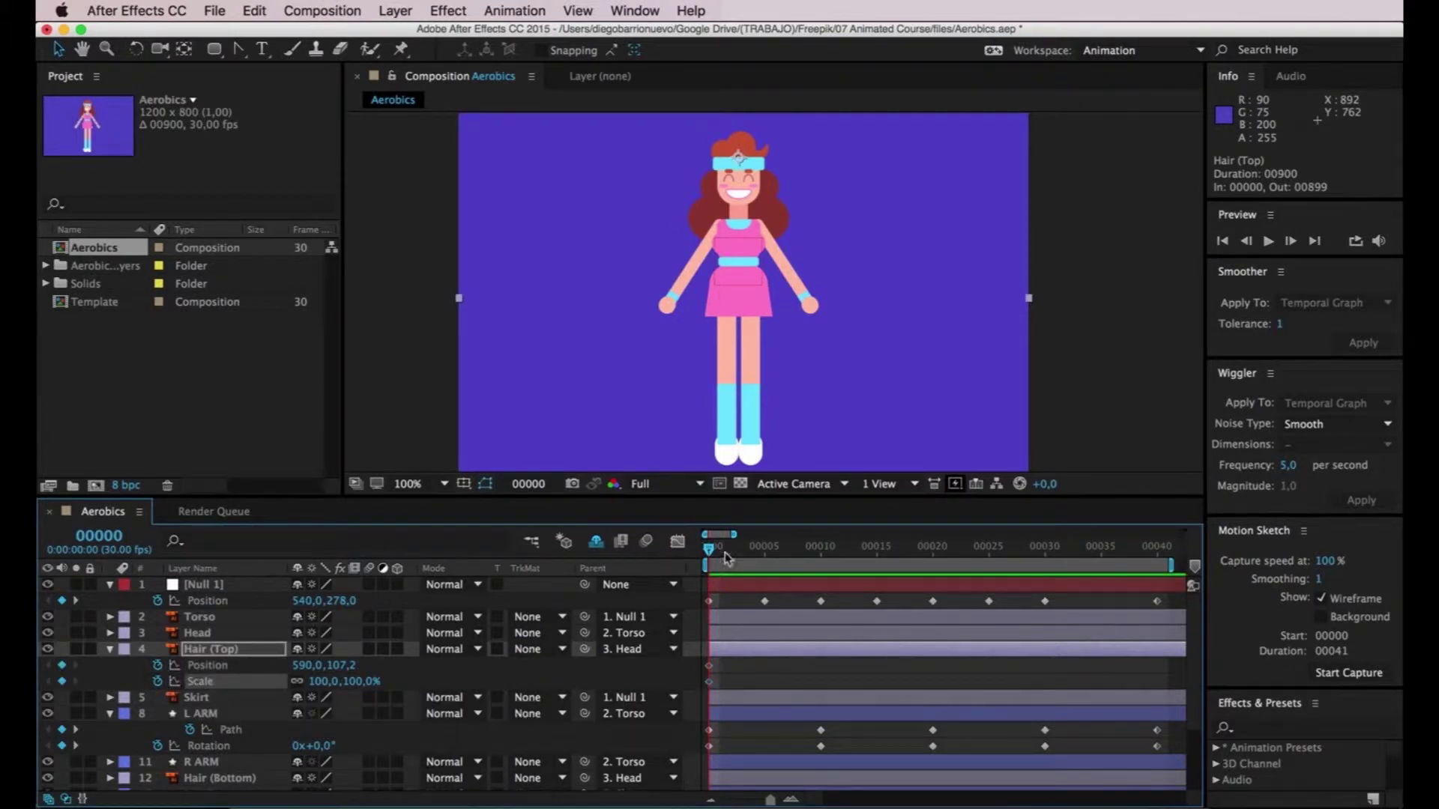
- Scrub through the jump and add a Hair (Top) Position keyframe at frame 5
{"action": "left_click_drag", "start_coordinate": [716, 555], "coordinate": [772, 566]}
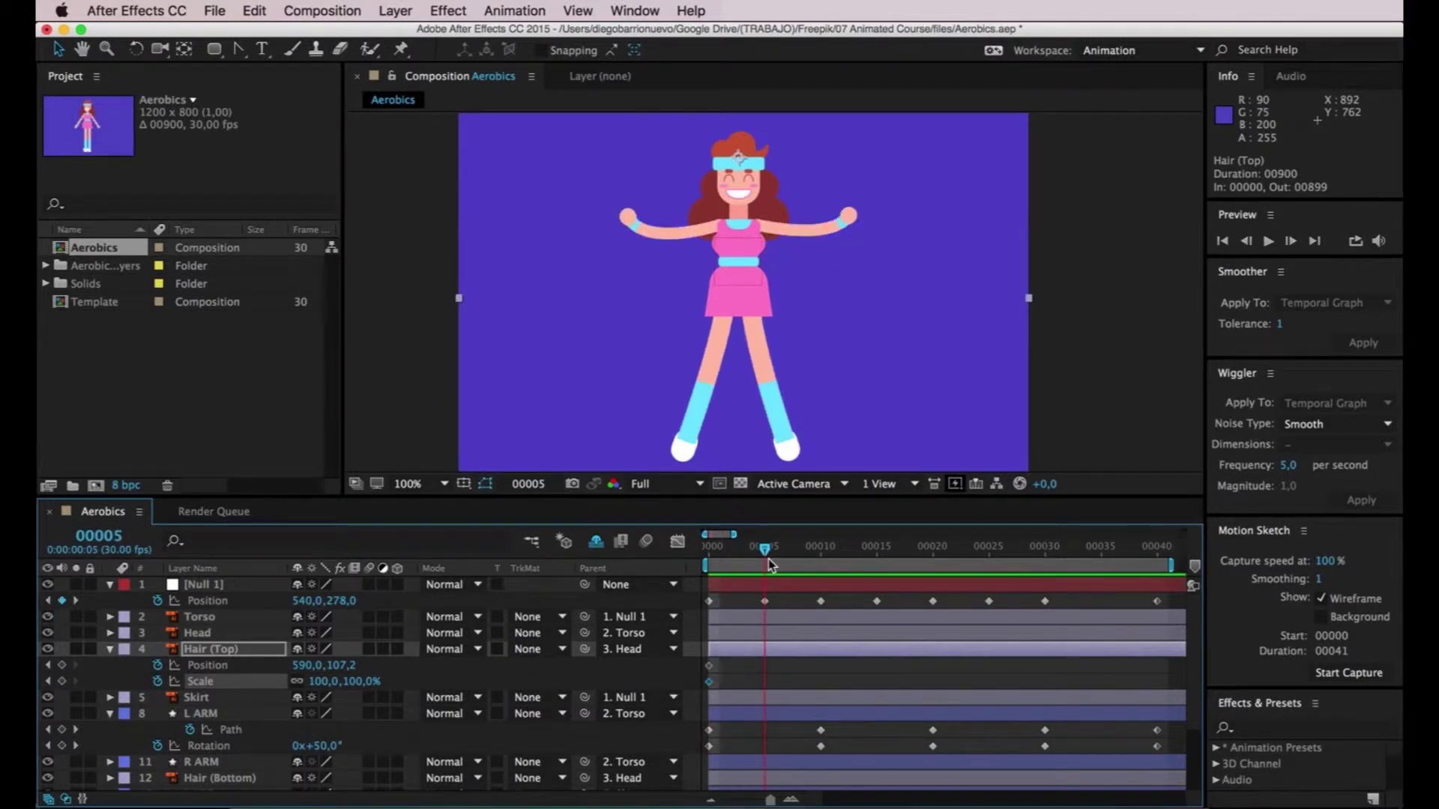
{"action": "left_click_drag", "start_coordinate": [772, 566], "coordinate": [821, 562]}
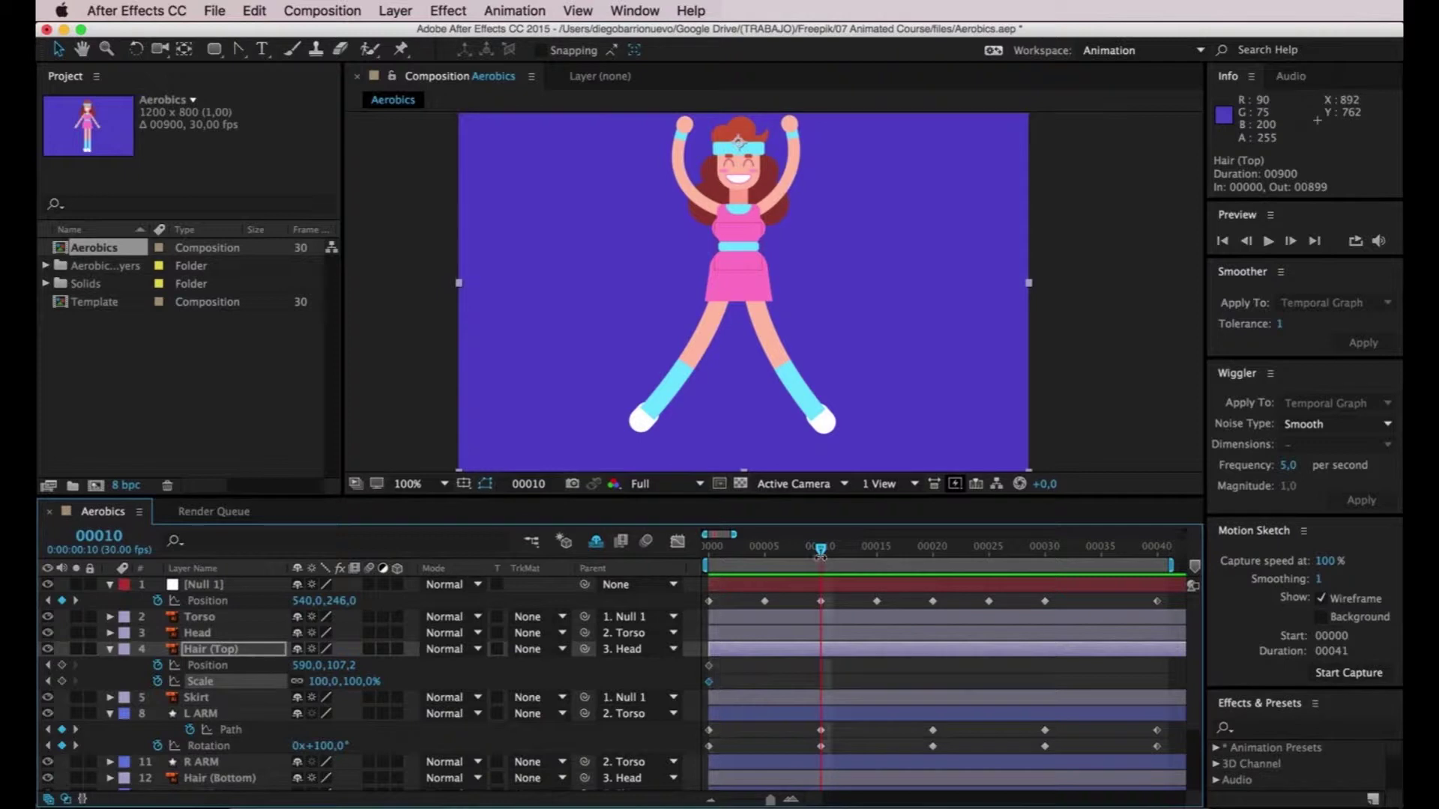
{"action": "mouse_move", "coordinate": [820, 555]}
{"action": "left_mouse_down"}
{"action": "mouse_move", "coordinate": [878, 556]}
{"action": "mouse_move", "coordinate": [772, 563]}
{"action": "mouse_move", "coordinate": [878, 561]}
{"action": "mouse_move", "coordinate": [763, 564]}
{"action": "left_mouse_up"}
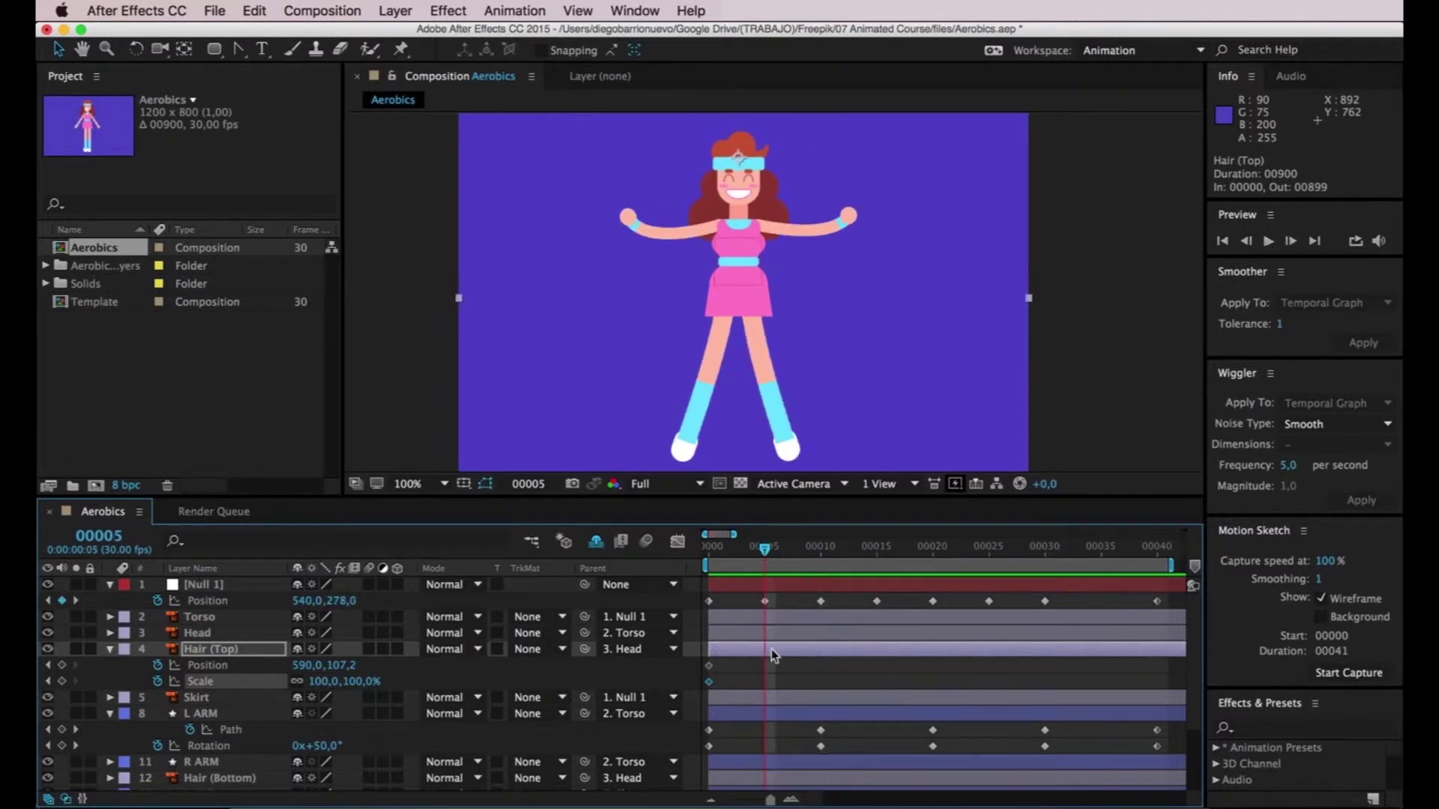
{"action": "left_click", "coordinate": [62, 666]}
- Add a Hair (Top) Scale keyframe at frame 5, then Position and Scale keyframes at frame 10
{"action": "left_click", "coordinate": [62, 681]}
{"action": "left_click_drag", "start_coordinate": [765, 554], "coordinate": [821, 551]}
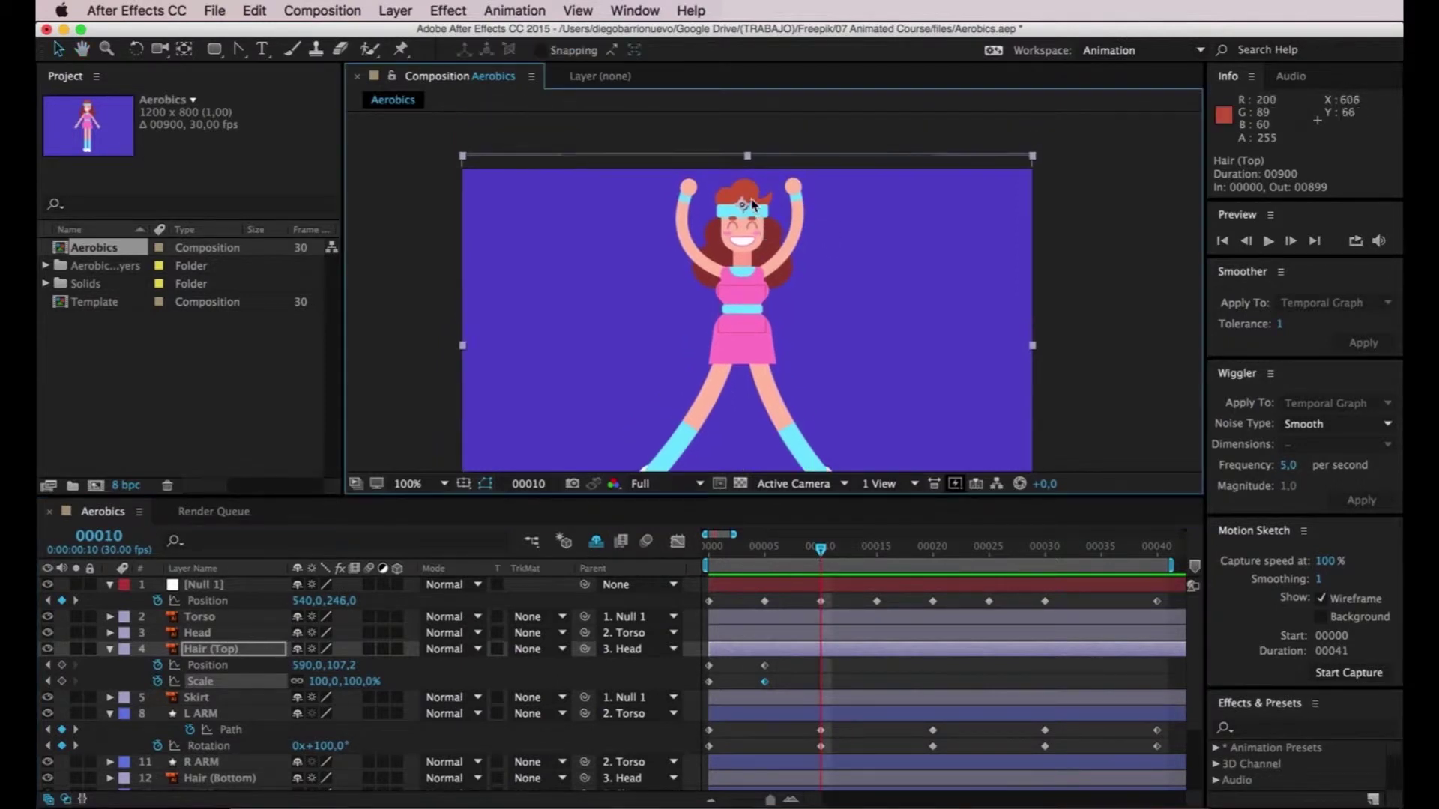
{"action": "scroll", "coordinate": [742, 198], "scroll_direction": "up", "scroll_amount": 2}
{"action": "left_click_drag", "start_coordinate": [742, 198], "coordinate": [746, 281]}
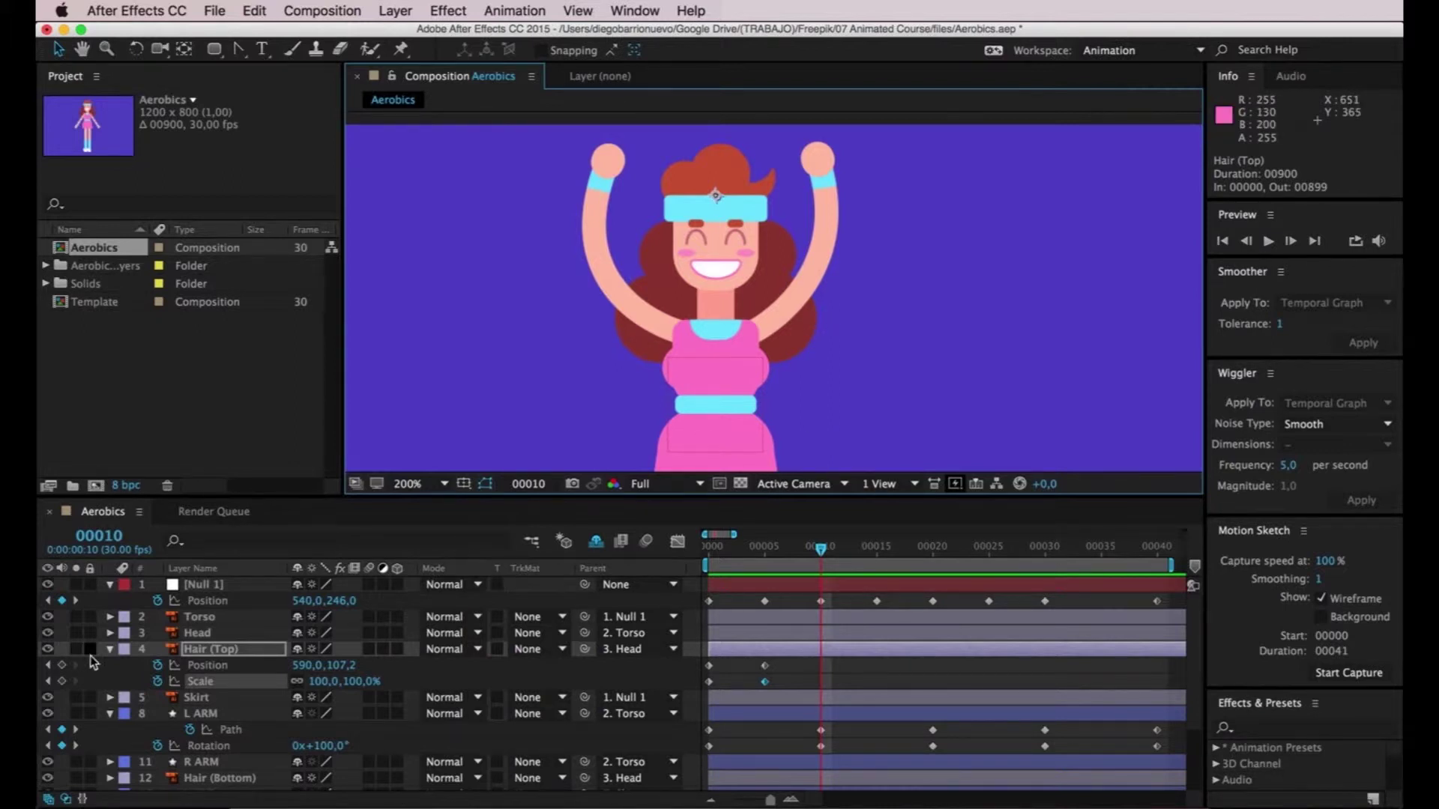
{"action": "left_click", "coordinate": [62, 666]}
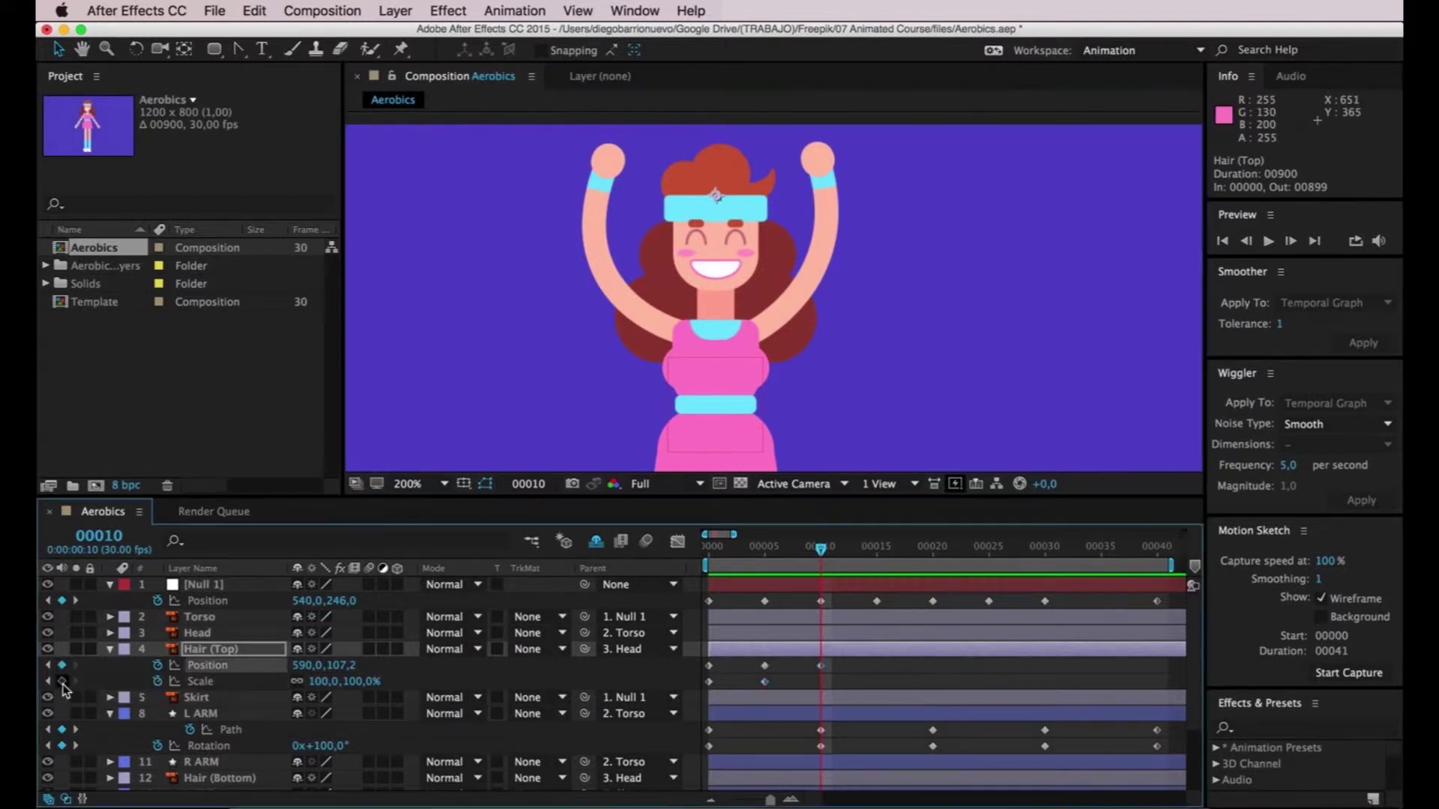
{"action": "left_click", "coordinate": [63, 682]}
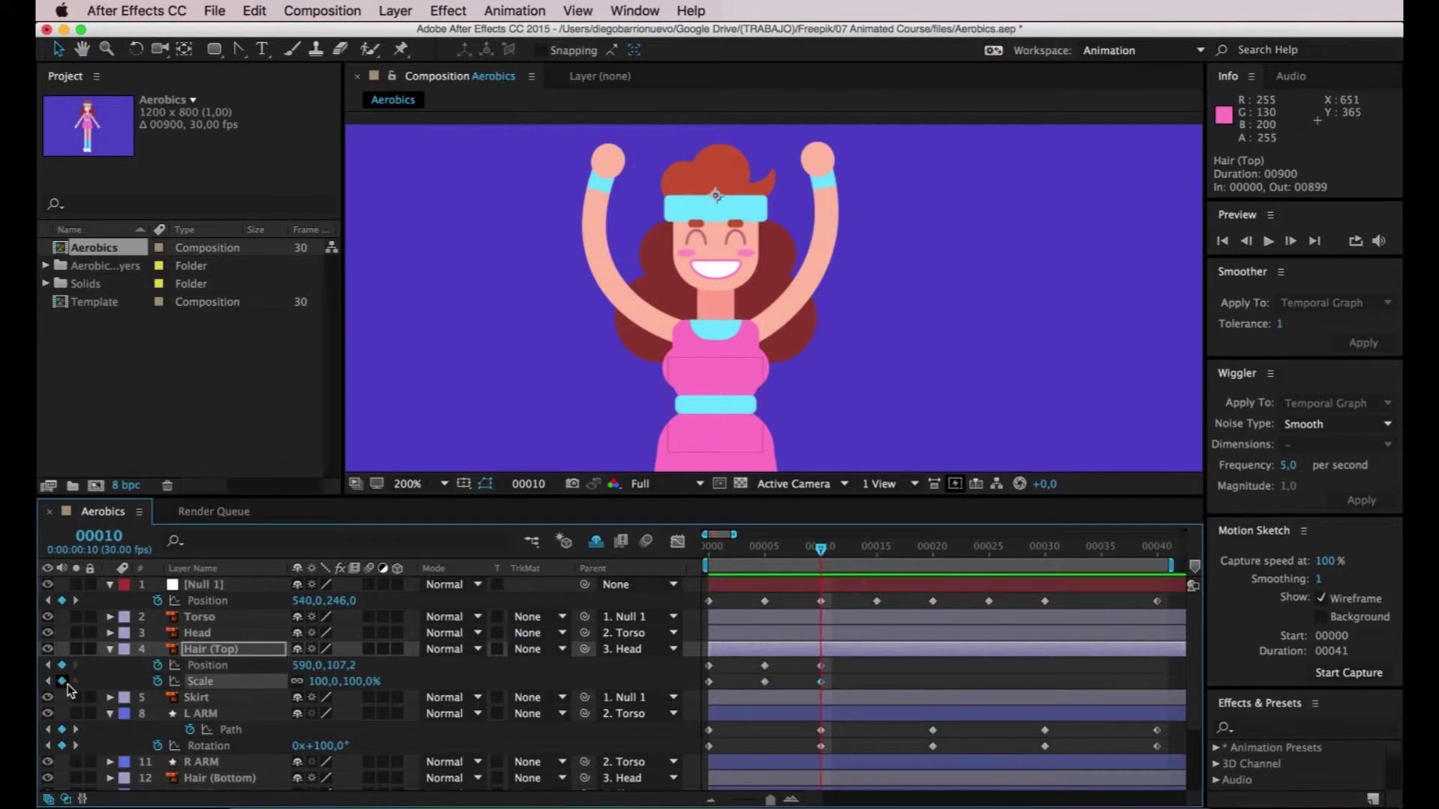
- Nudge the frame-10 Hair (Top) Position up to 590,0,99,2
{"action": "left_click", "coordinate": [821, 667]}
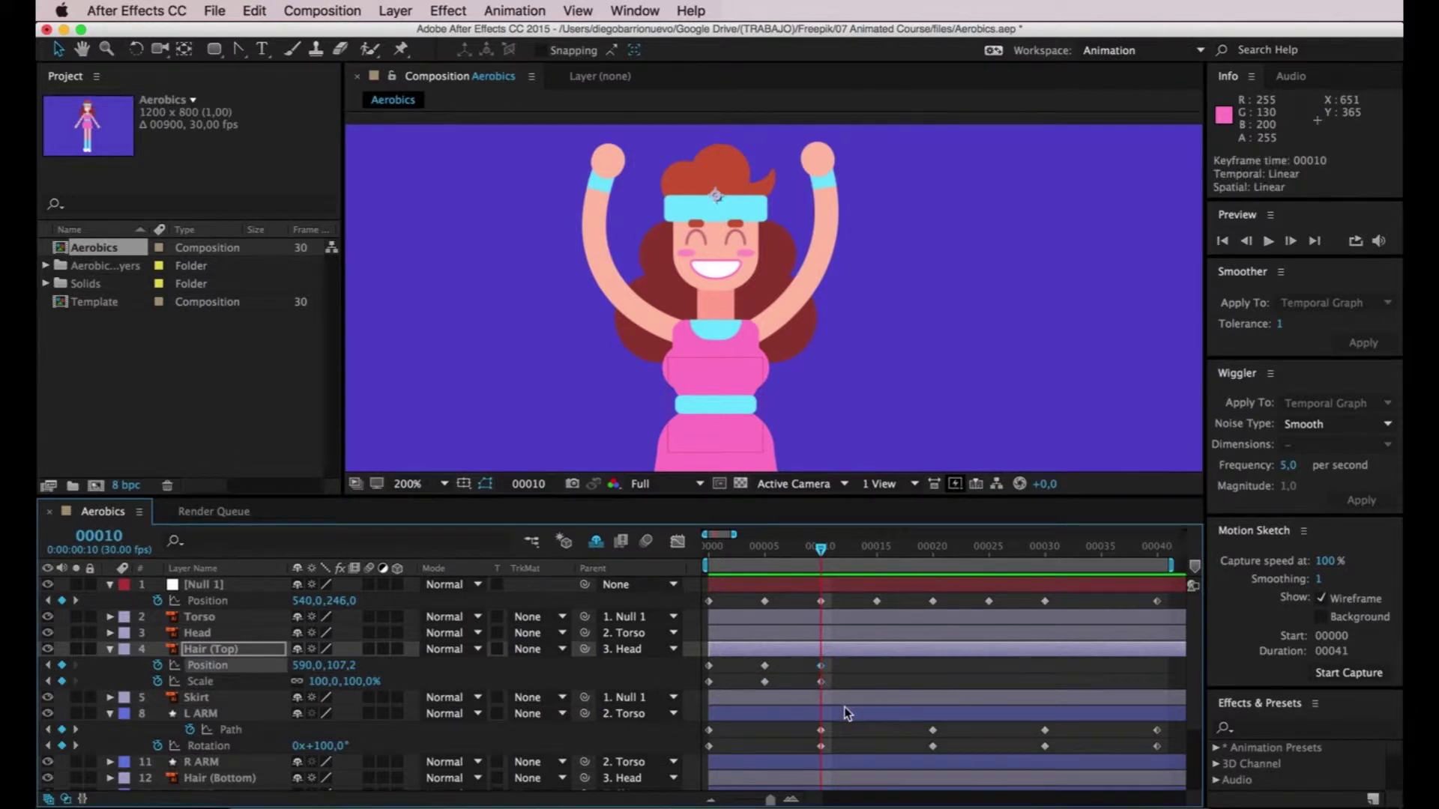
{"action": "key", "text": "Up"}
{"action": "key", "text": "Up"}
{"action": "key", "text": "Up"}
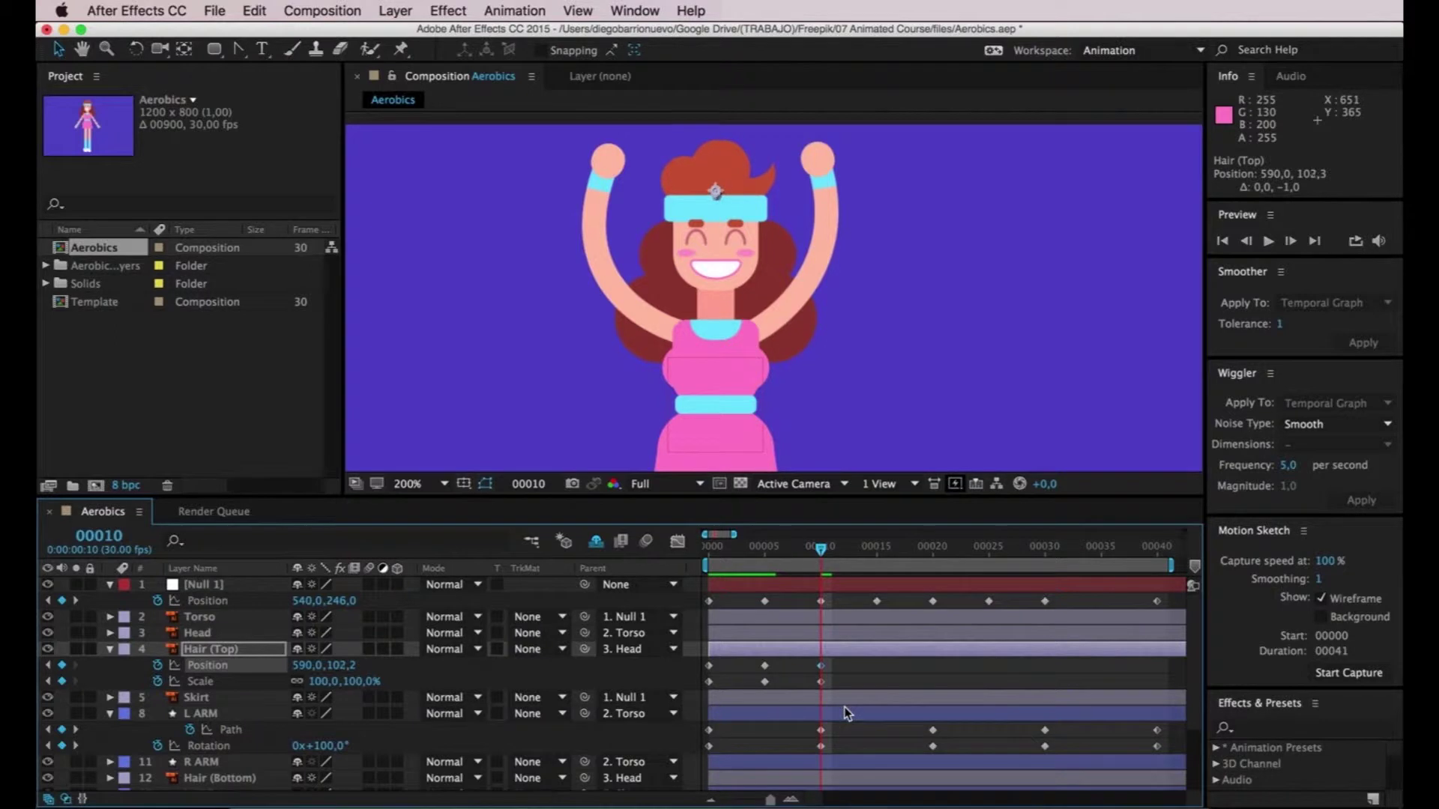
{"action": "key", "text": "Up"}
{"action": "key", "text": "Up"}
{"action": "scroll", "coordinate": [688, 242], "scroll_direction": "up", "scroll_amount": 1}
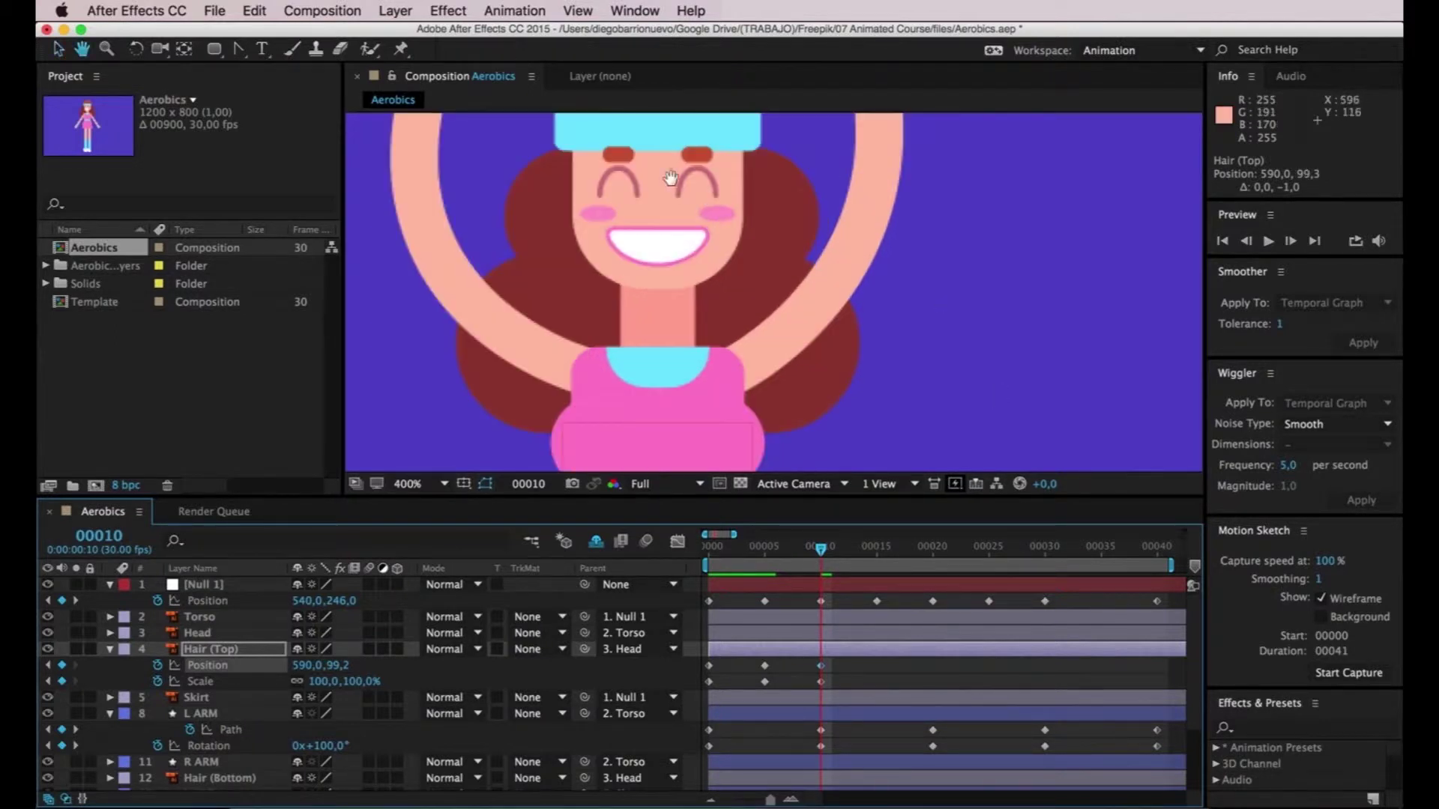
- Stretch Hair (Top) vertically to Scale 100,0,120,0% at frame 10
{"action": "scroll", "coordinate": [688, 241], "scroll_direction": "up", "scroll_amount": 1}
{"action": "scroll", "coordinate": [627, 144], "scroll_direction": "up", "scroll_amount": 1}
{"action": "scroll", "coordinate": [678, 312], "scroll_direction": "up", "scroll_amount": 1}
{"action": "scroll", "coordinate": [745, 283], "scroll_direction": "down", "scroll_amount": 2}
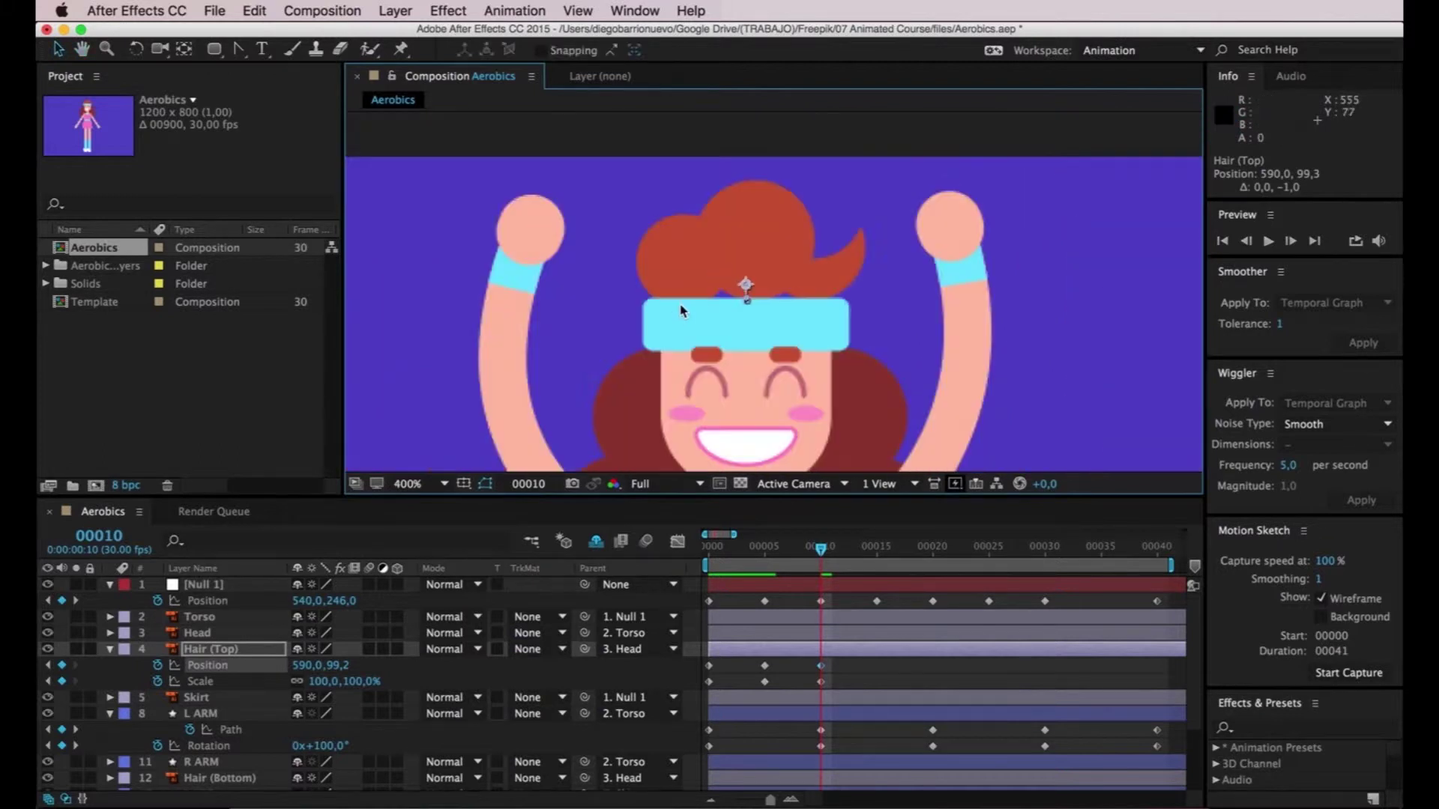
{"action": "left_click_drag", "start_coordinate": [766, 377], "coordinate": [757, 340]}
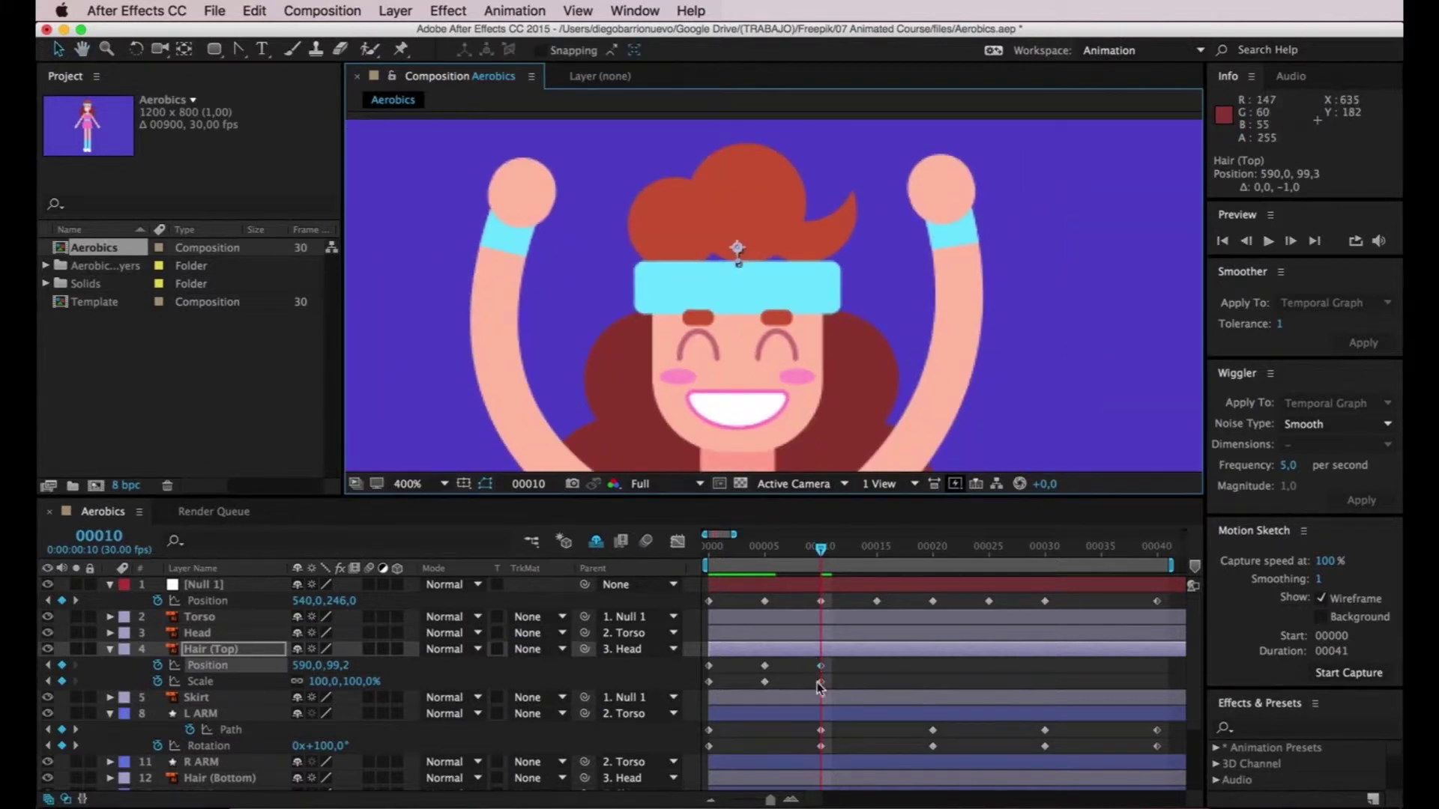
{"action": "mouse_move", "coordinate": [822, 681]}
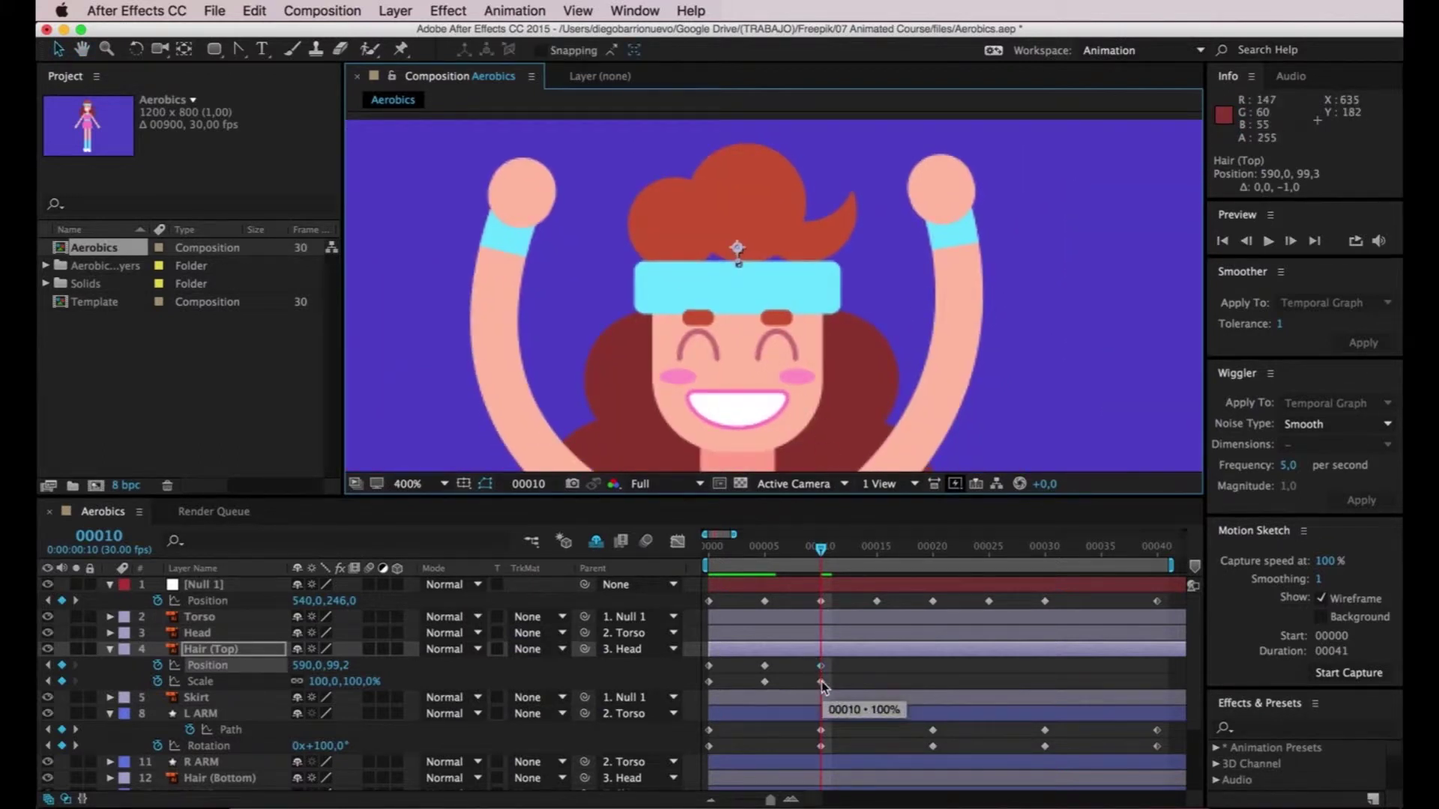
{"action": "left_click", "coordinate": [821, 681]}
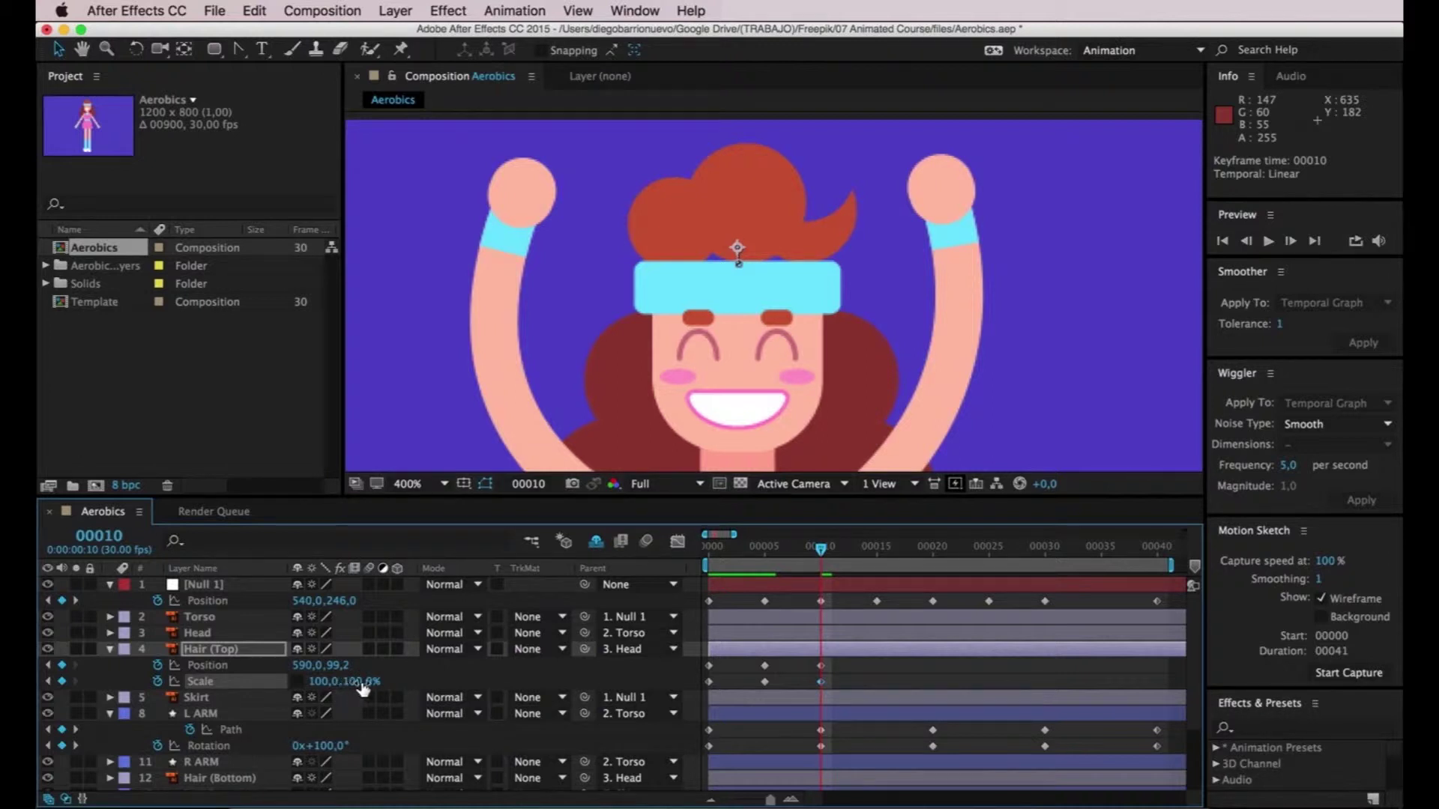
{"action": "mouse_move", "coordinate": [345, 688]}
{"action": "left_mouse_down"}
{"action": "mouse_move", "coordinate": [383, 680]}
{"action": "mouse_move", "coordinate": [372, 681]}
{"action": "left_mouse_up"}
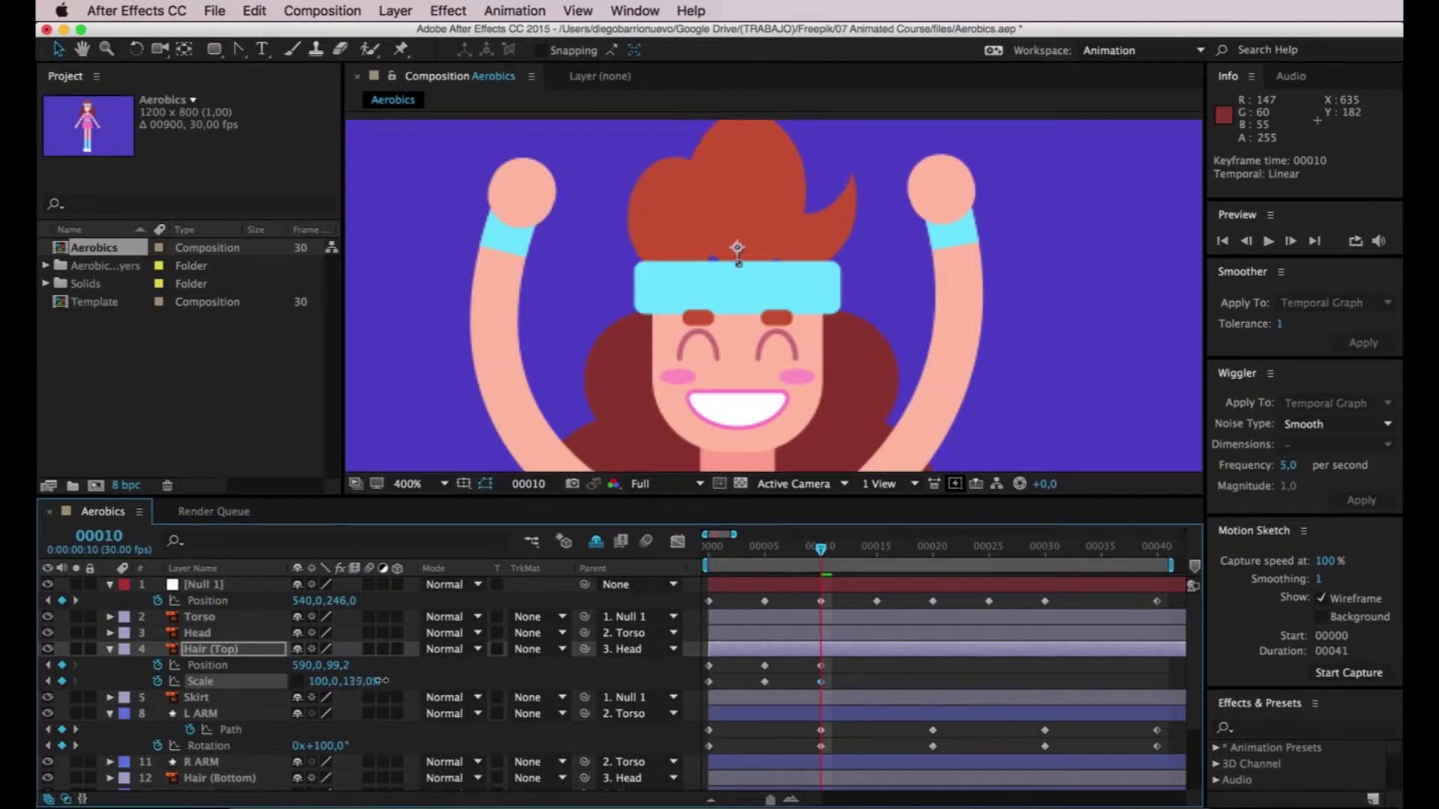
{"action": "left_click_drag", "start_coordinate": [372, 680], "coordinate": [374, 681]}
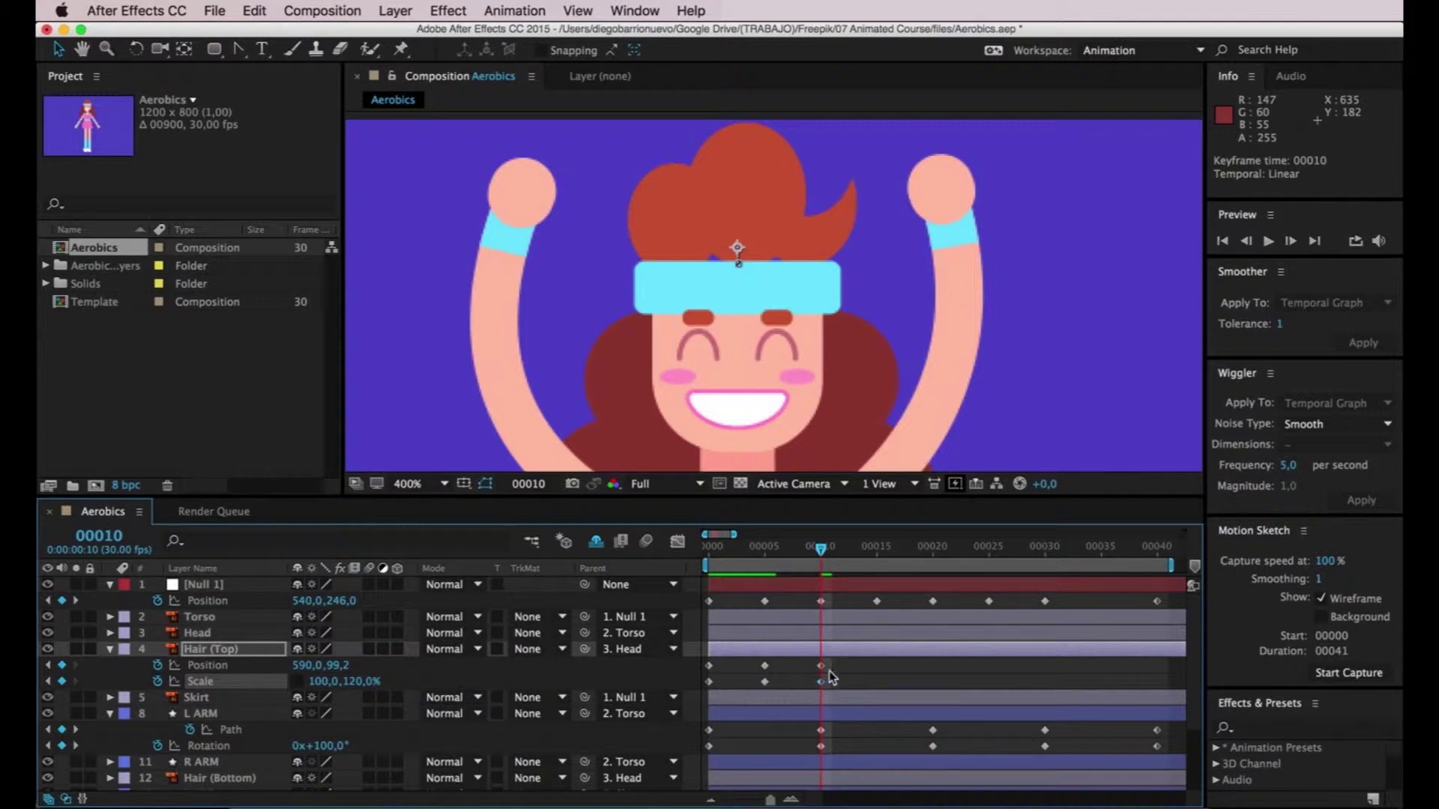
- Nudge the frame-10 Hair (Top) Position down to 590,0,103,8
{"action": "mouse_move", "coordinate": [821, 667]}
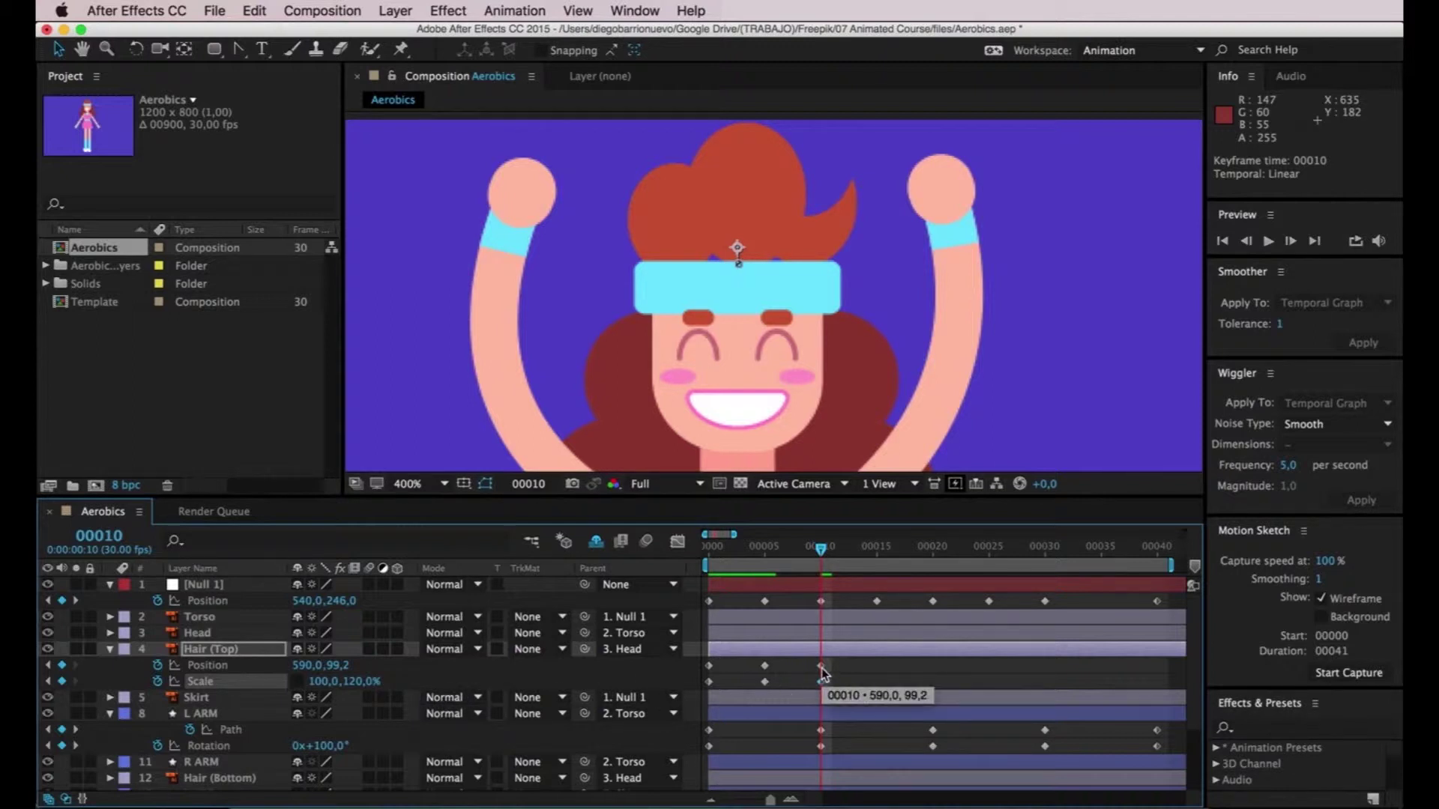
{"action": "left_click", "coordinate": [821, 668]}
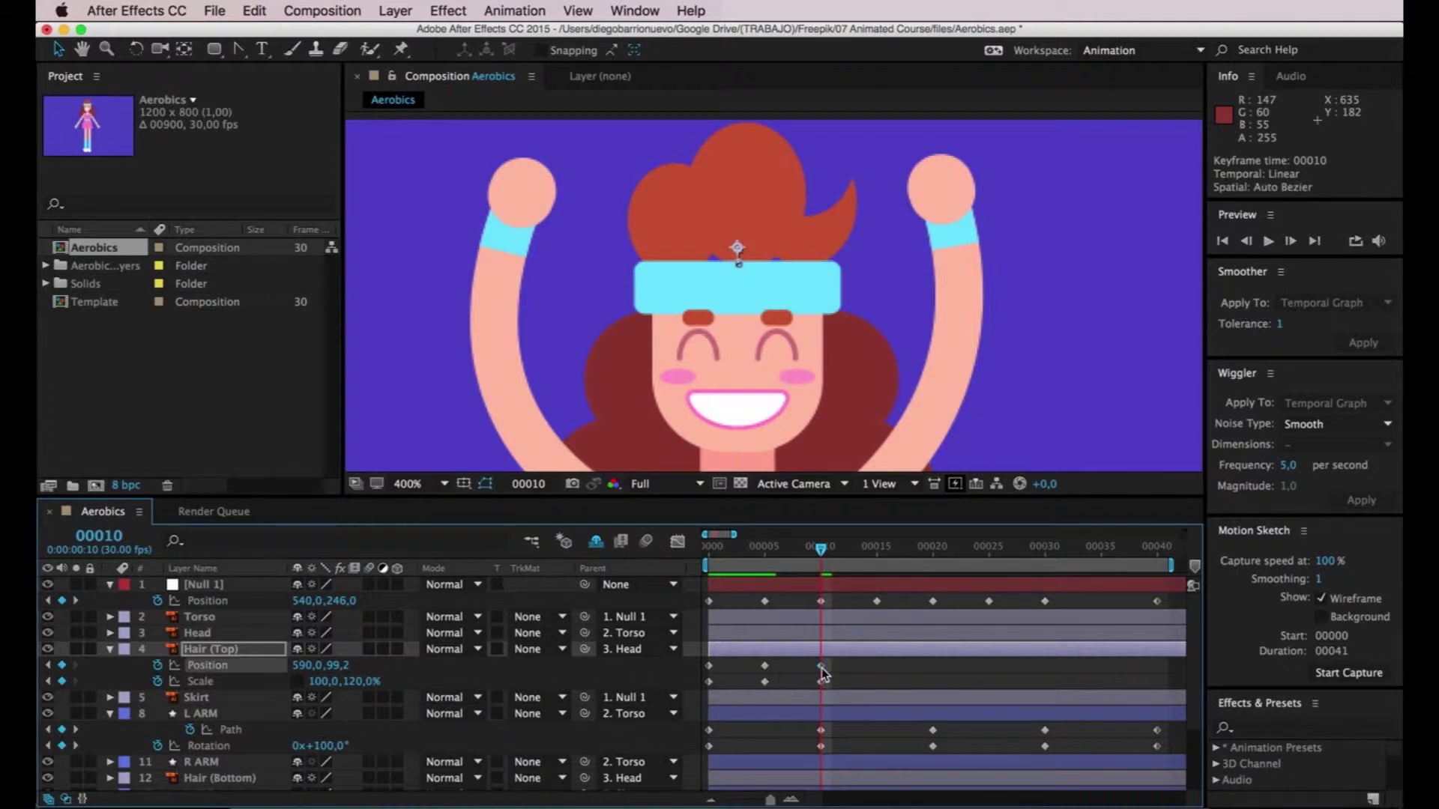
{"action": "key", "text": "Down"}
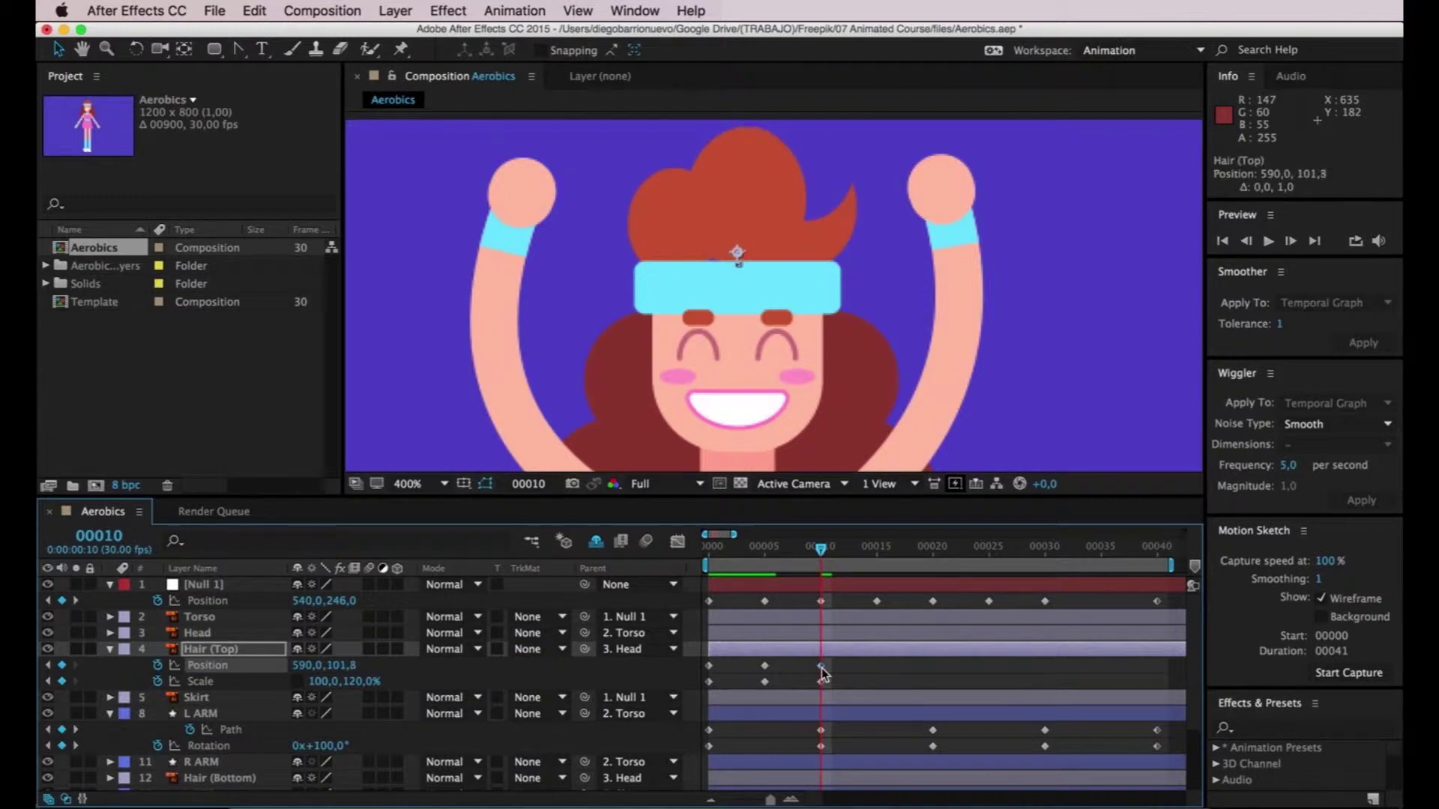
{"action": "key", "text": "Down"}
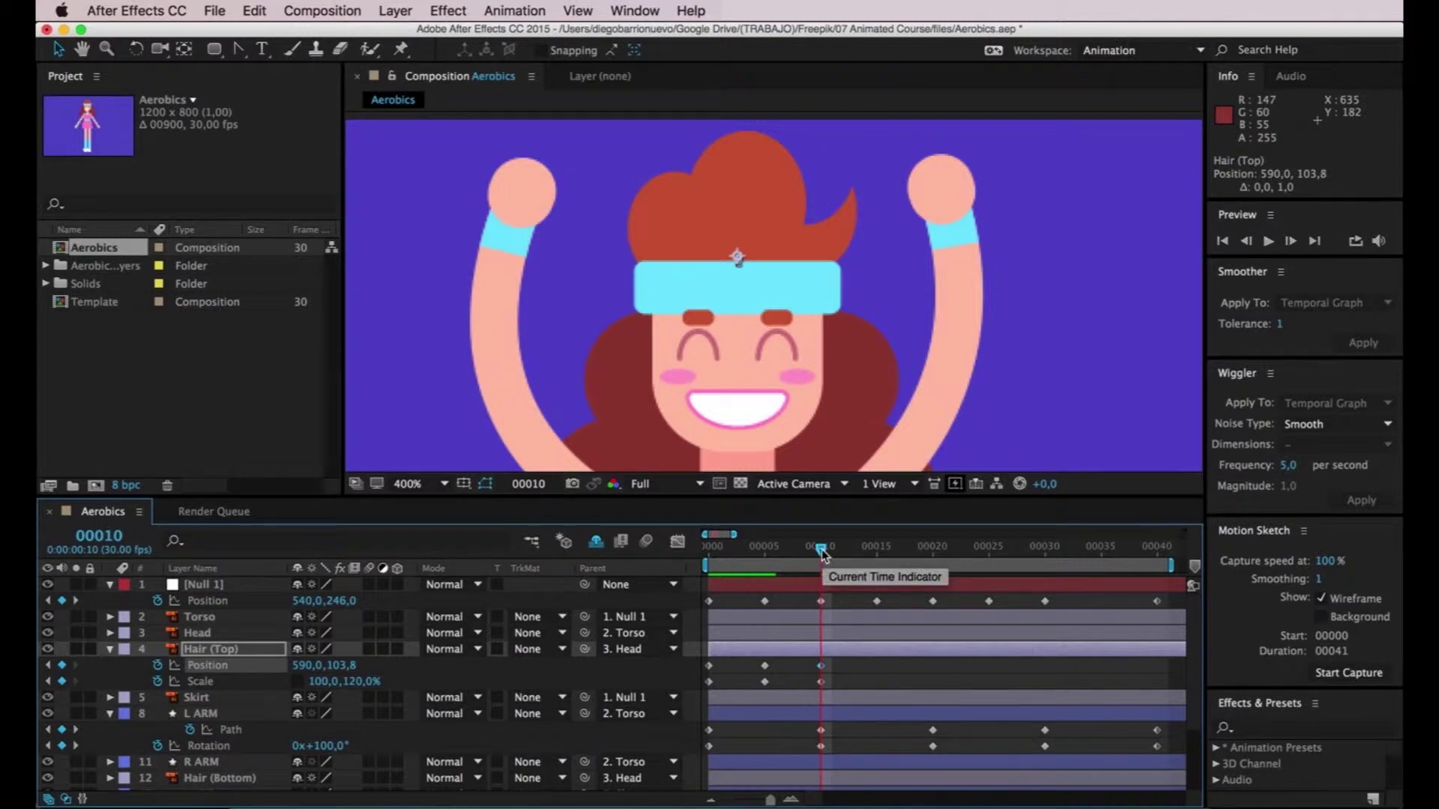
- Copy the Hair (Top) Position and Scale keyframes from frame 5 to frame 15
{"action": "left_click_drag", "start_coordinate": [822, 553], "coordinate": [877, 553]}
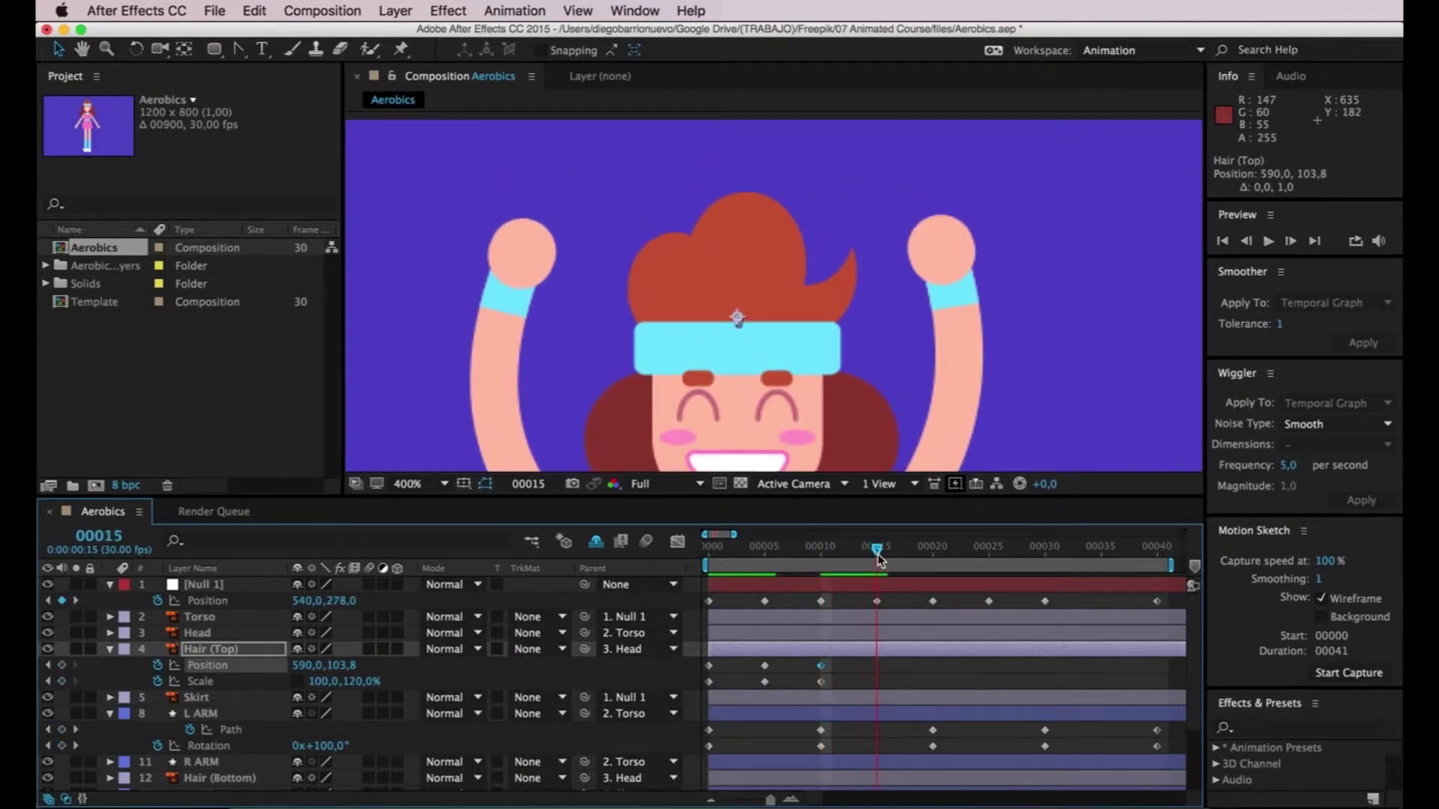
{"action": "left_click", "coordinate": [765, 665]}
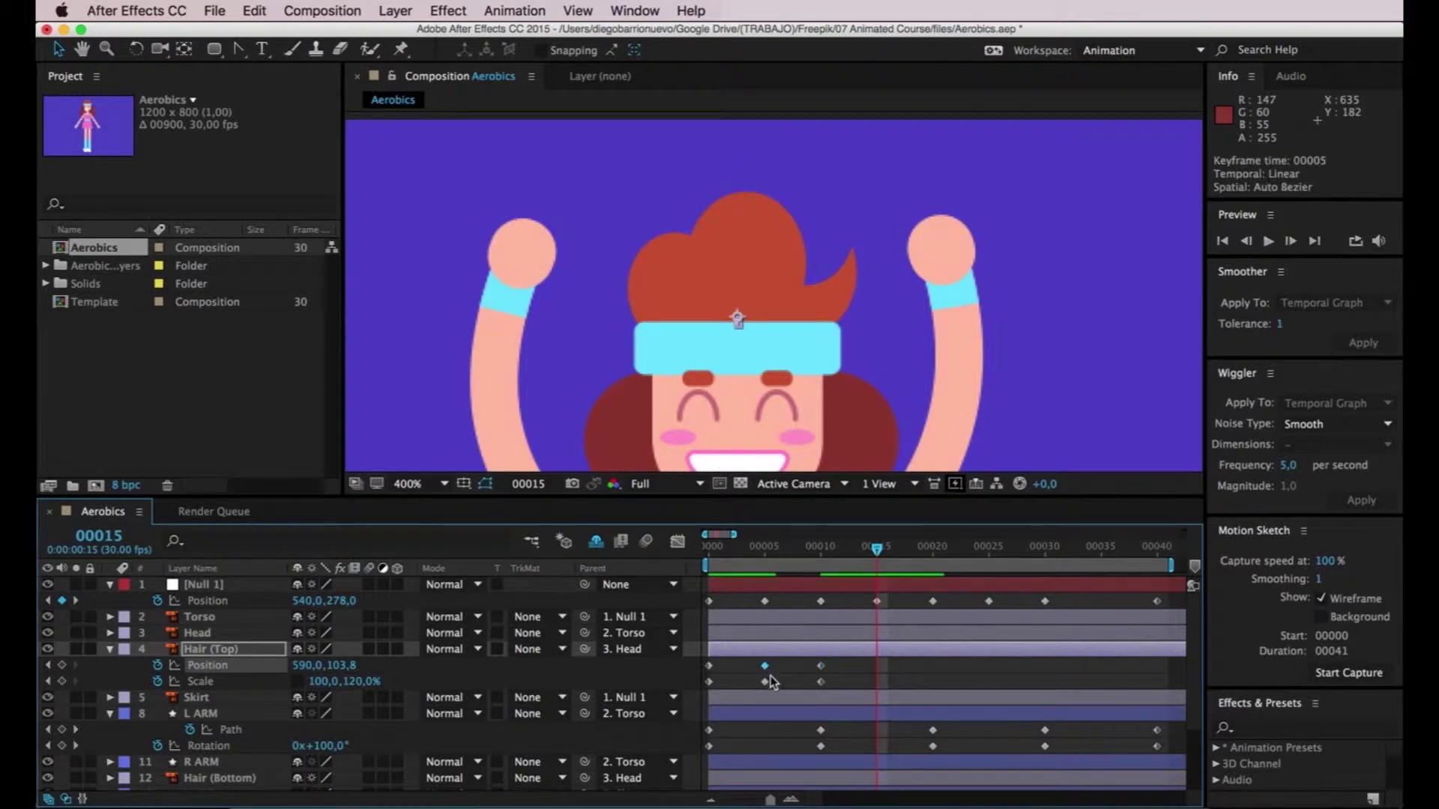
{"action": "key", "text": "ctrl+c"}
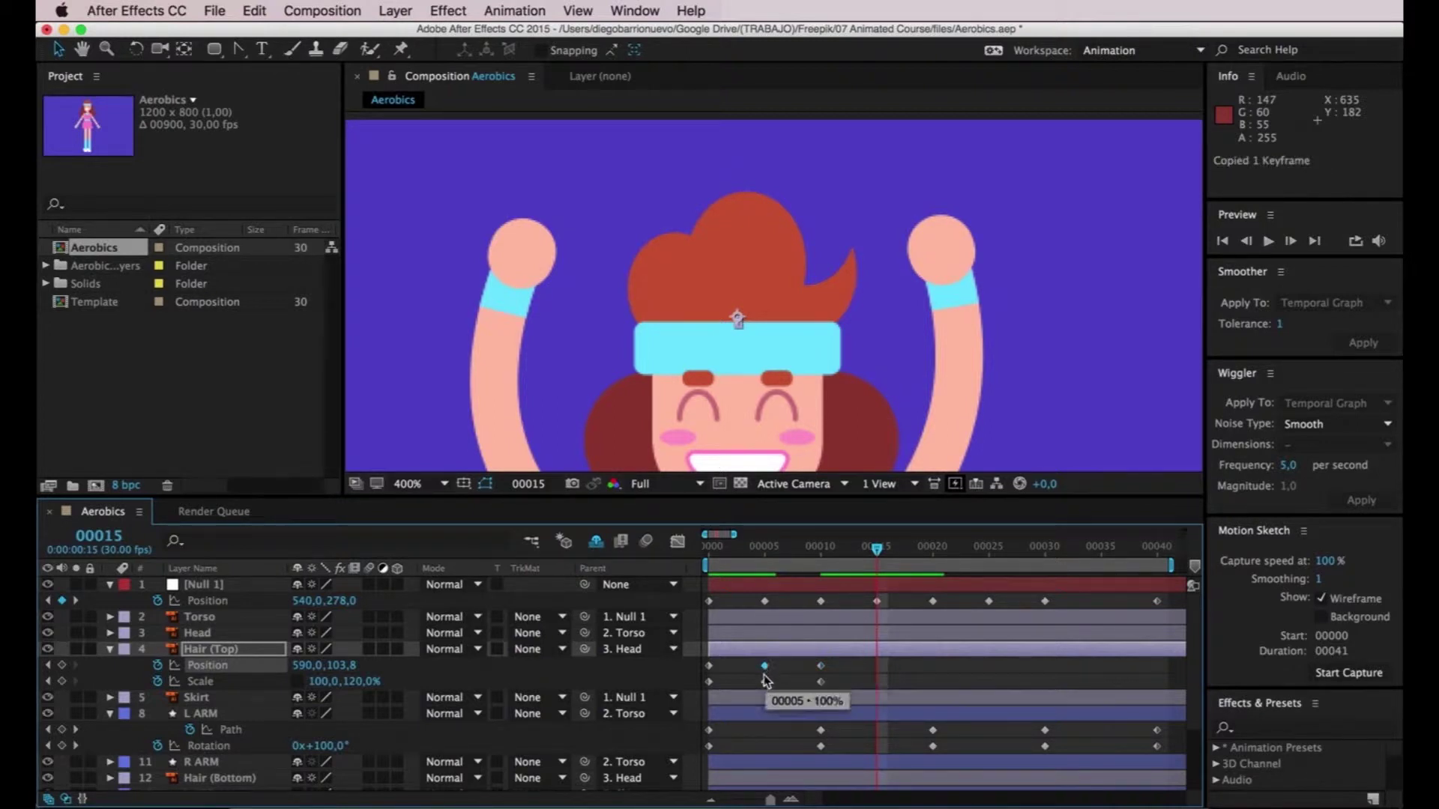
{"action": "key", "text": "ctrl+v"}
{"action": "left_click", "coordinate": [764, 682]}
{"action": "key", "text": "ctrl+c"}
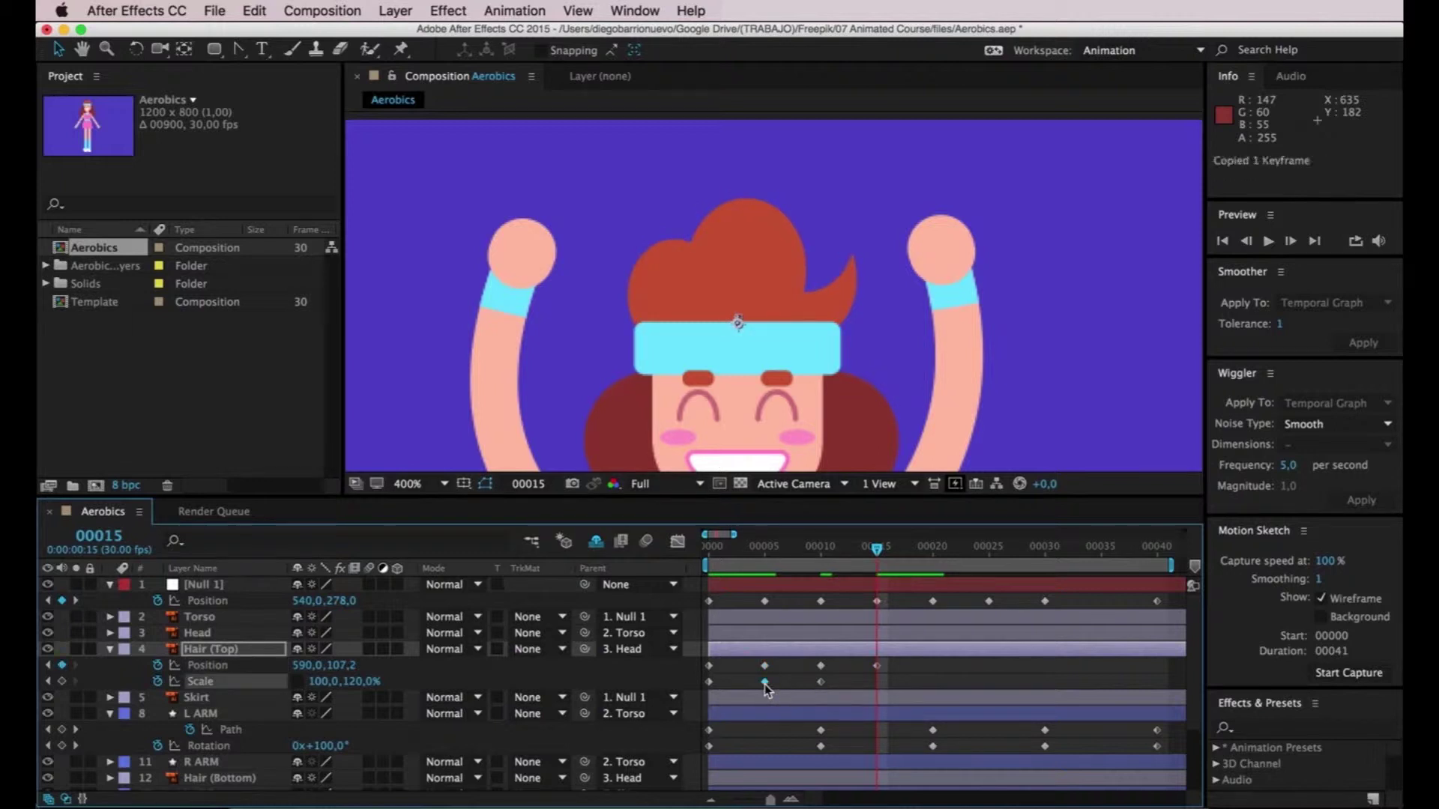
{"action": "key", "text": "ctrl+v"}
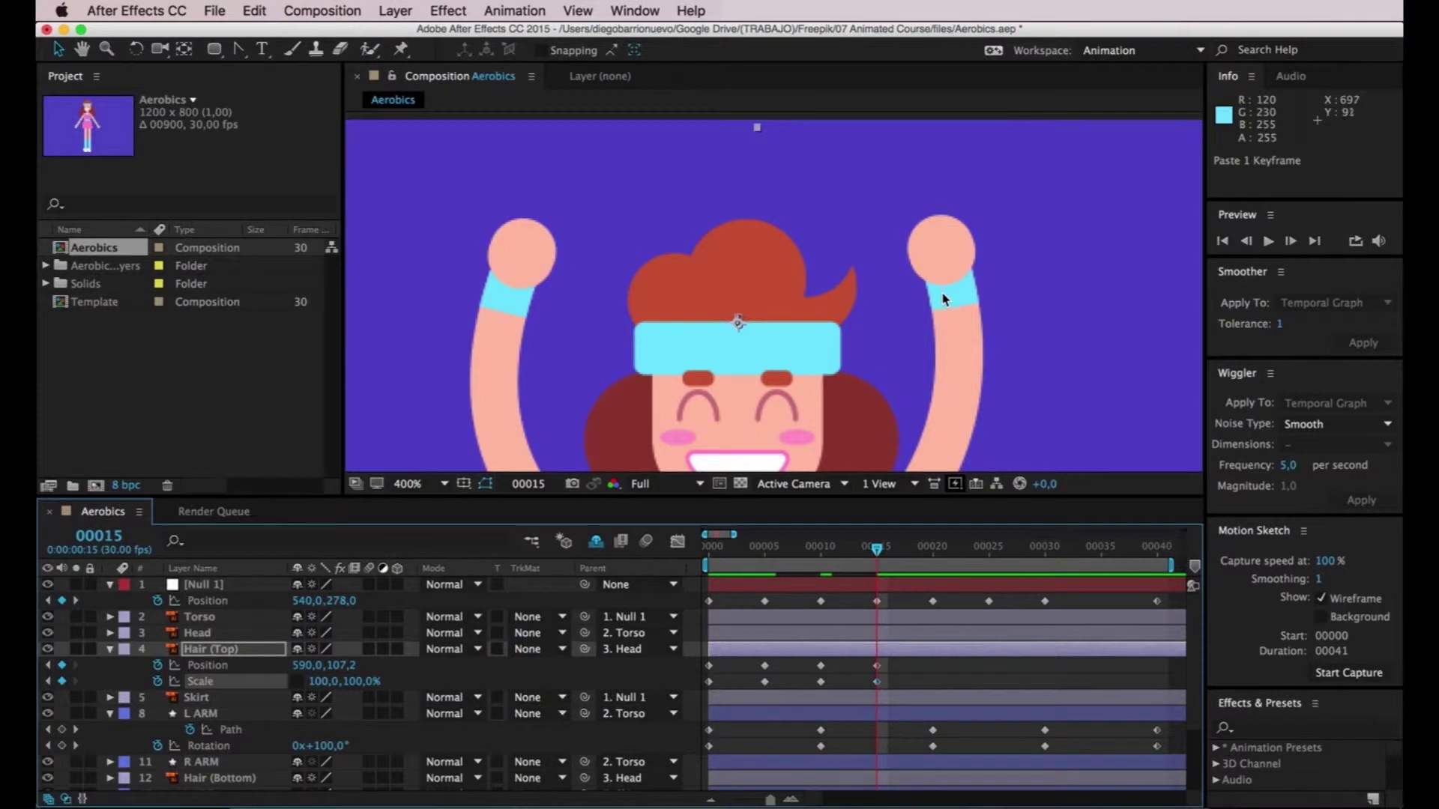
- Add Hair (Top) Position and Scale keyframes at frame 17
{"action": "key", "text": "slash"}
{"action": "scroll", "coordinate": [778, 295], "scroll_direction": "up", "scroll_amount": 4}
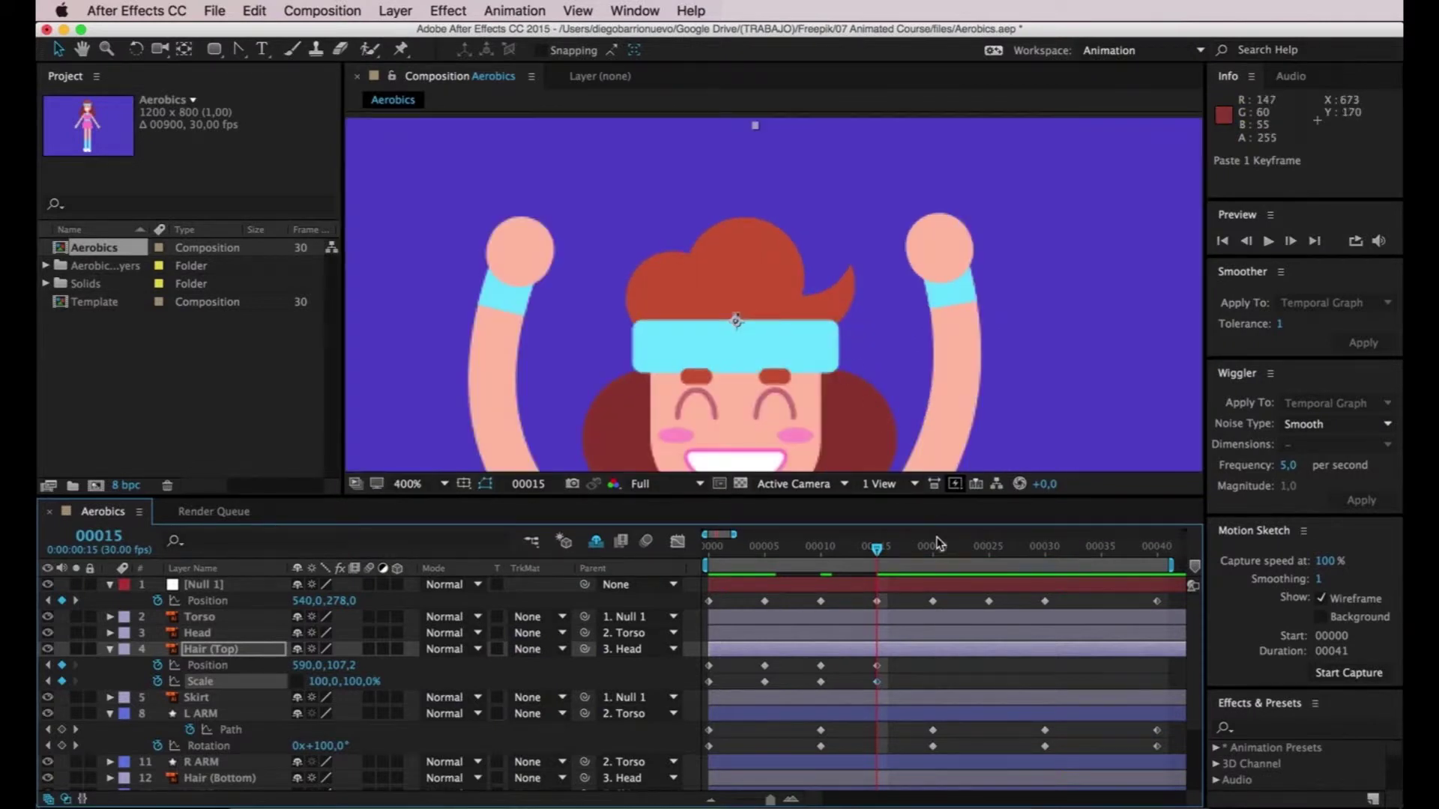
{"action": "left_click", "coordinate": [898, 553]}
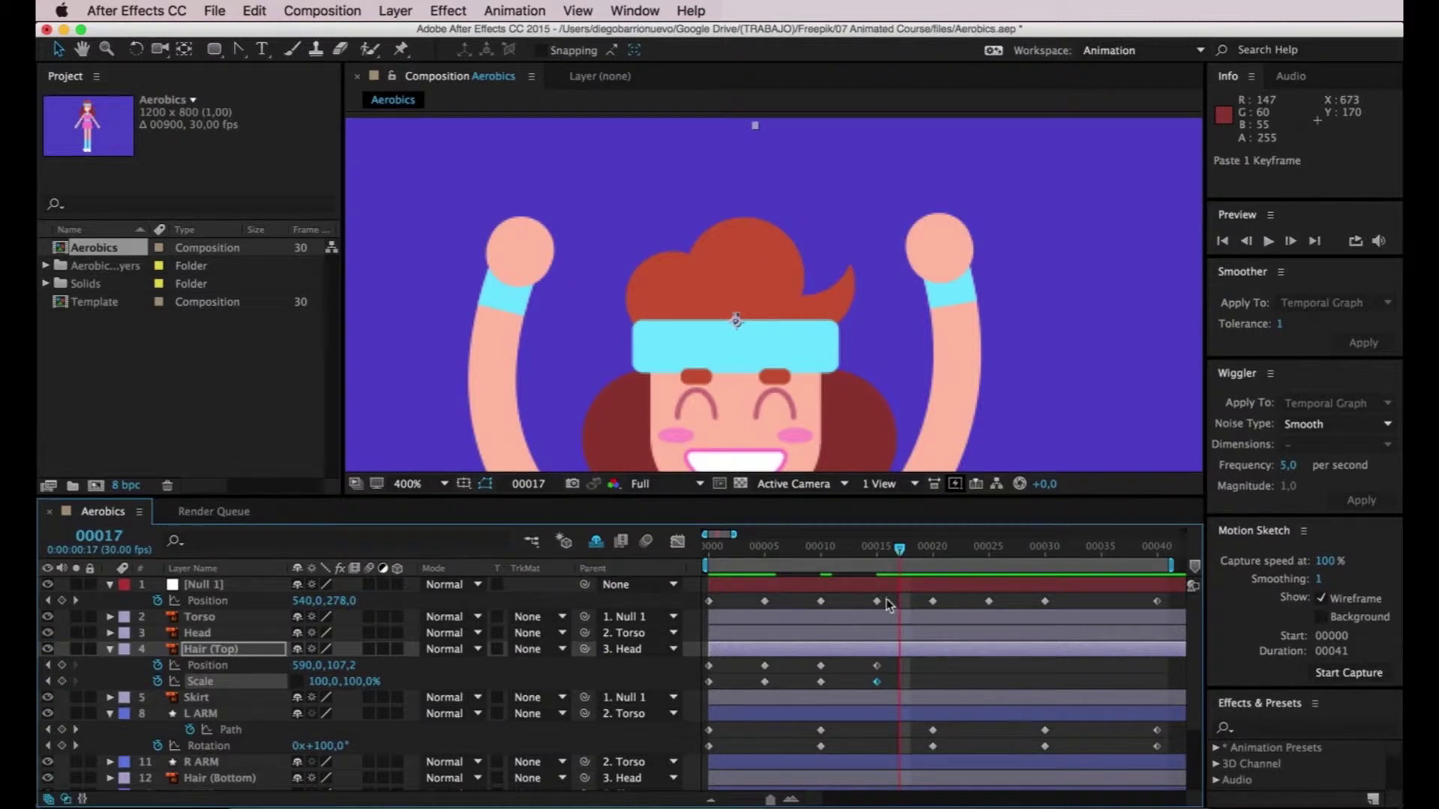
{"action": "left_click", "coordinate": [63, 666]}
{"action": "left_click", "coordinate": [62, 681]}
- At frame 15, lower Hair (Top) to 590,0,112,2 and squash its Scale to 100,0,85,0%
{"action": "key", "text": "j"}
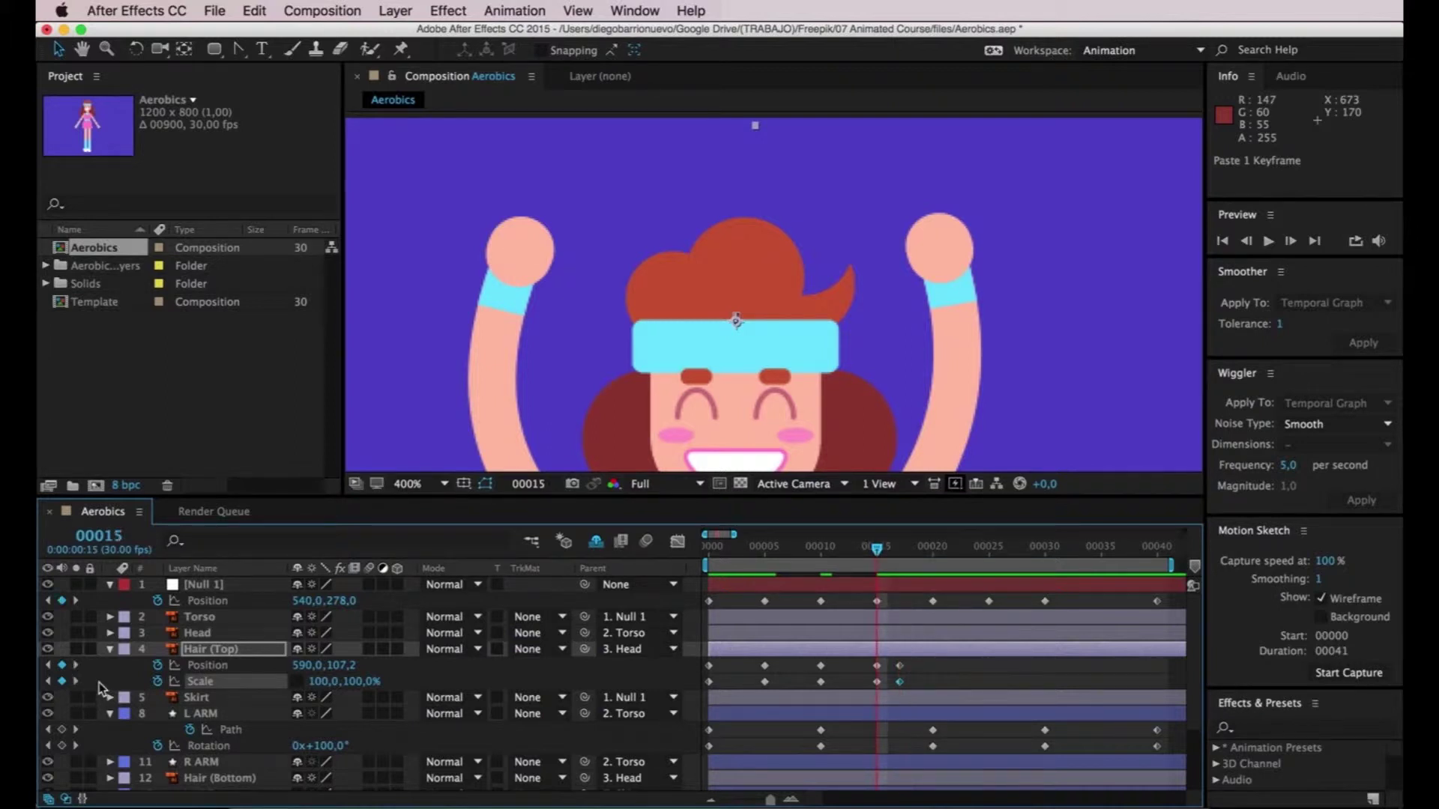
{"action": "left_click", "coordinate": [878, 667]}
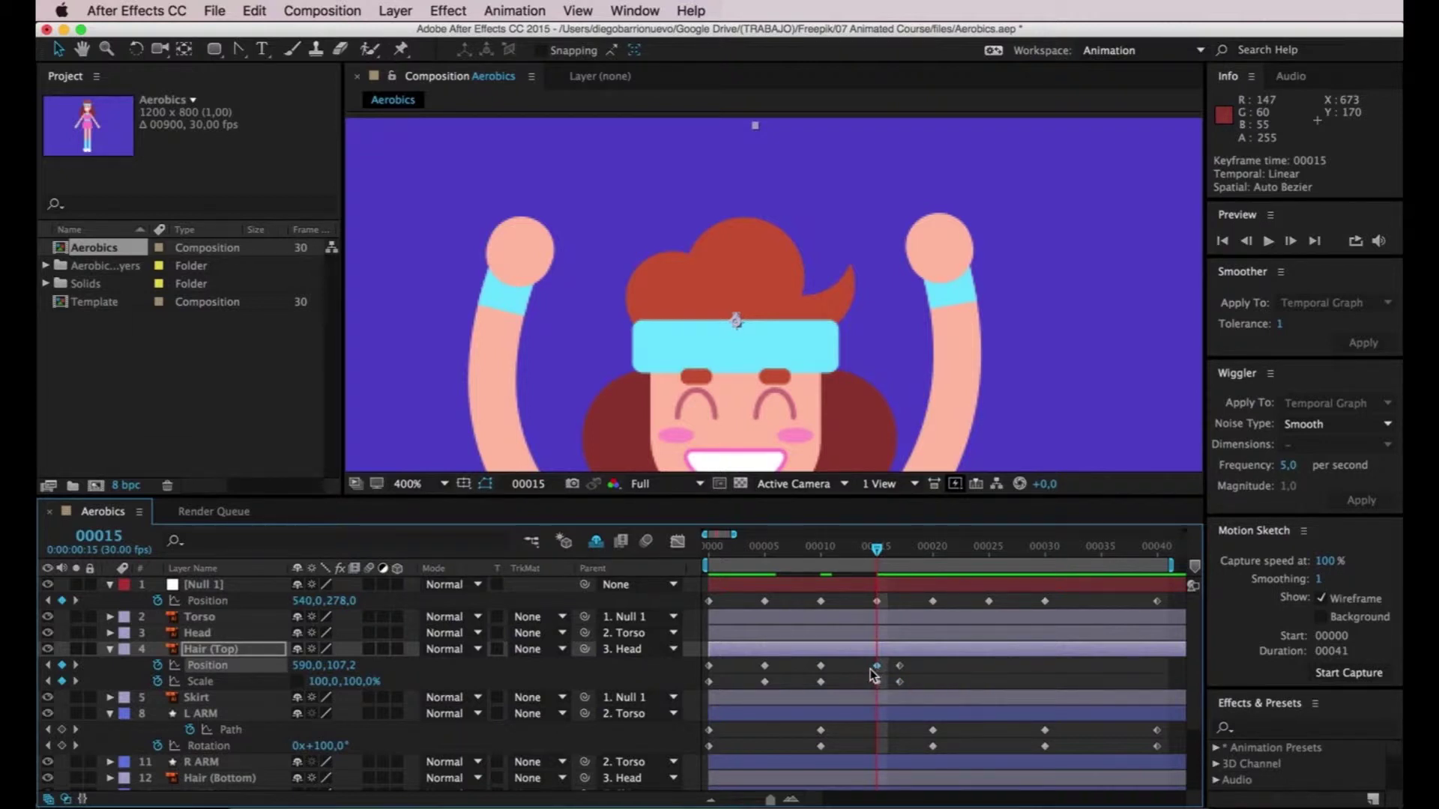
{"action": "key", "text": "alt+shift+s"}
{"action": "key", "text": "shift+Down"}
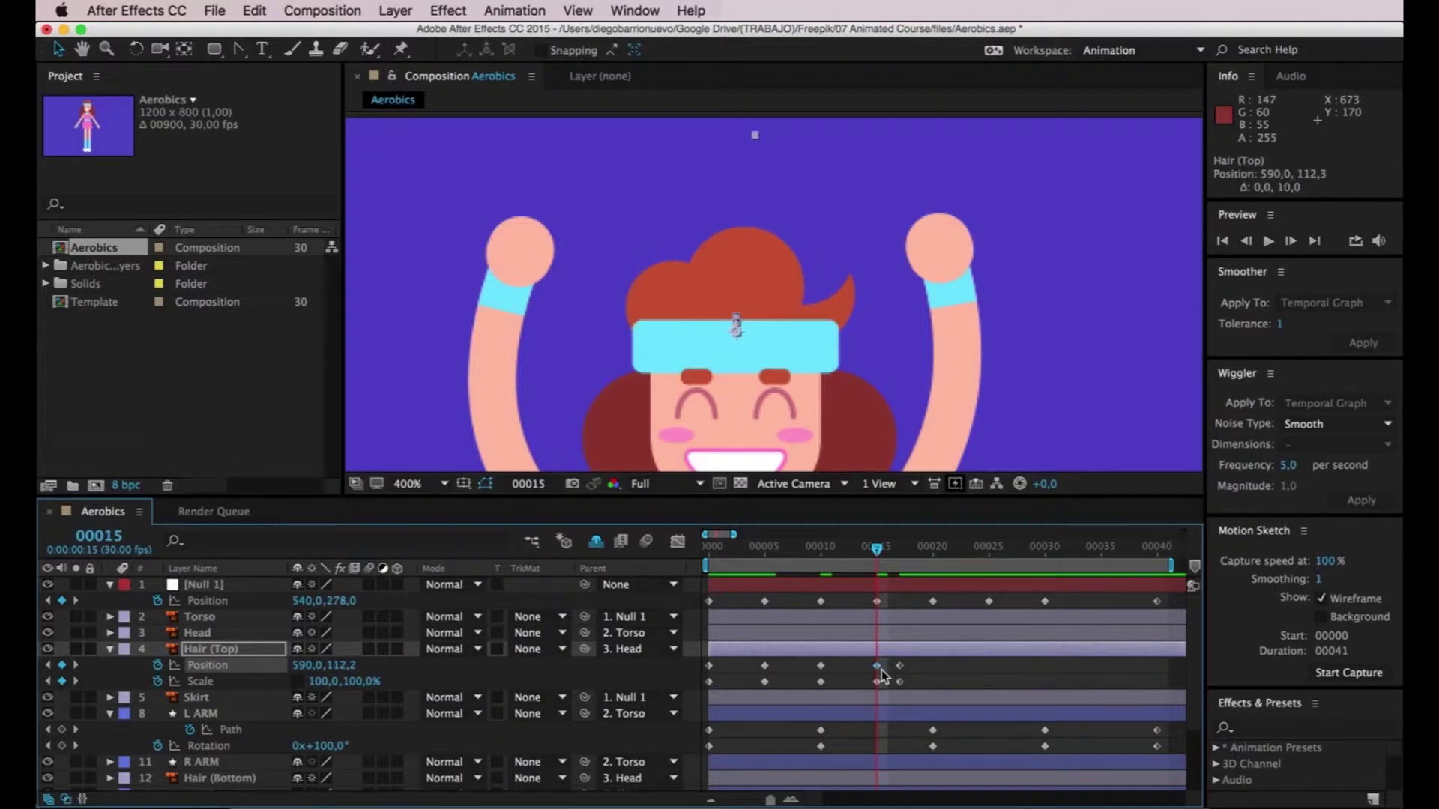
{"action": "left_click", "coordinate": [878, 681]}
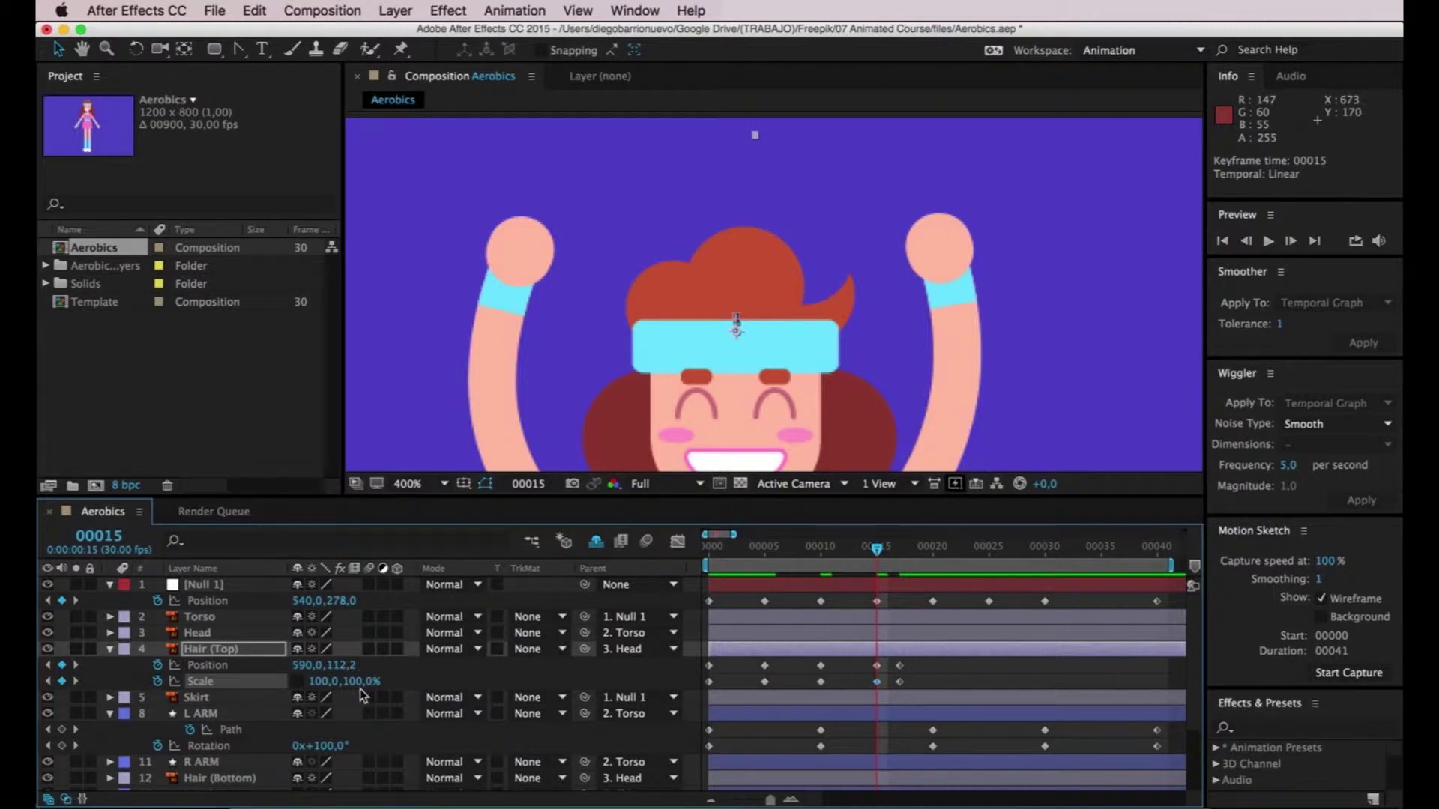
{"action": "left_click_drag", "start_coordinate": [344, 682], "coordinate": [352, 682]}
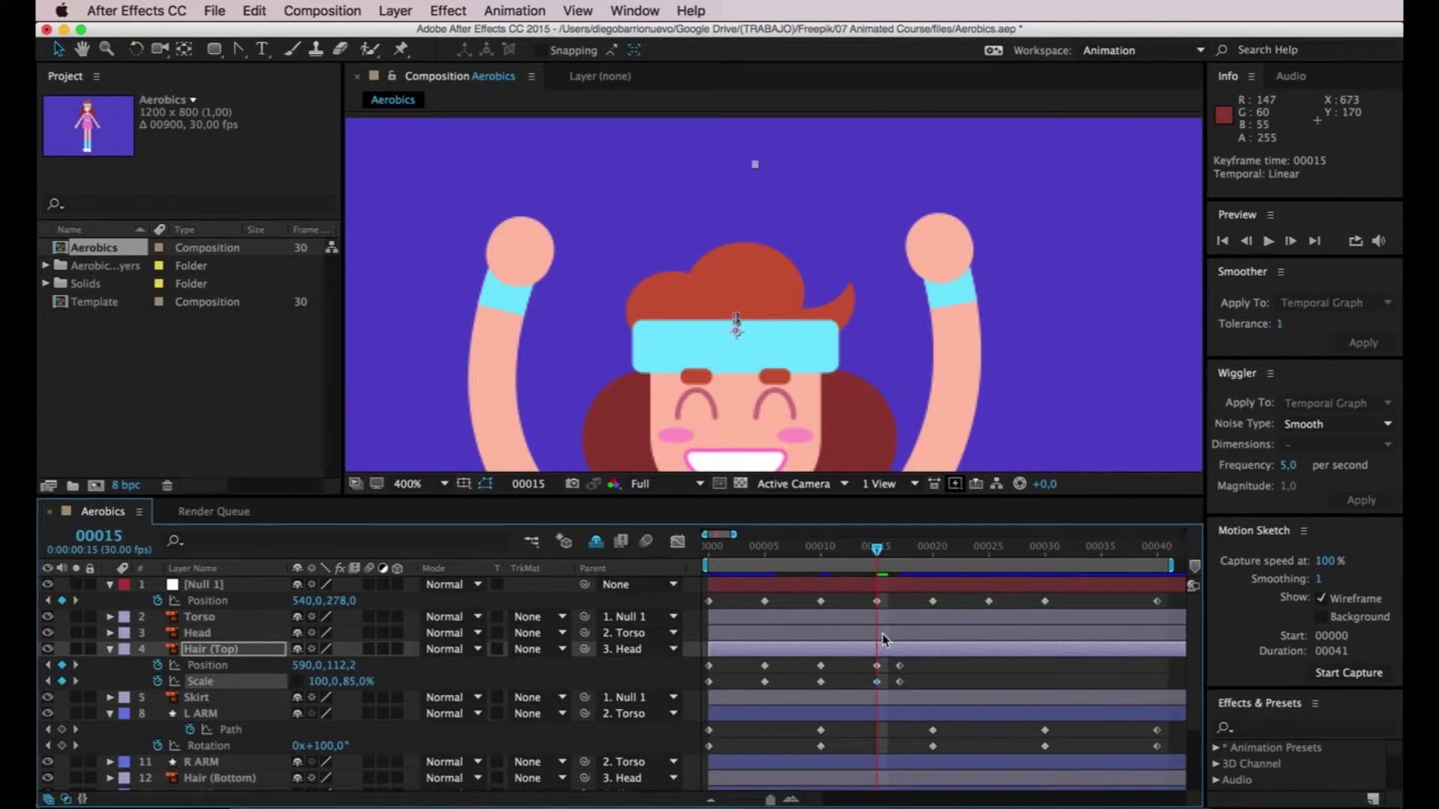
{"action": "scroll", "coordinate": [832, 394], "scroll_direction": "down", "scroll_amount": 2}
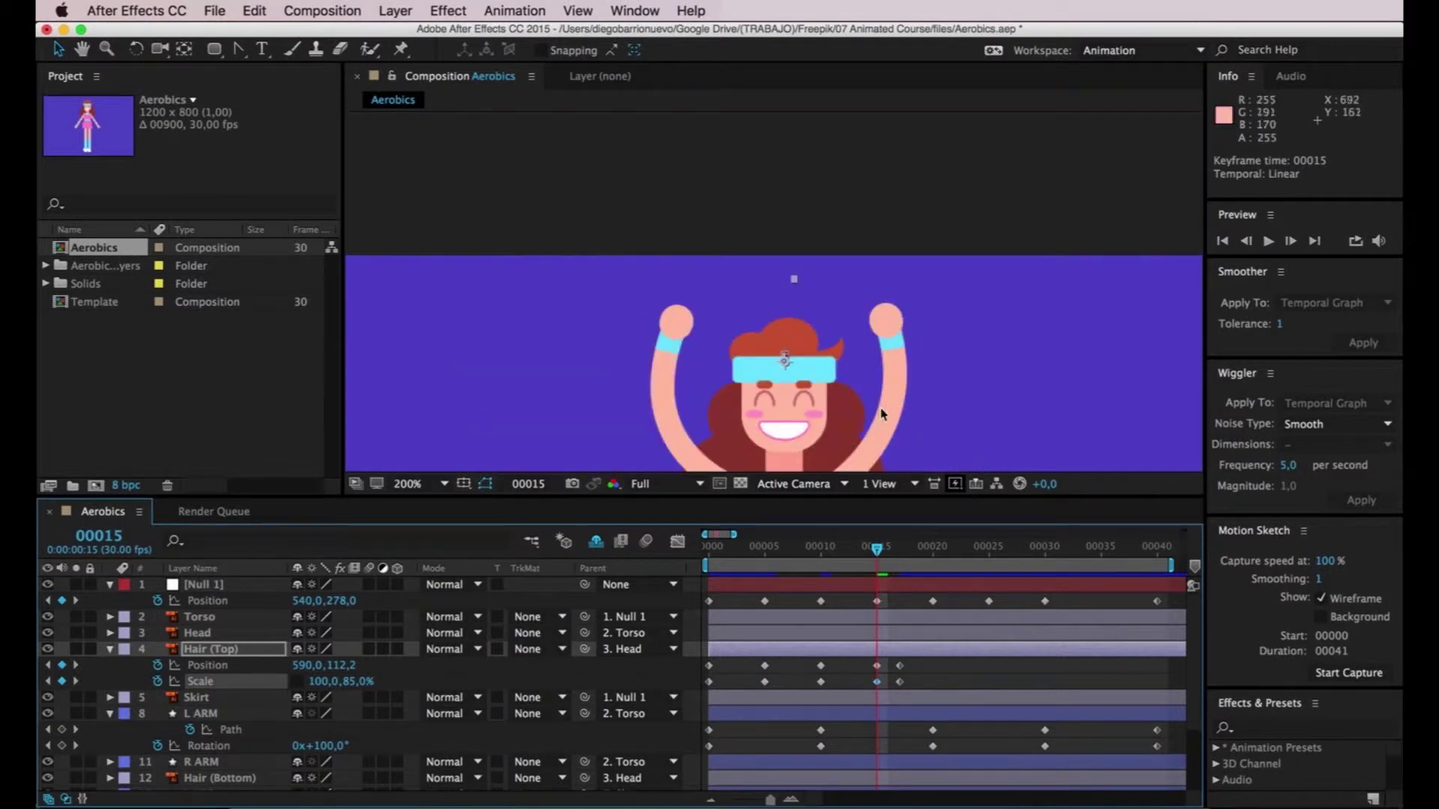
{"action": "left_click", "coordinate": [849, 227]}
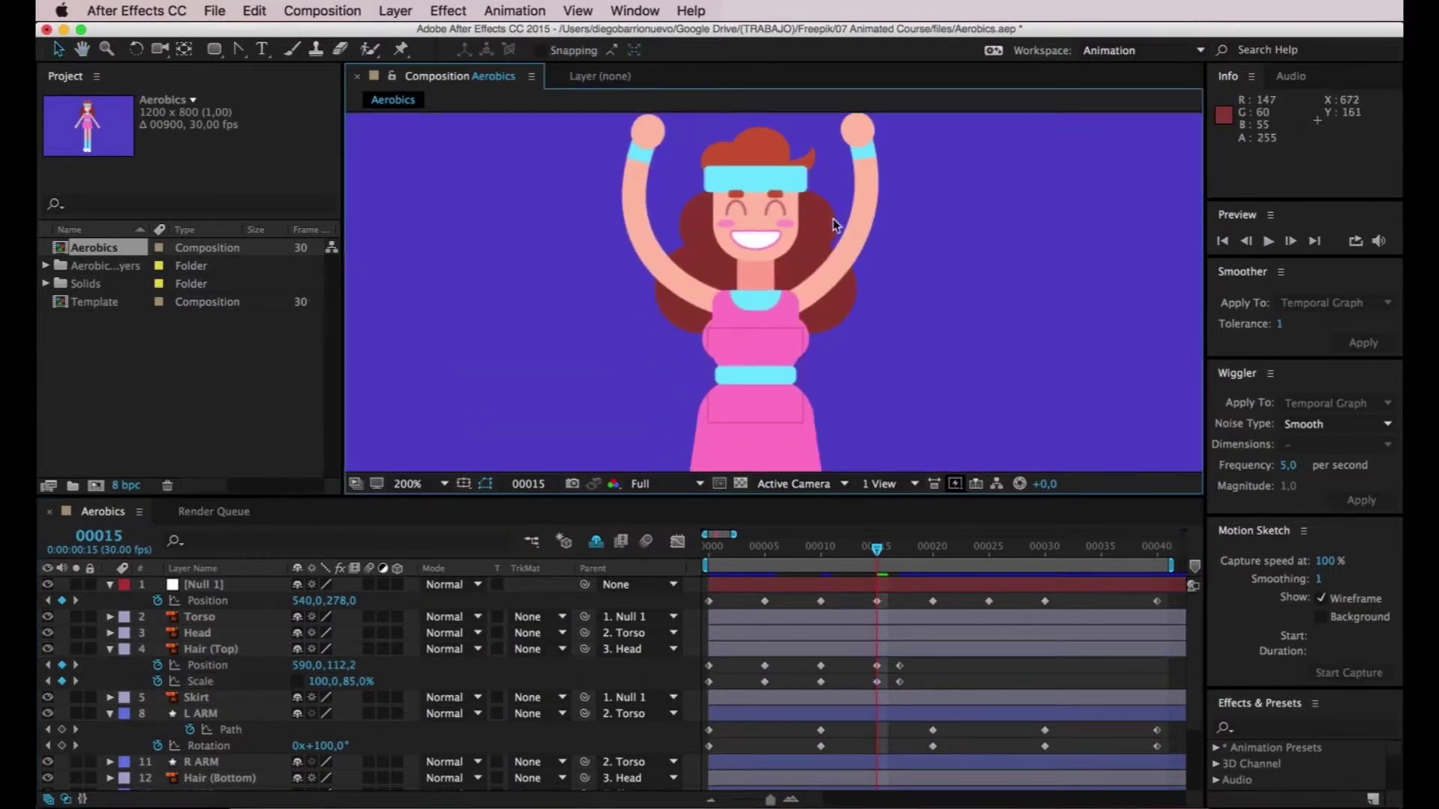
{"action": "key", "text": "comma"}
{"action": "key", "text": "Page_Up"}
{"action": "left_click_drag", "start_coordinate": [810, 554], "coordinate": [708, 551]}
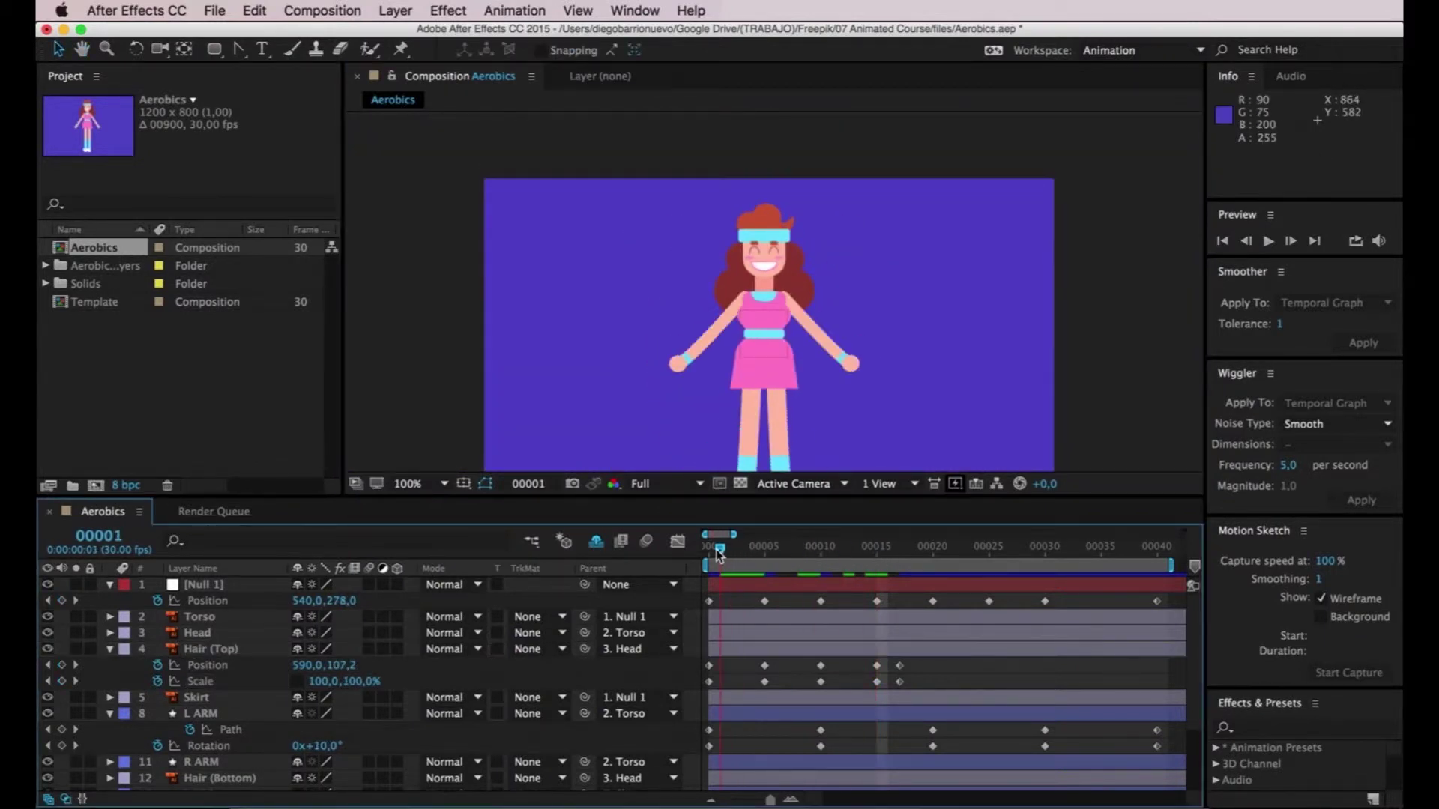
{"action": "key", "text": "space"}
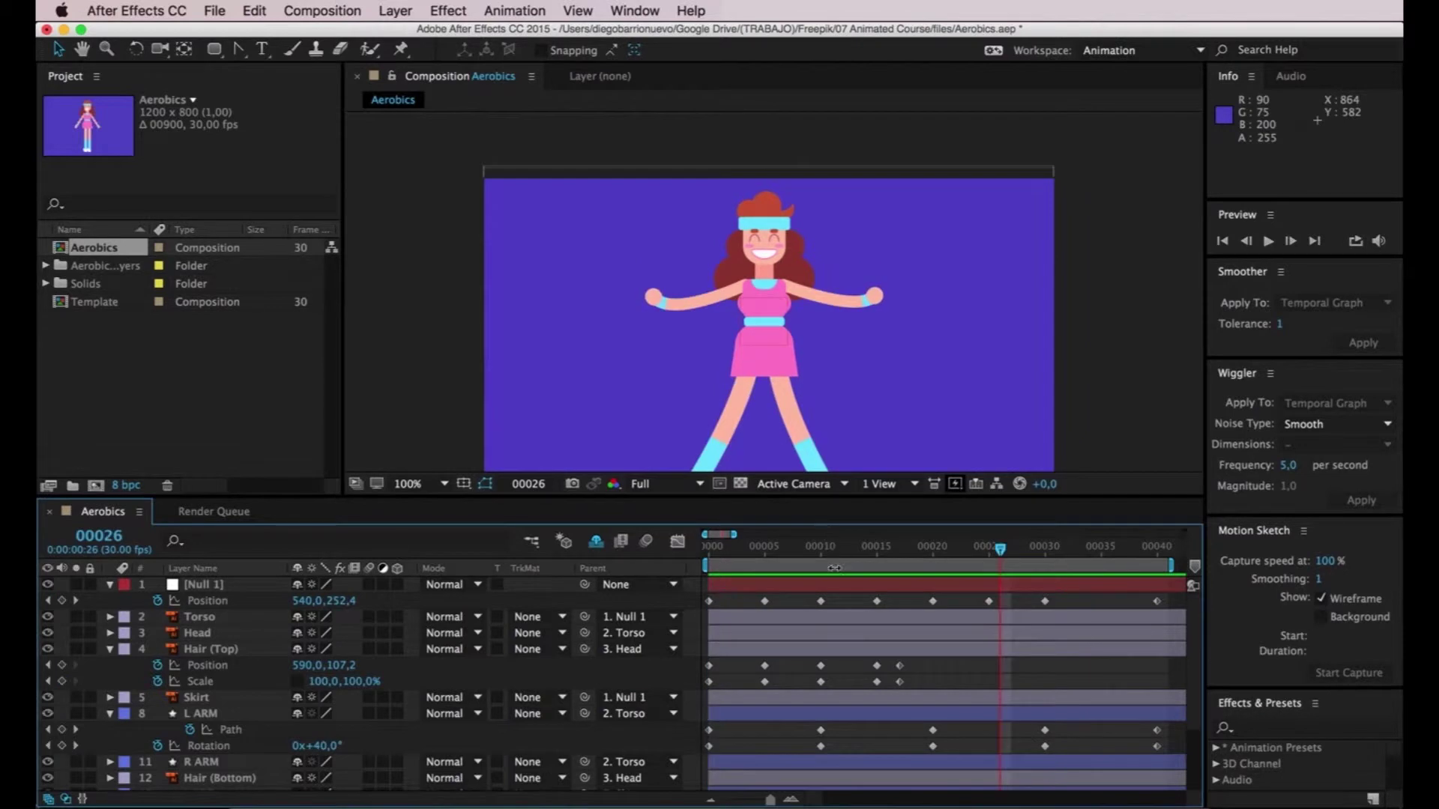
{"action": "left_click", "coordinate": [879, 549]}
{"action": "left_click", "coordinate": [875, 676]}
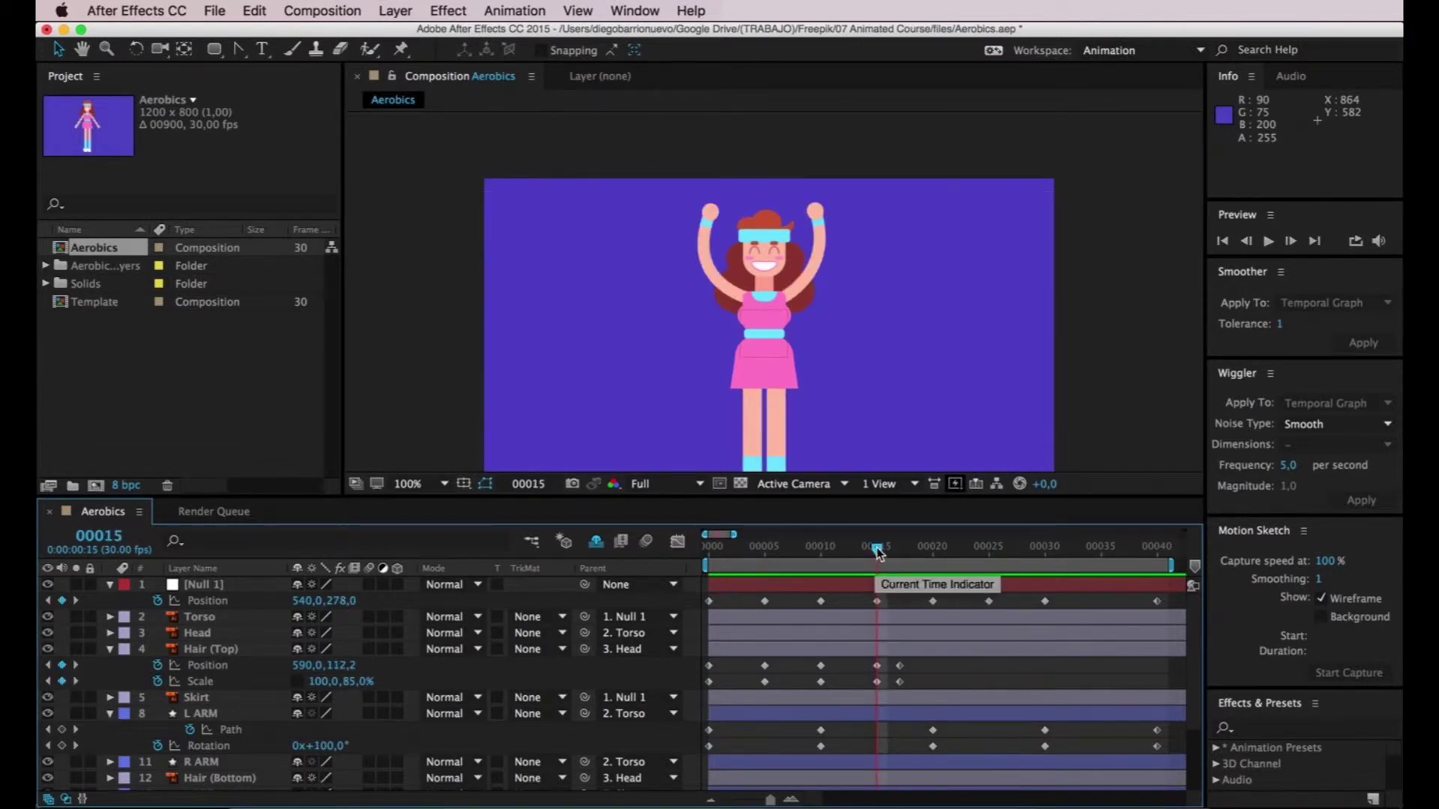
{"action": "left_click_drag", "start_coordinate": [878, 549], "coordinate": [882, 551]}
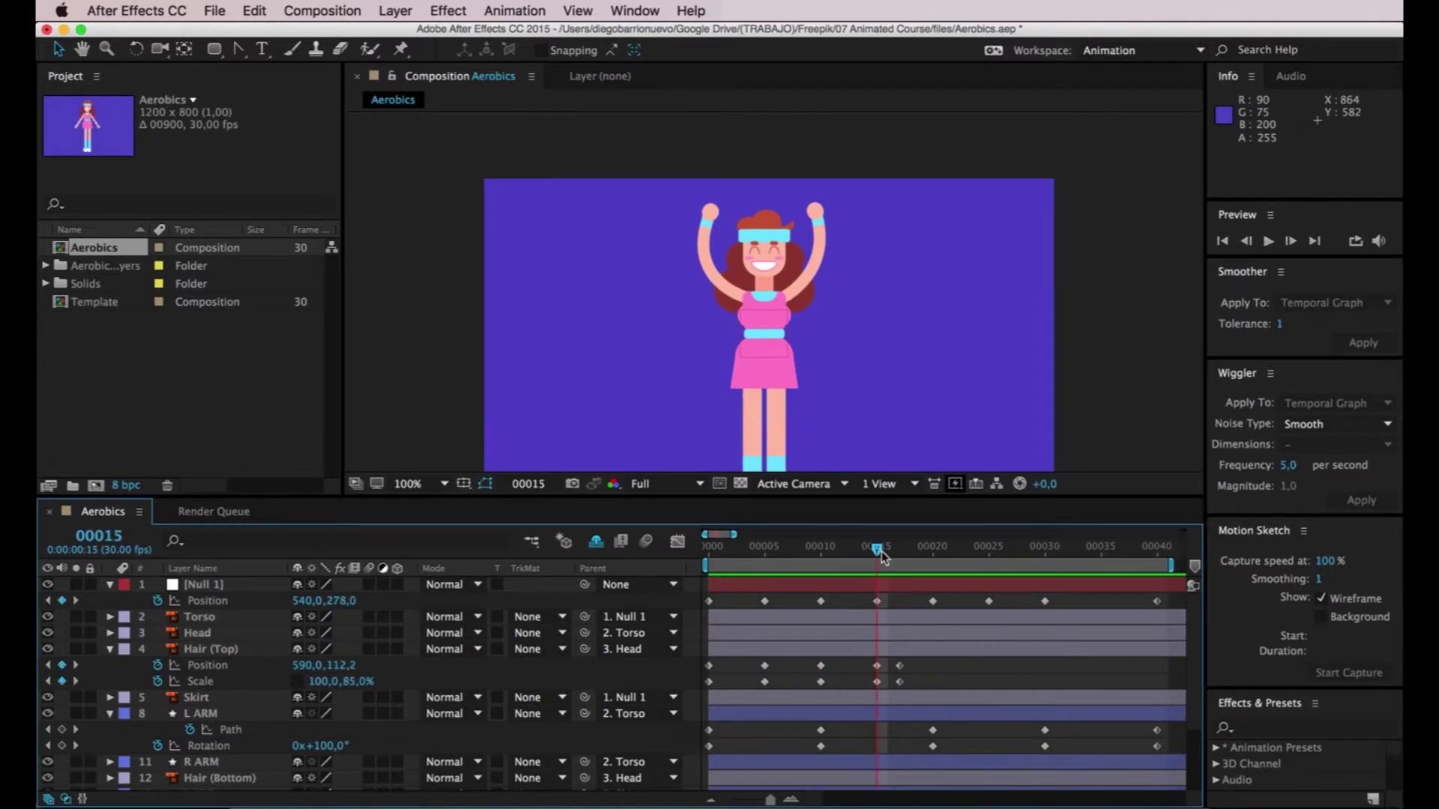
{"action": "left_click_drag", "start_coordinate": [882, 551], "coordinate": [855, 558]}
{"action": "mouse_move", "coordinate": [855, 559]}
{"action": "left_mouse_down"}
{"action": "mouse_move", "coordinate": [1010, 592]}
{"action": "mouse_move", "coordinate": [711, 581]}
{"action": "left_mouse_up"}
{"action": "key", "text": "space"}
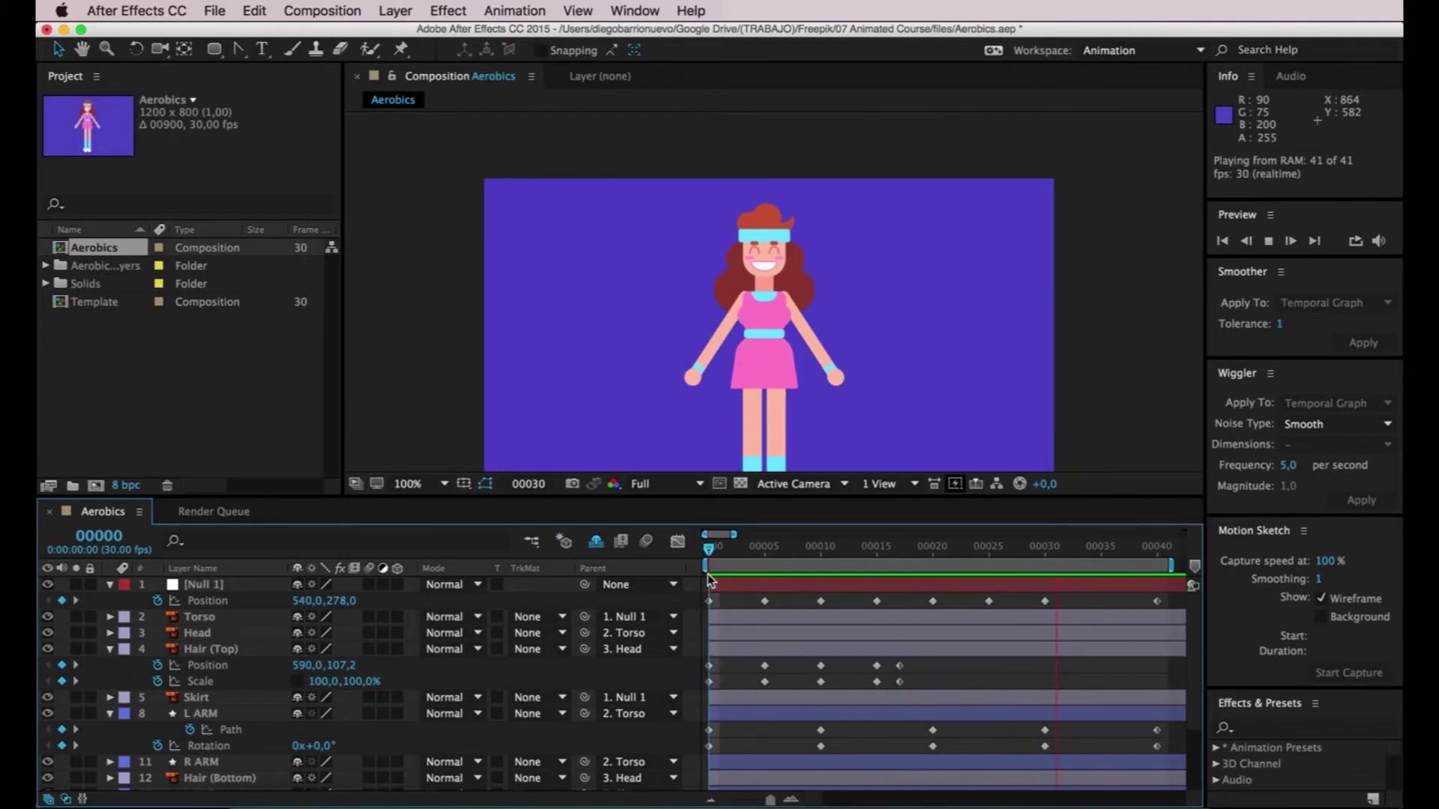
{"action": "key", "text": "space"}
{"action": "left_click", "coordinate": [865, 547]}
{"action": "left_click_drag", "start_coordinate": [865, 546], "coordinate": [1050, 561]}
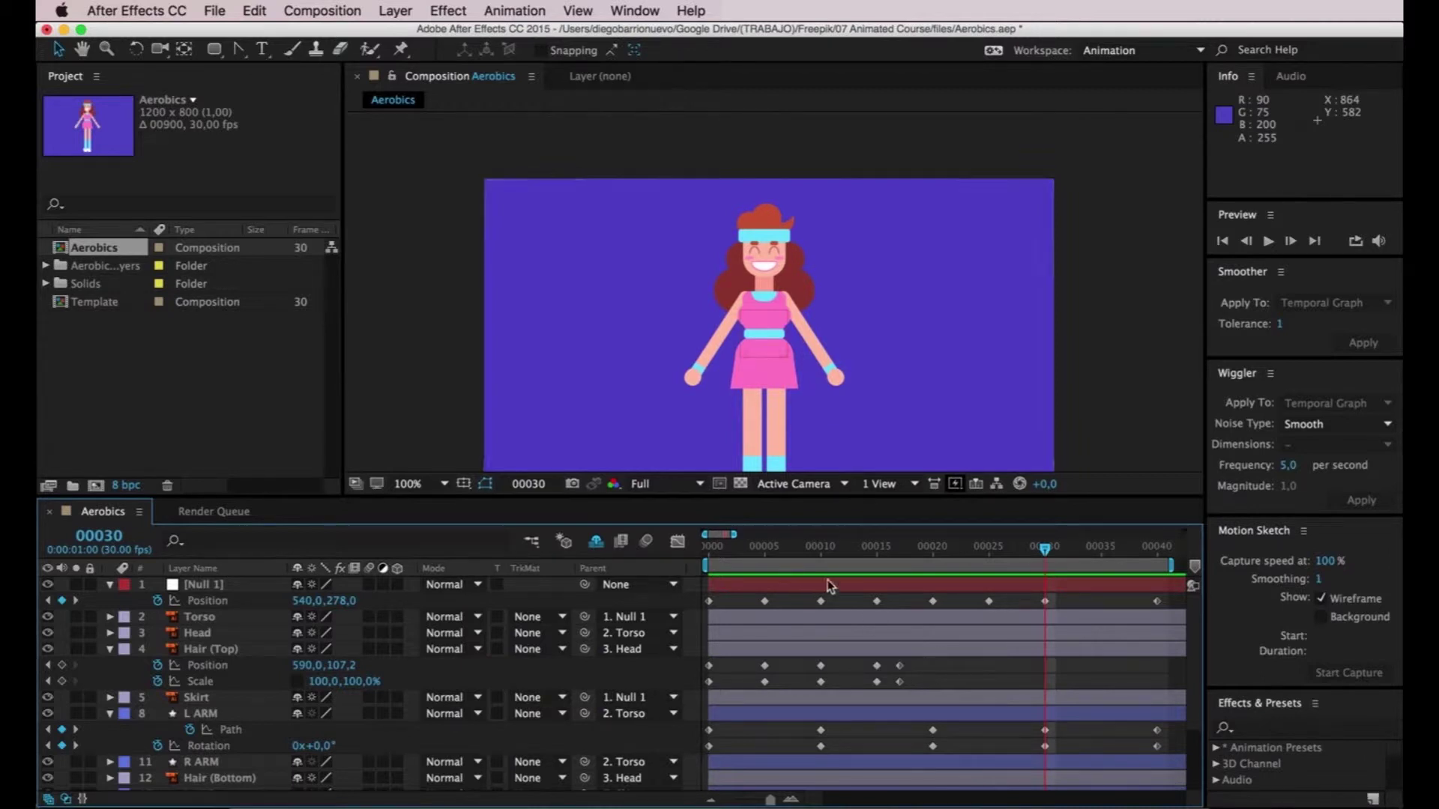
{"action": "left_click_drag", "start_coordinate": [916, 666], "coordinate": [817, 682]}
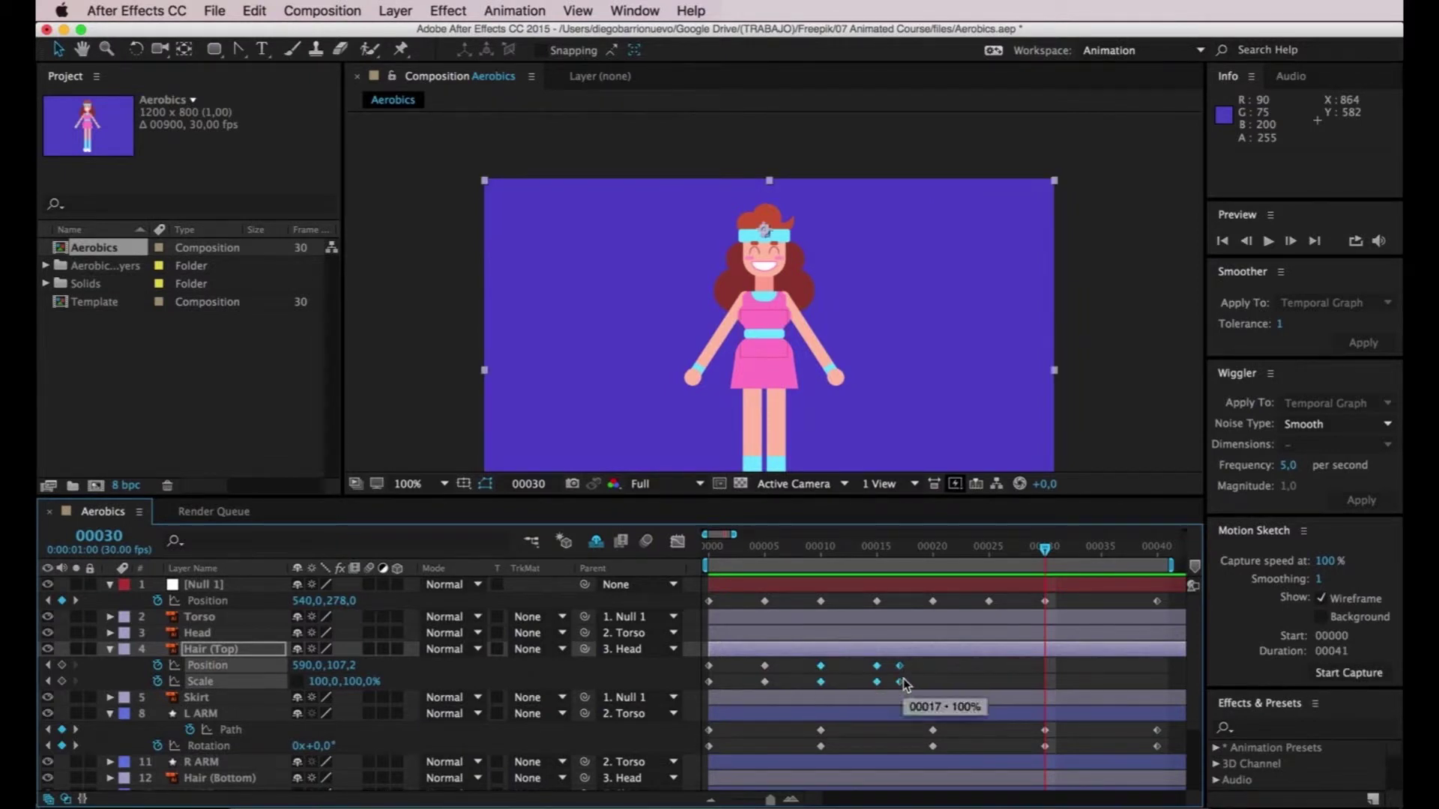
- Paste the copied hair keyframes at frame 20, check the result, then undo the paste
{"action": "key", "text": "super+c"}
{"action": "key", "text": "shift+Page_Up"}
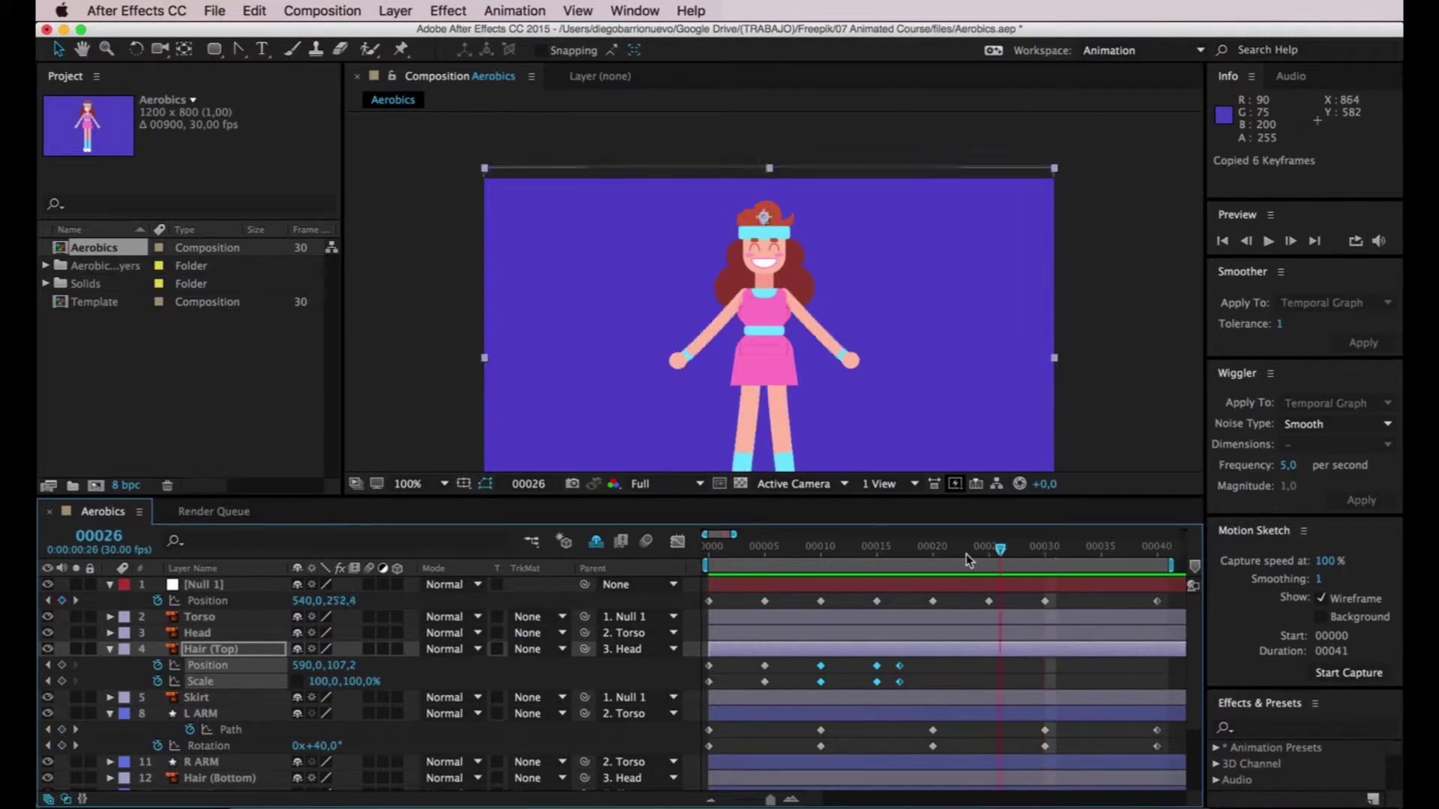
{"action": "key", "text": "super+v"}
{"action": "mouse_move", "coordinate": [933, 553]}
{"action": "left_mouse_down"}
{"action": "mouse_move", "coordinate": [1011, 558]}
{"action": "mouse_move", "coordinate": [766, 562]}
{"action": "left_mouse_up"}
{"action": "key", "text": "super+z"}
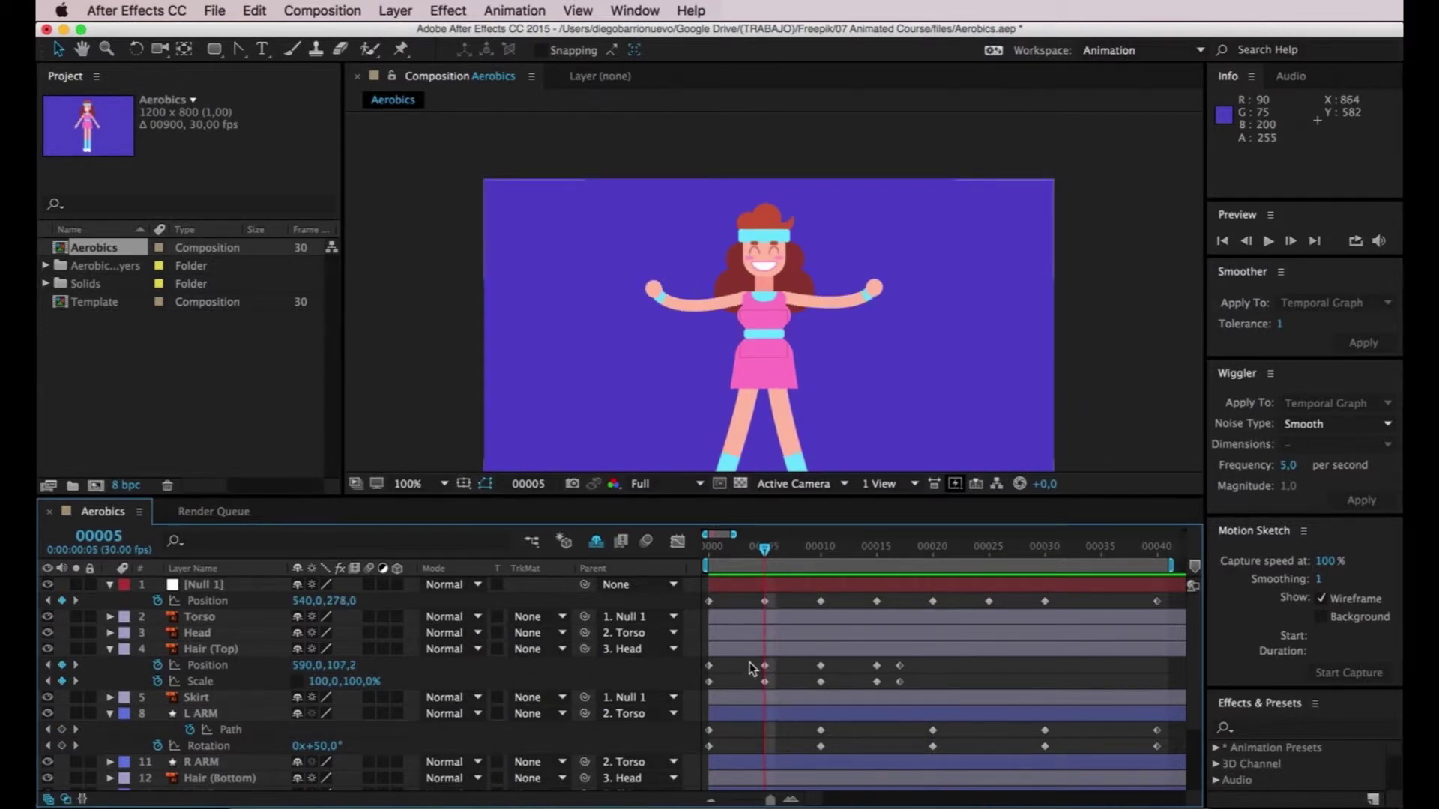
- Copy the Hair (Top) keyframes from frames 5–17, paste them at frame 20 and preview
{"action": "left_click_drag", "start_coordinate": [750, 662], "coordinate": [904, 685]}
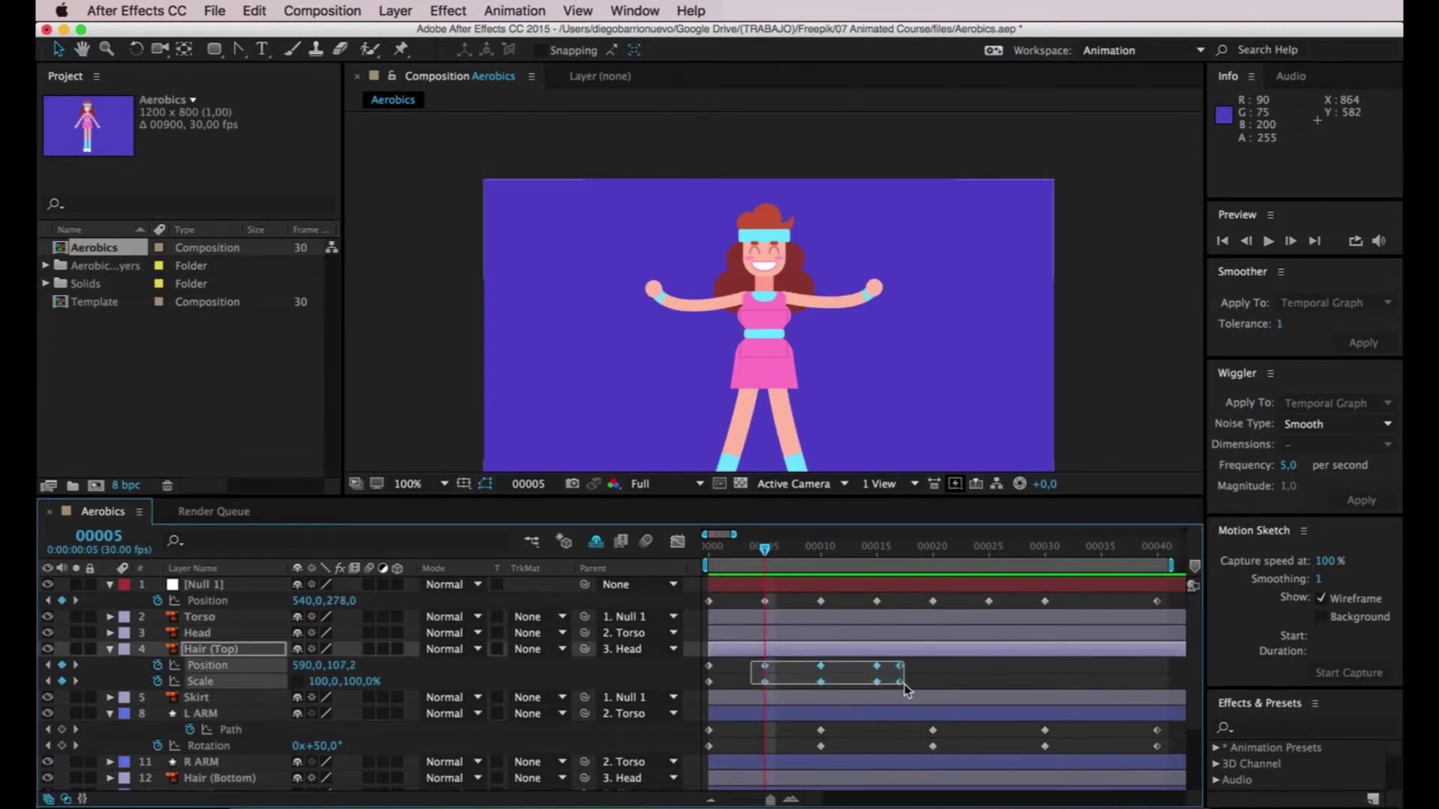
{"action": "key", "text": "cmd+c"}
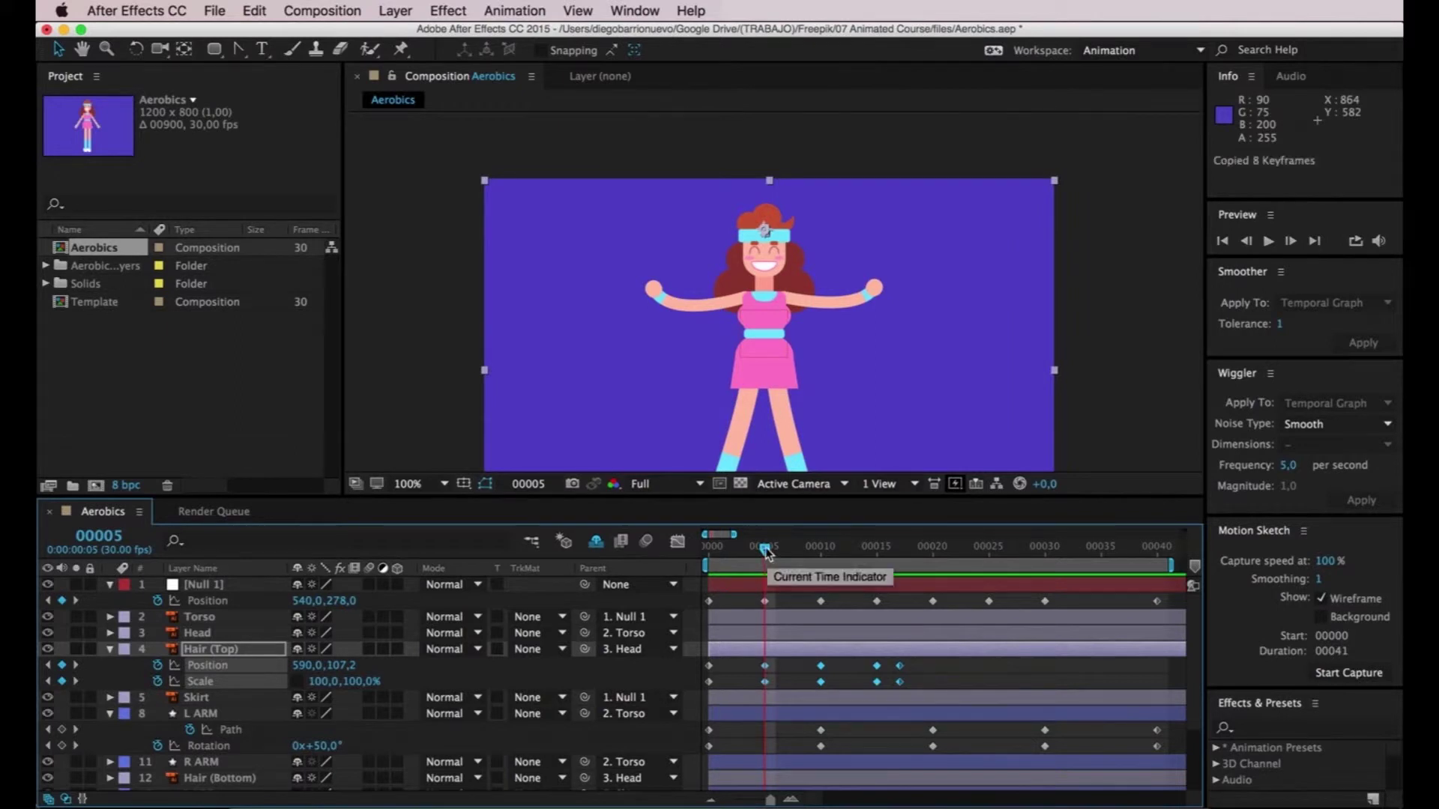
{"action": "left_click_drag", "start_coordinate": [767, 551], "coordinate": [822, 564]}
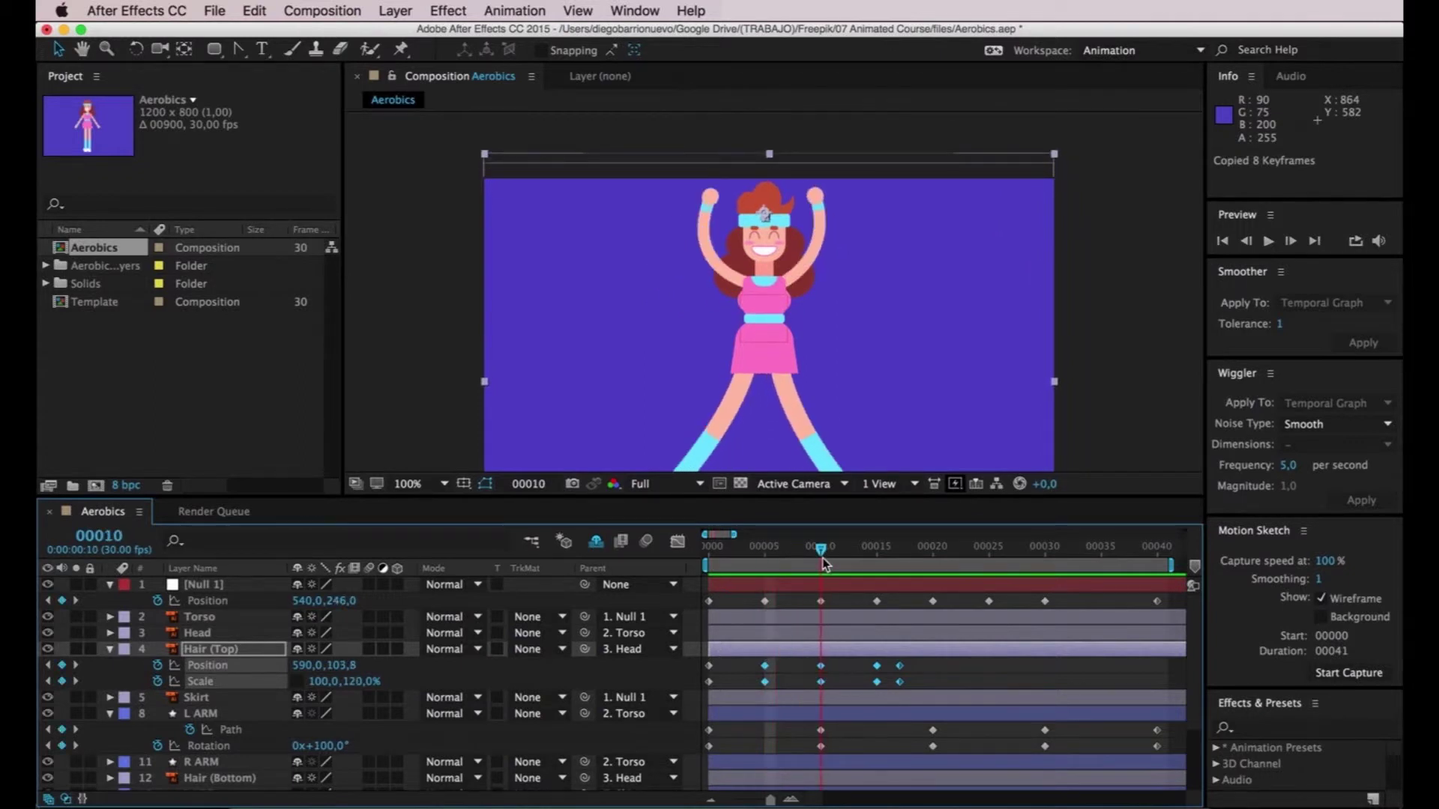
{"action": "mouse_move", "coordinate": [822, 563]}
{"action": "left_mouse_down"}
{"action": "mouse_move", "coordinate": [971, 572]}
{"action": "mouse_move", "coordinate": [766, 580]}
{"action": "mouse_move", "coordinate": [937, 577]}
{"action": "left_mouse_up"}
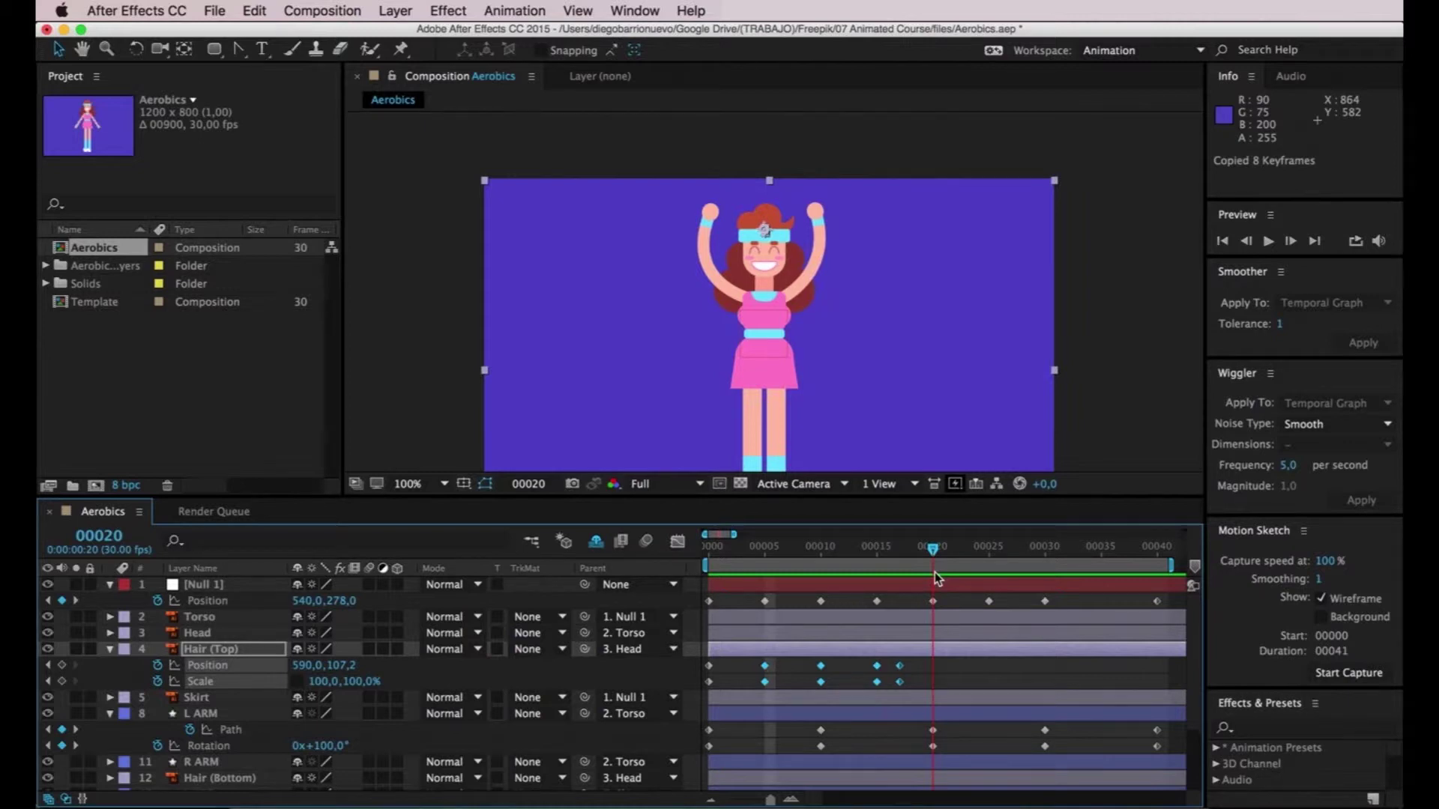
{"action": "key", "text": "ctrl+v"}
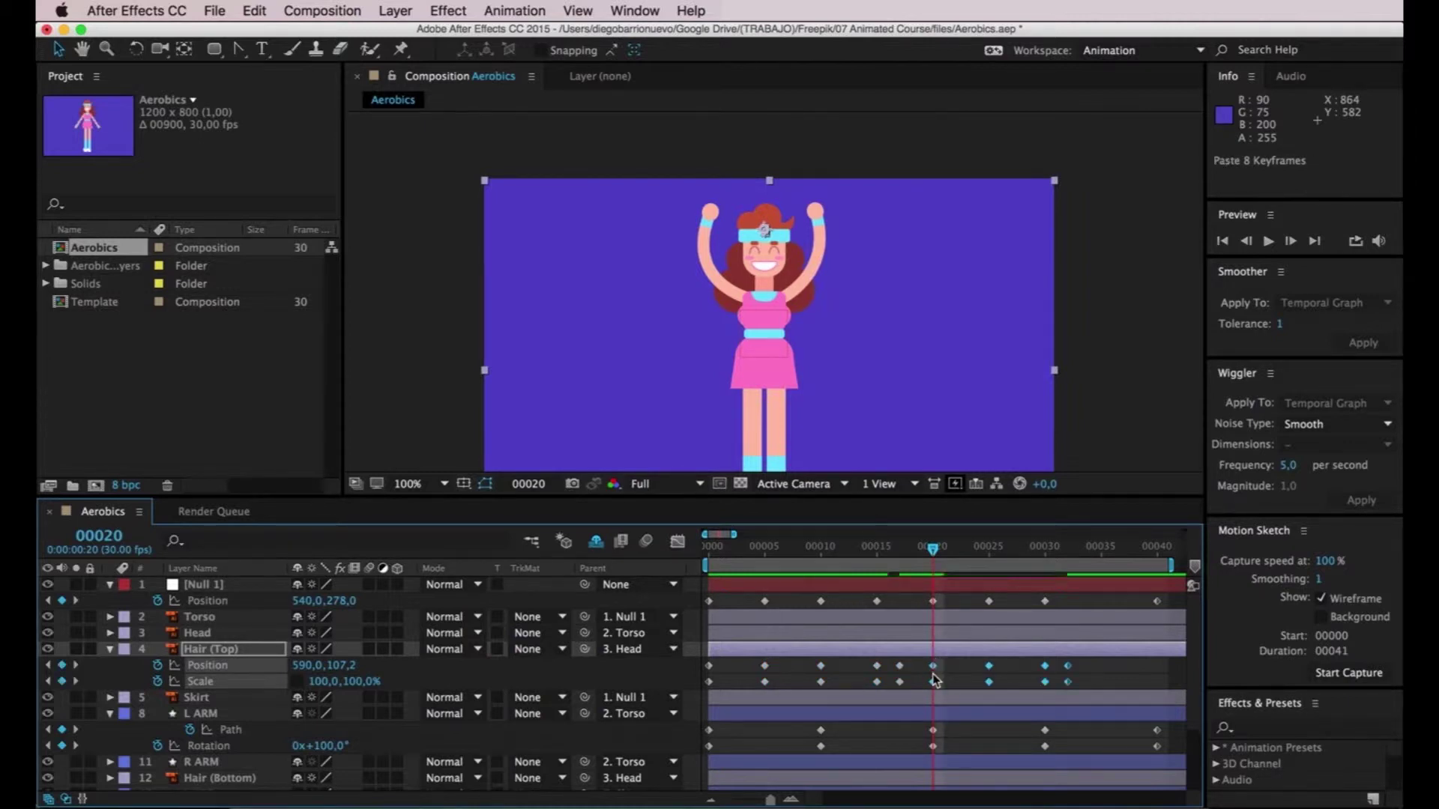
{"action": "key", "text": "space"}
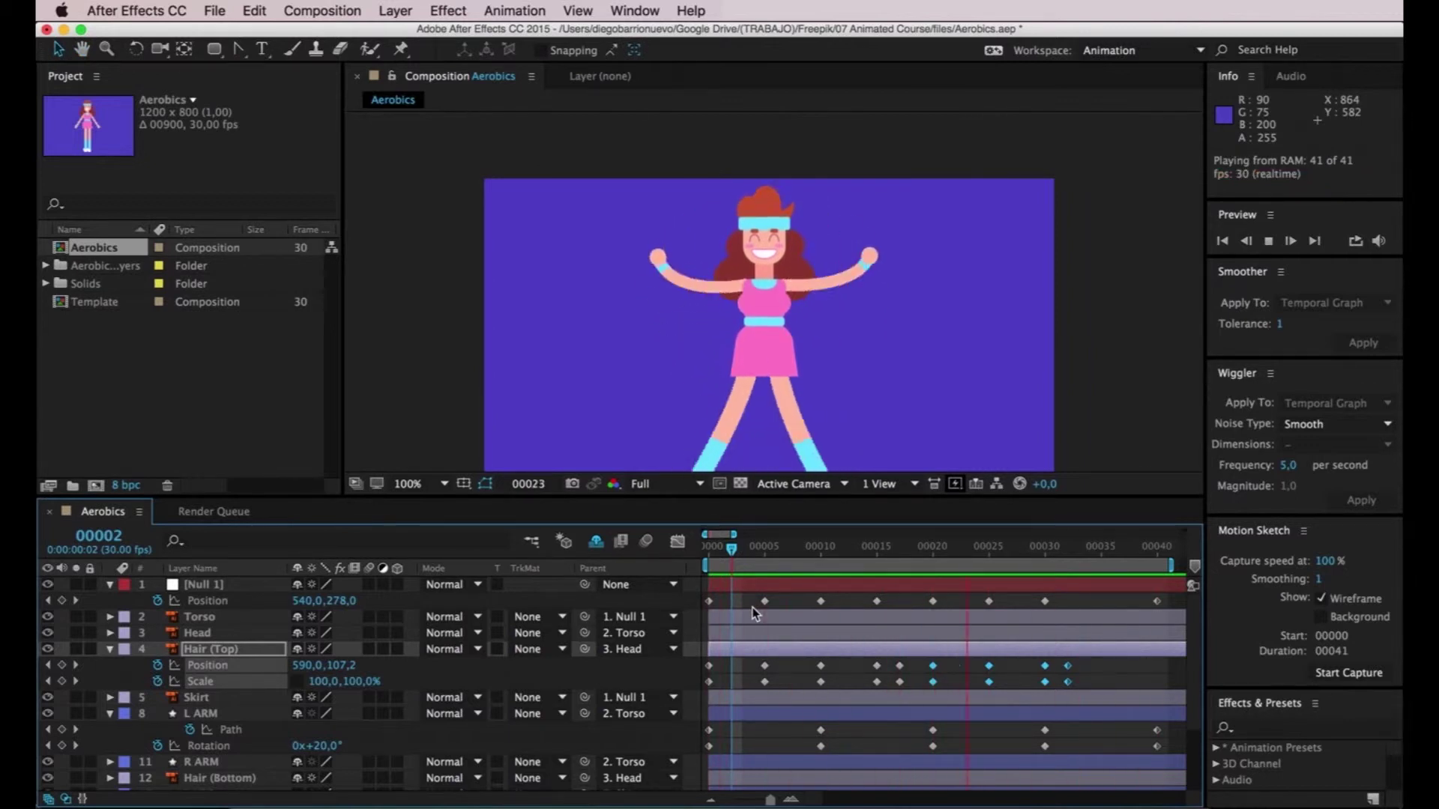
{"action": "key", "text": "period"}
{"action": "left_click", "coordinate": [923, 217]}
{"action": "left_click_drag", "start_coordinate": [933, 553], "coordinate": [765, 553]}
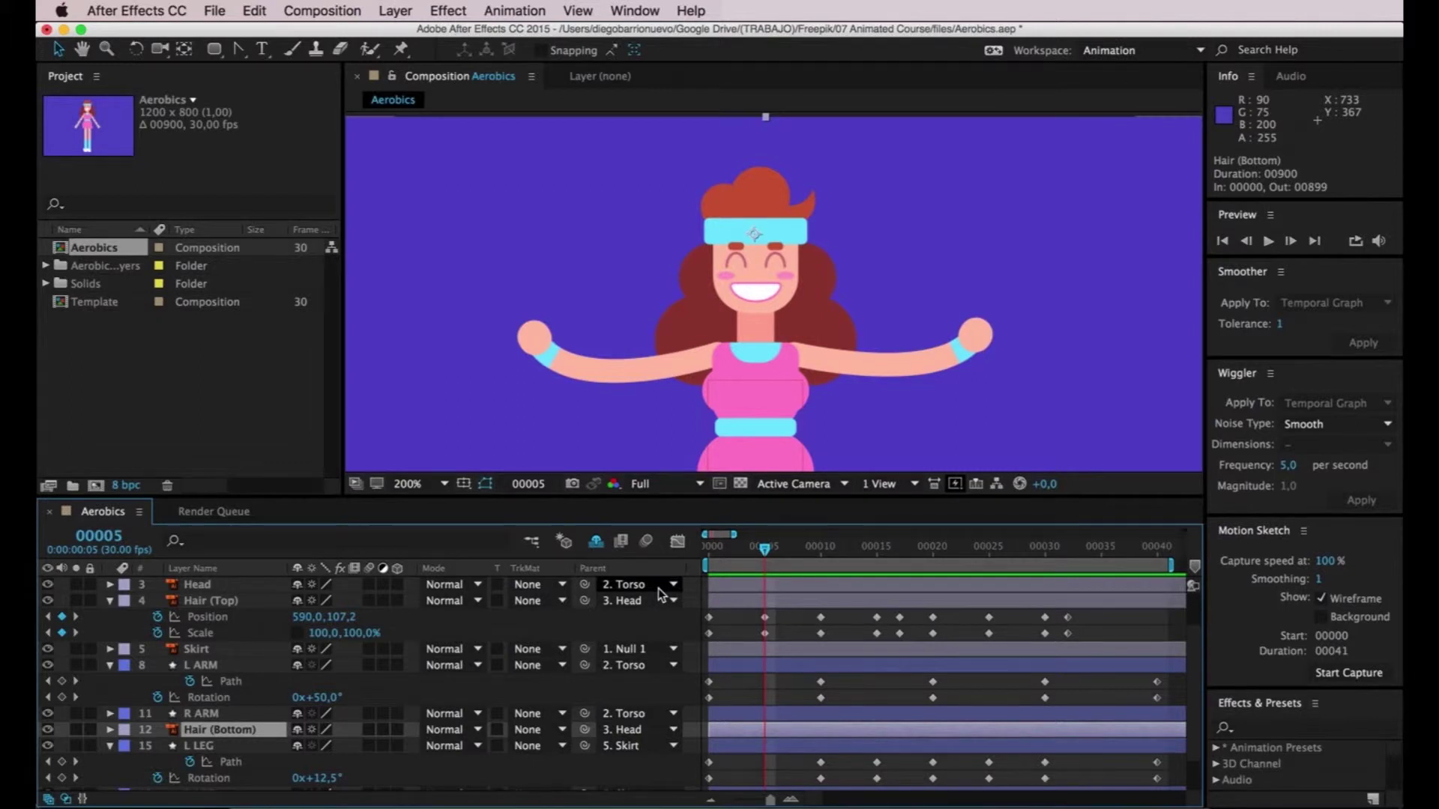
- Reveal Hair (Bottom) Position and Scale and set starting keyframes for both at frame 0
{"action": "key", "text": "p"}
{"action": "key", "text": "shift+s"}
{"action": "scroll", "coordinate": [712, 577], "scroll_direction": "down", "scroll_amount": 1}
{"action": "scroll", "coordinate": [757, 564], "scroll_direction": "down", "scroll_amount": 1}
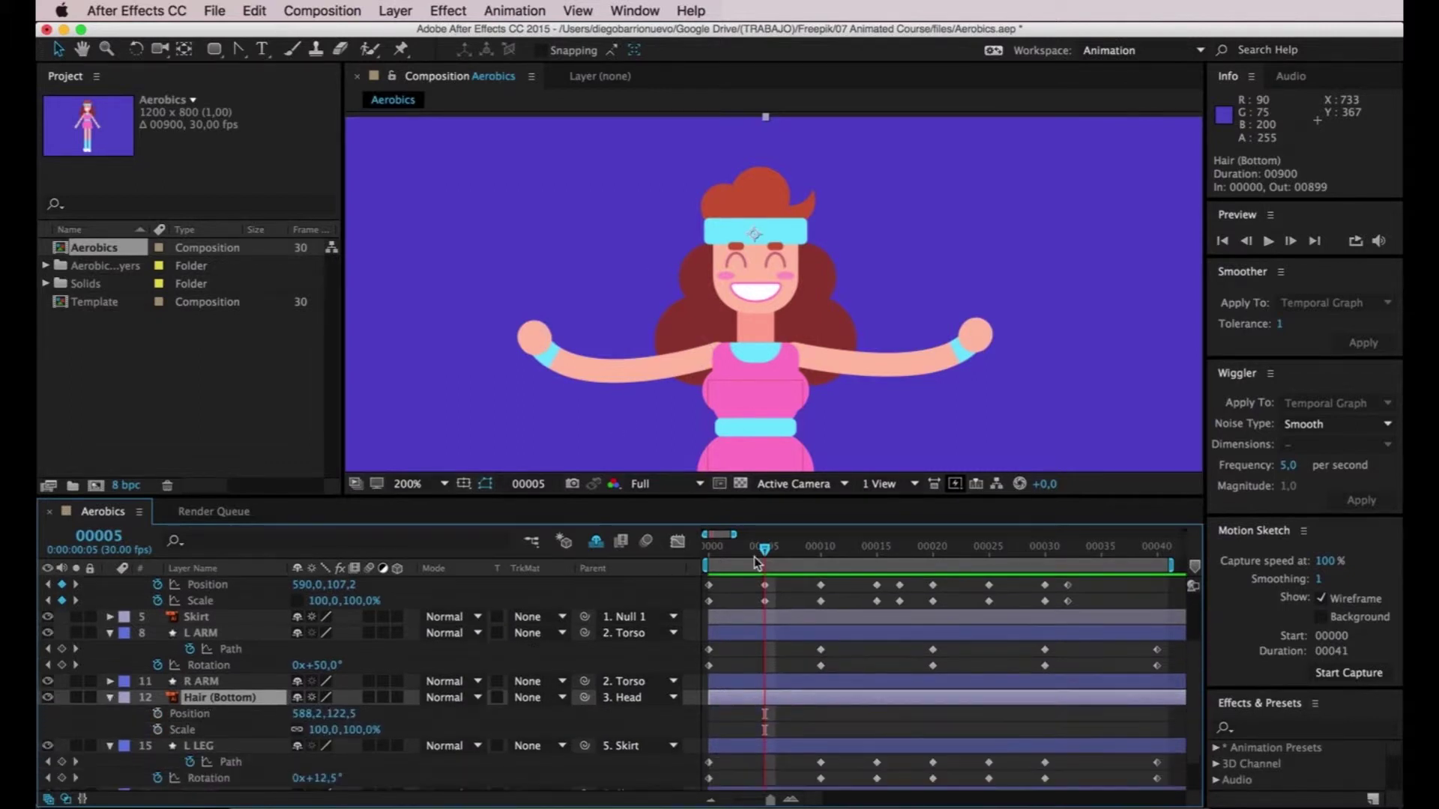
{"action": "left_click_drag", "start_coordinate": [765, 553], "coordinate": [708, 553]}
{"action": "left_click", "coordinate": [158, 713]}
{"action": "left_click", "coordinate": [158, 729]}
- Add Hair (Bottom) Position and Scale keyframes at frames 5 and 10
{"action": "left_click", "coordinate": [742, 549]}
{"action": "left_click_drag", "start_coordinate": [775, 547], "coordinate": [764, 547]}
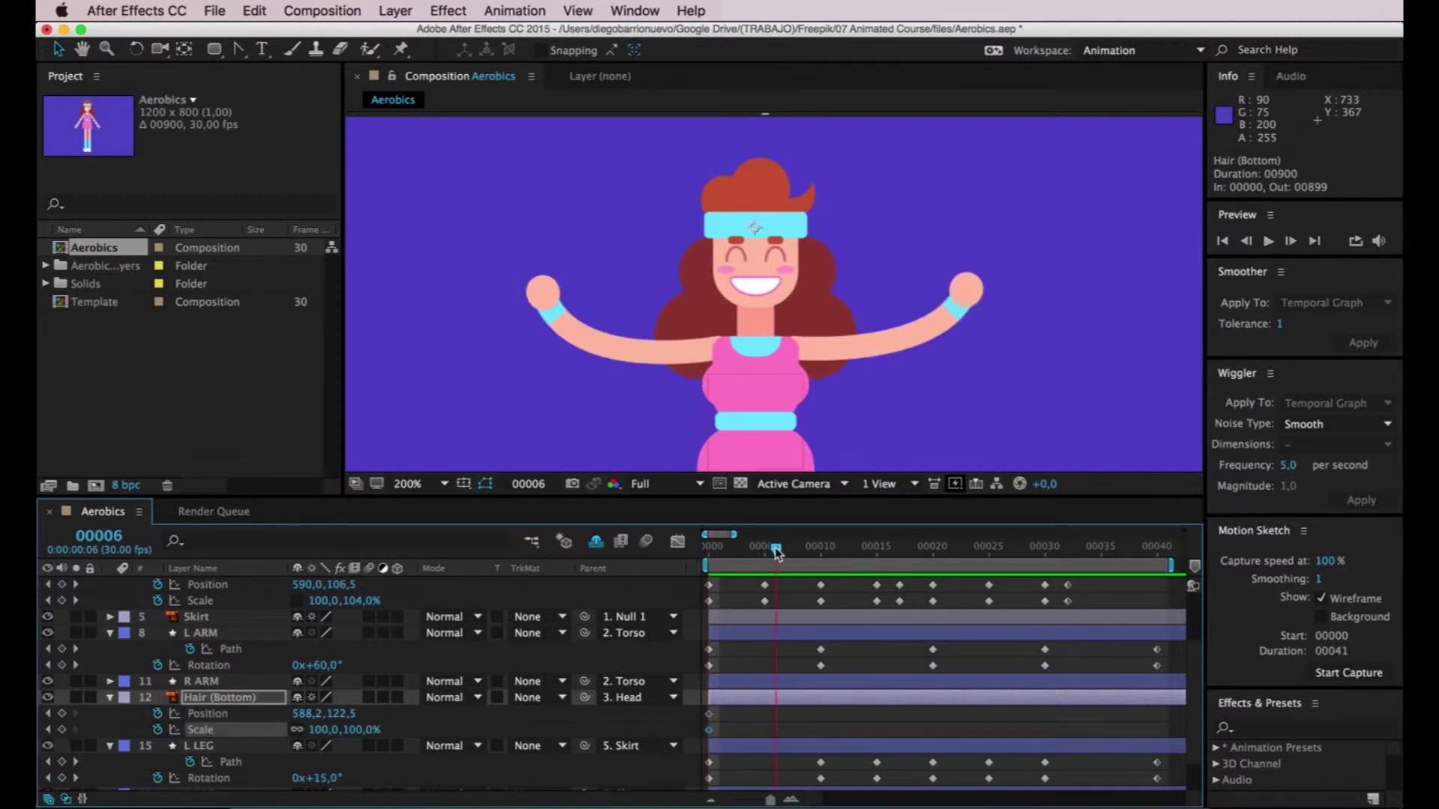
{"action": "left_click", "coordinate": [62, 714]}
{"action": "left_click", "coordinate": [62, 729]}
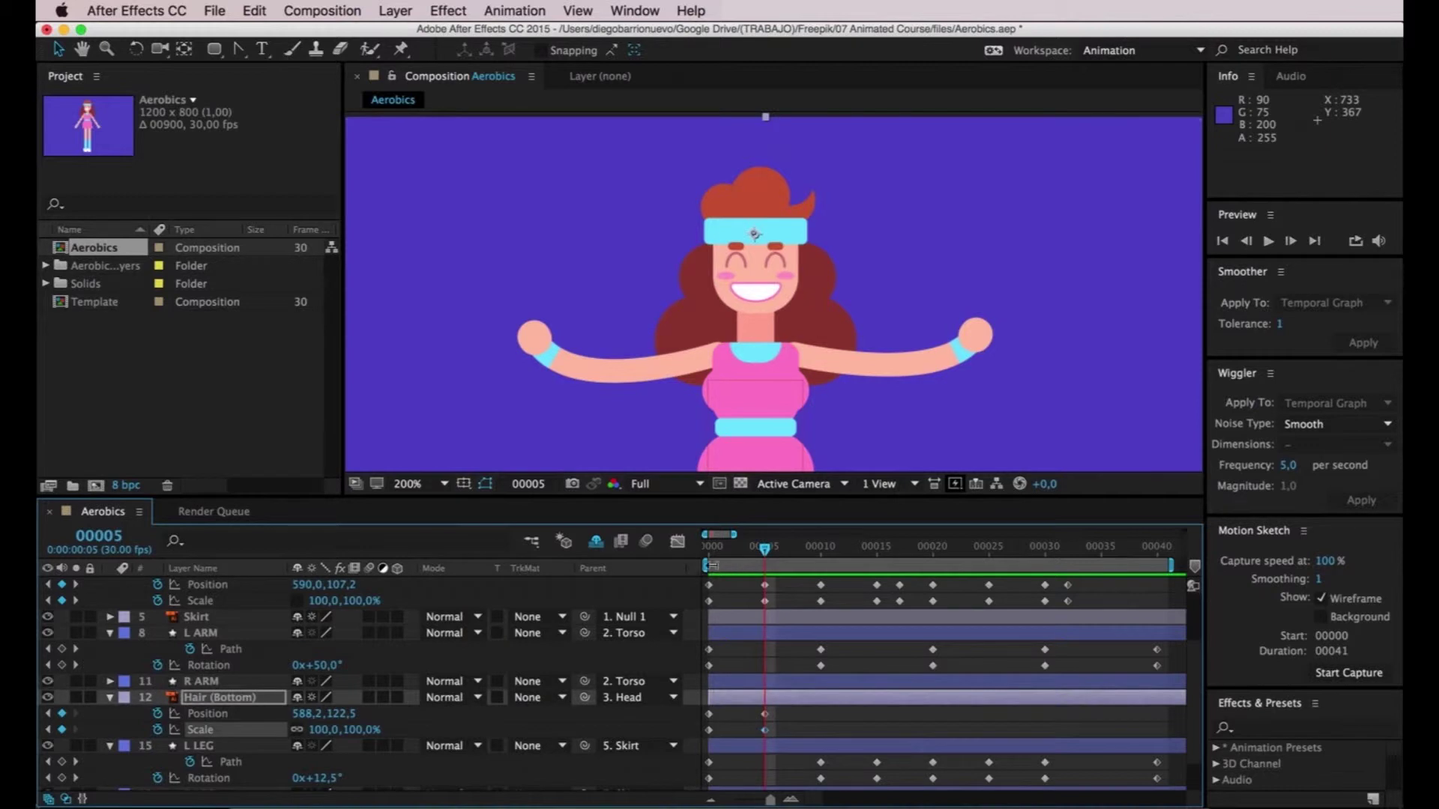
{"action": "left_click_drag", "start_coordinate": [764, 555], "coordinate": [822, 553]}
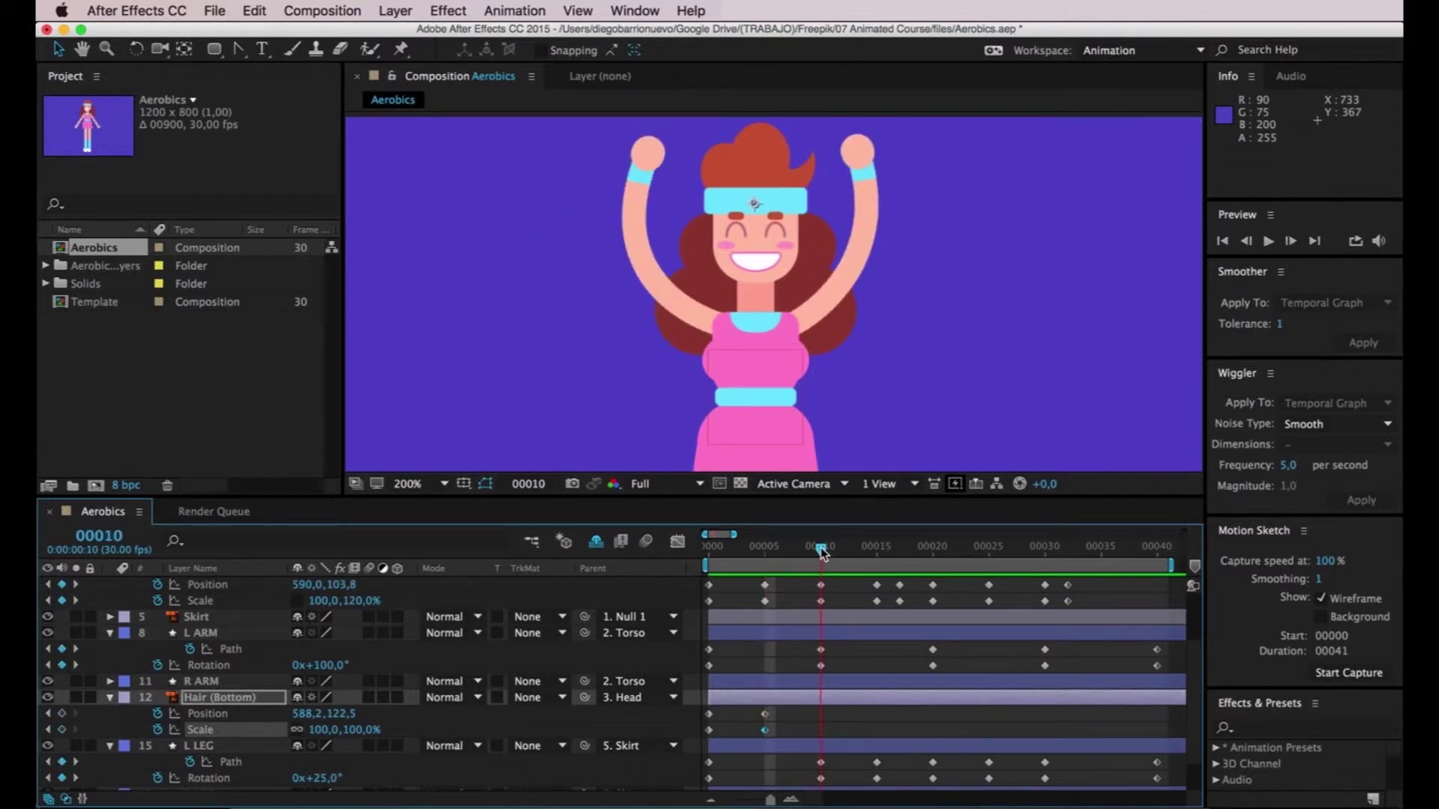
{"action": "left_click", "coordinate": [62, 714]}
{"action": "left_click", "coordinate": [62, 730]}
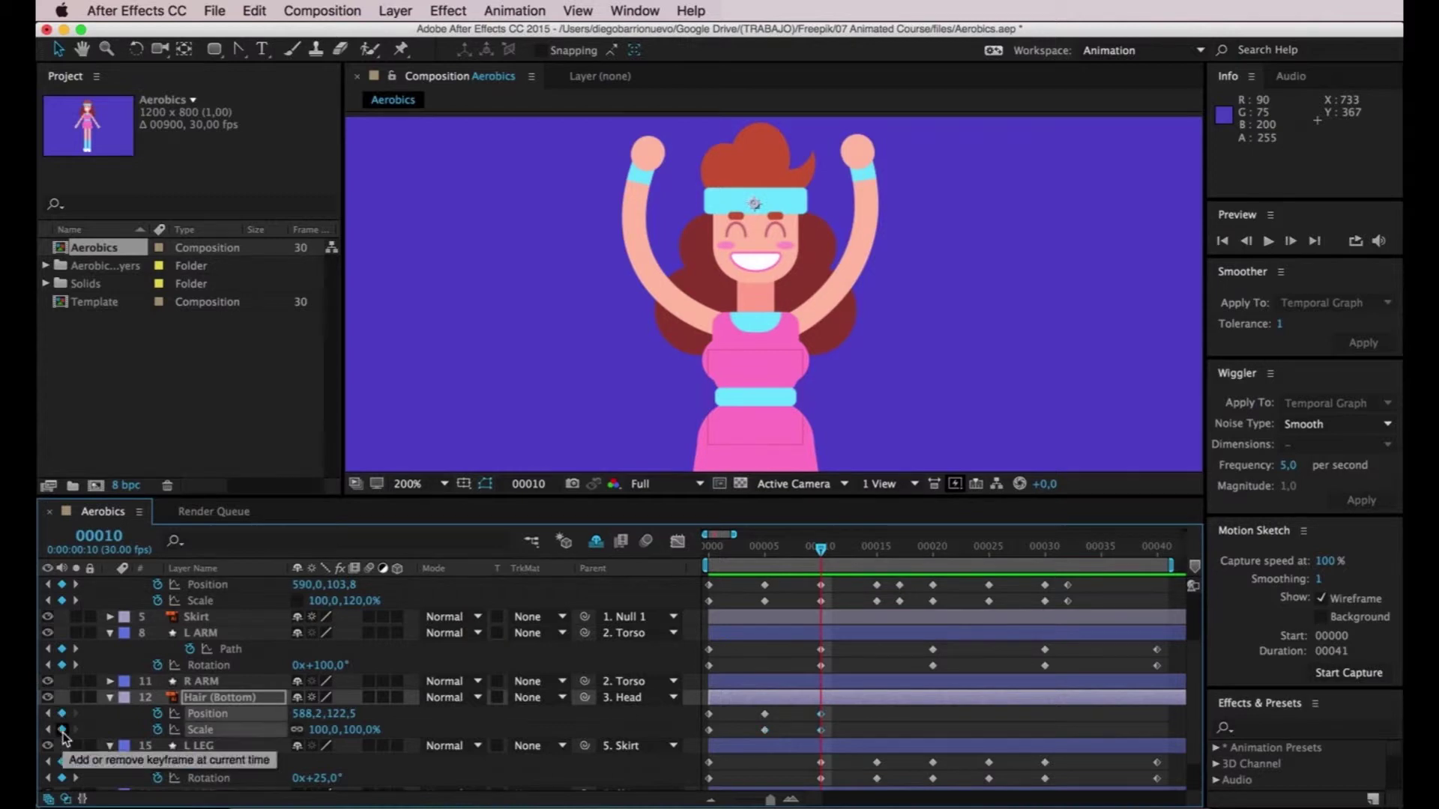
- Add Hair (Bottom) Position and Scale keyframes at frames 15 and 17
{"action": "left_click_drag", "start_coordinate": [822, 553], "coordinate": [878, 562]}
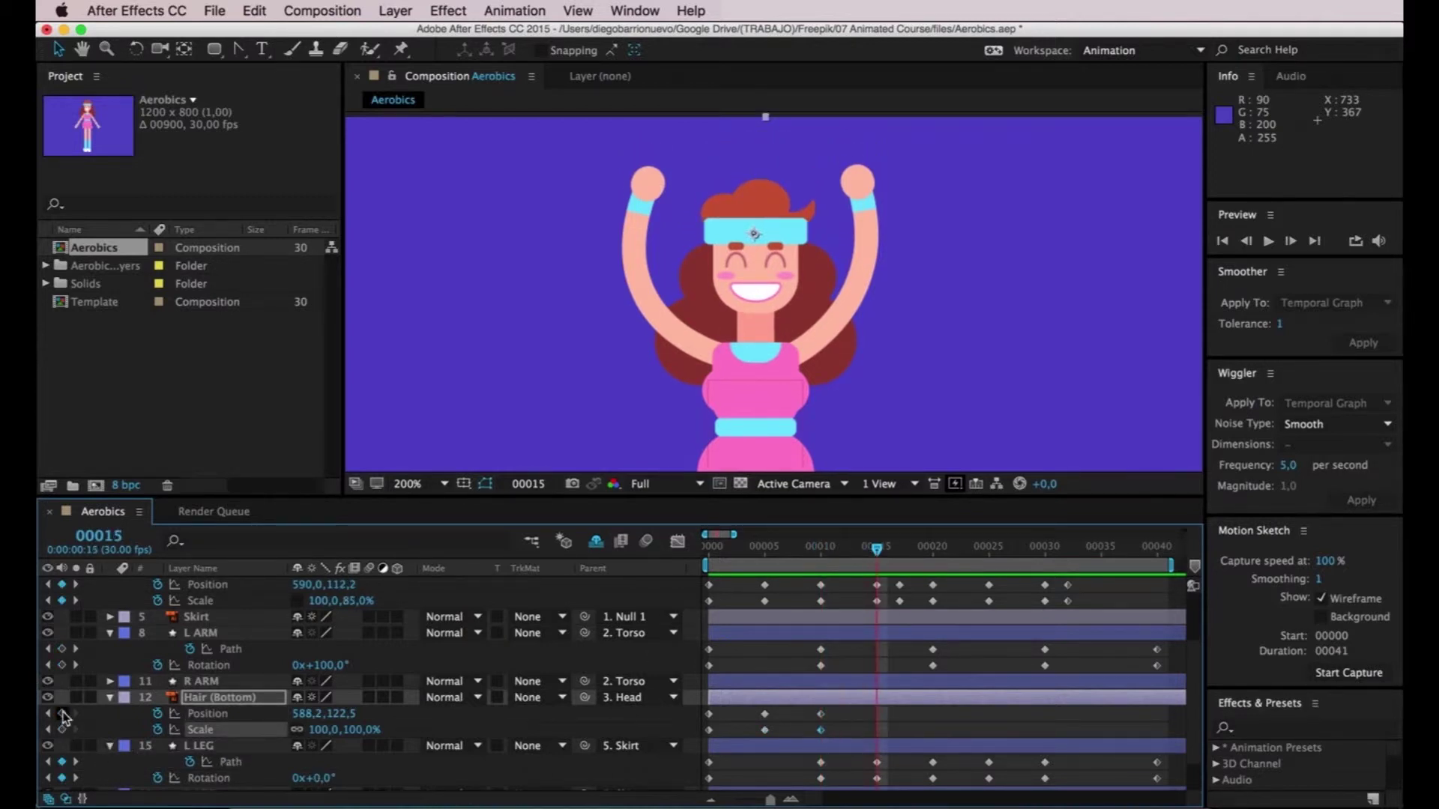
{"action": "left_click", "coordinate": [62, 714]}
{"action": "left_click", "coordinate": [62, 729]}
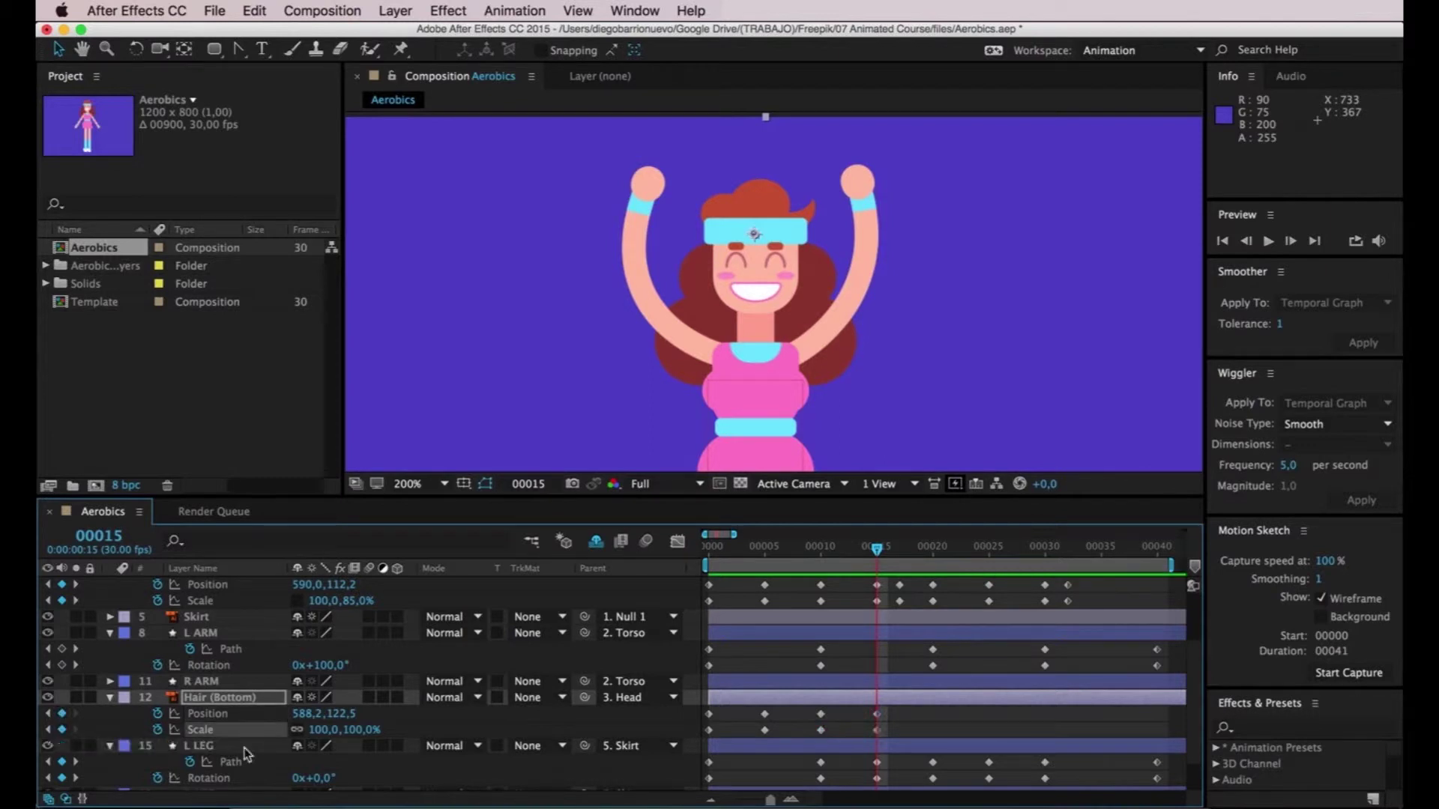
{"action": "left_click", "coordinate": [900, 552]}
{"action": "left_click", "coordinate": [62, 713]}
{"action": "left_click", "coordinate": [62, 730]}
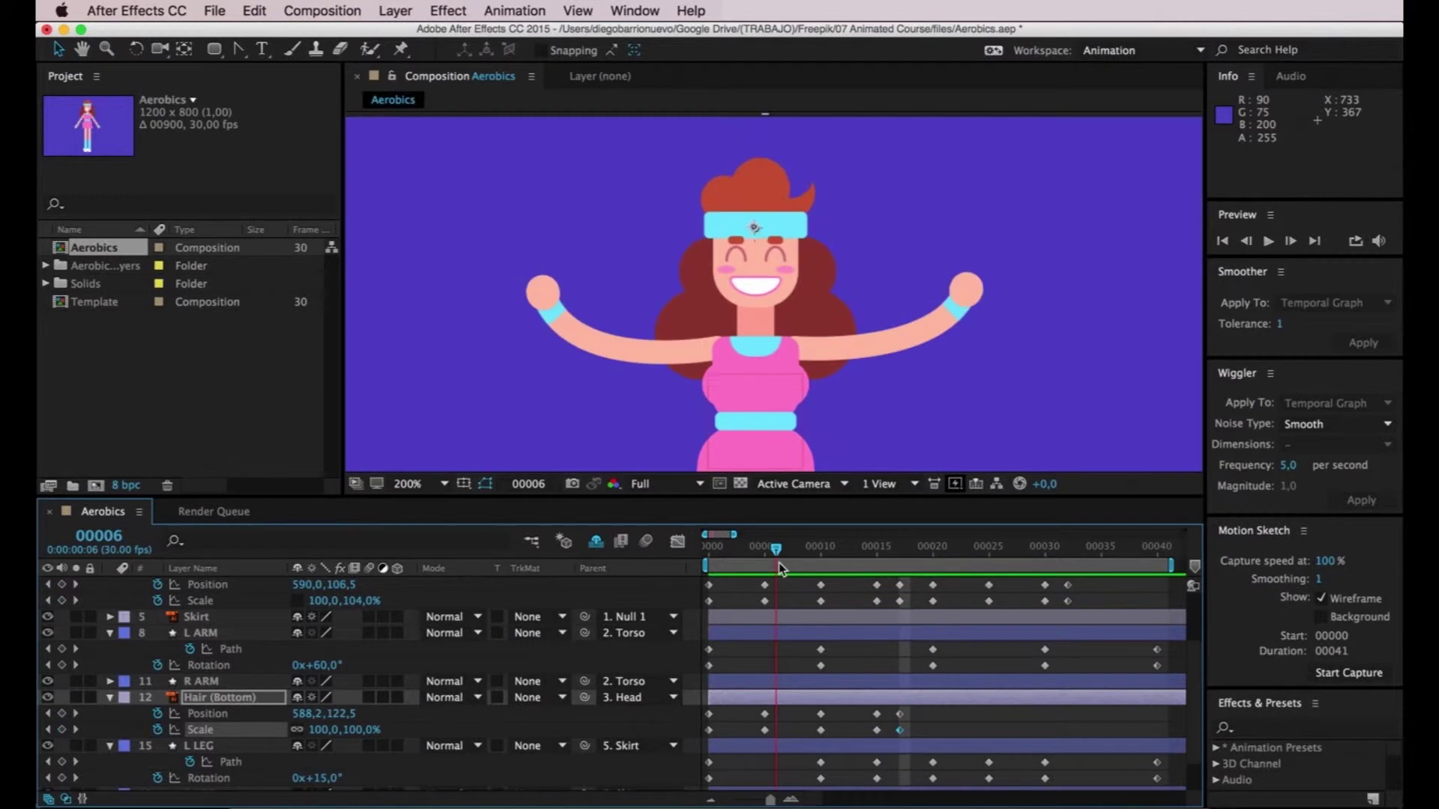
- Return to frame 10 and select the Hair (Bottom) Position keyframe there
{"action": "left_click_drag", "start_coordinate": [903, 541], "coordinate": [766, 564]}
{"action": "left_click", "coordinate": [820, 565]}
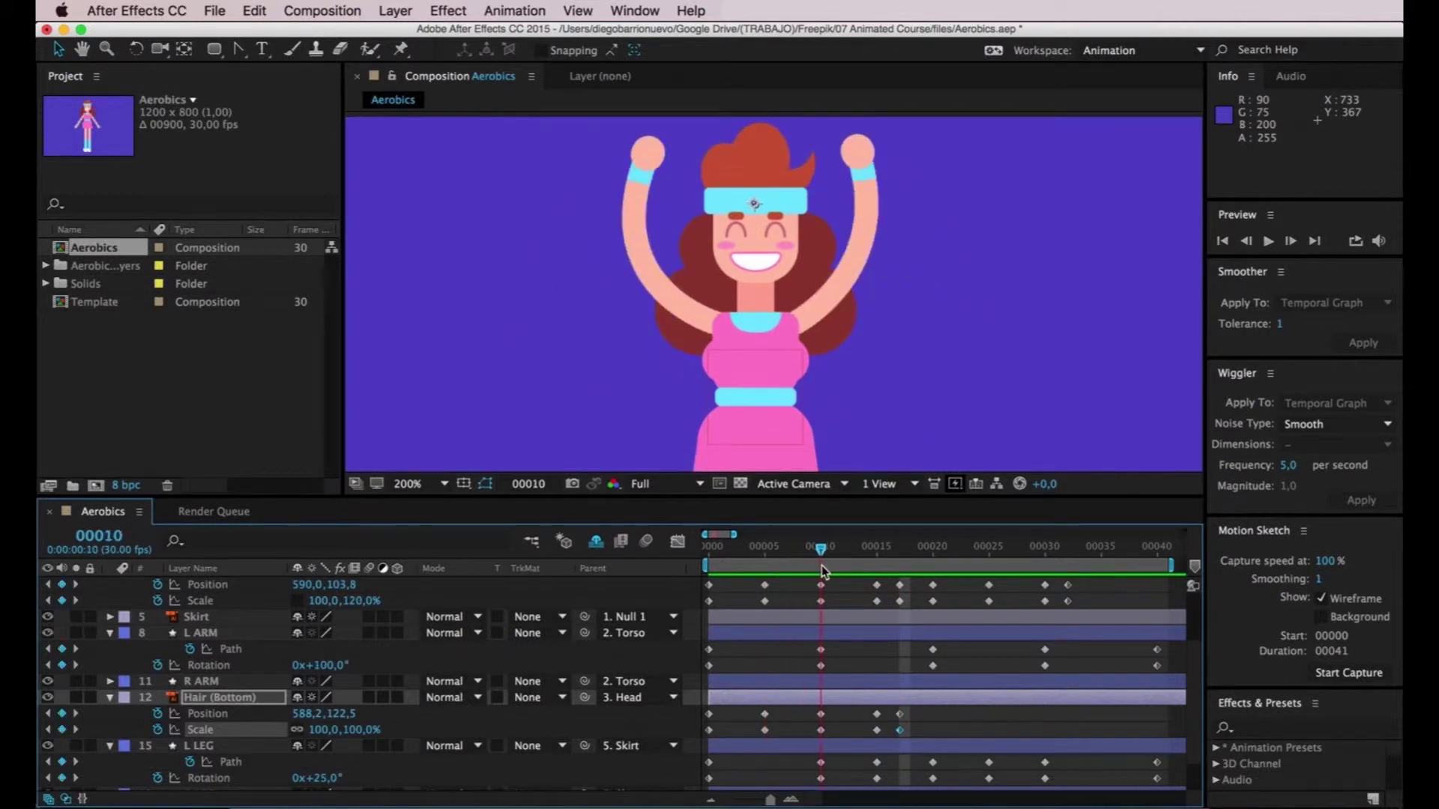
{"action": "left_click", "coordinate": [821, 714]}
{"action": "left_click", "coordinate": [822, 716]}
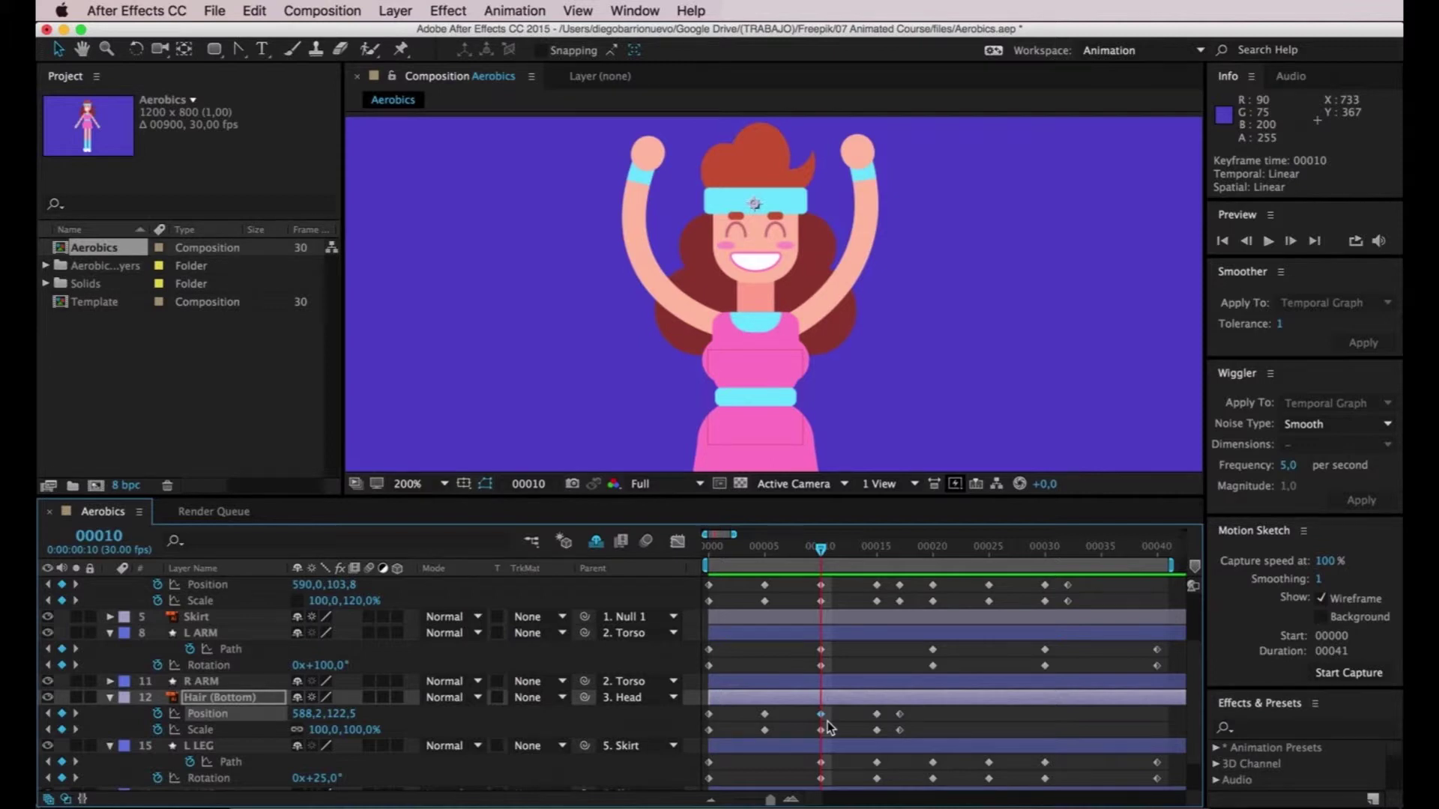
- Raise the frame-10 Hair (Bottom) to 588,2,104,5 and unlink its Scale proportions
{"action": "key", "text": "shift+Up"}
{"action": "key", "text": "Up"}
{"action": "key", "text": "Up"}
{"action": "key", "text": "Up"}
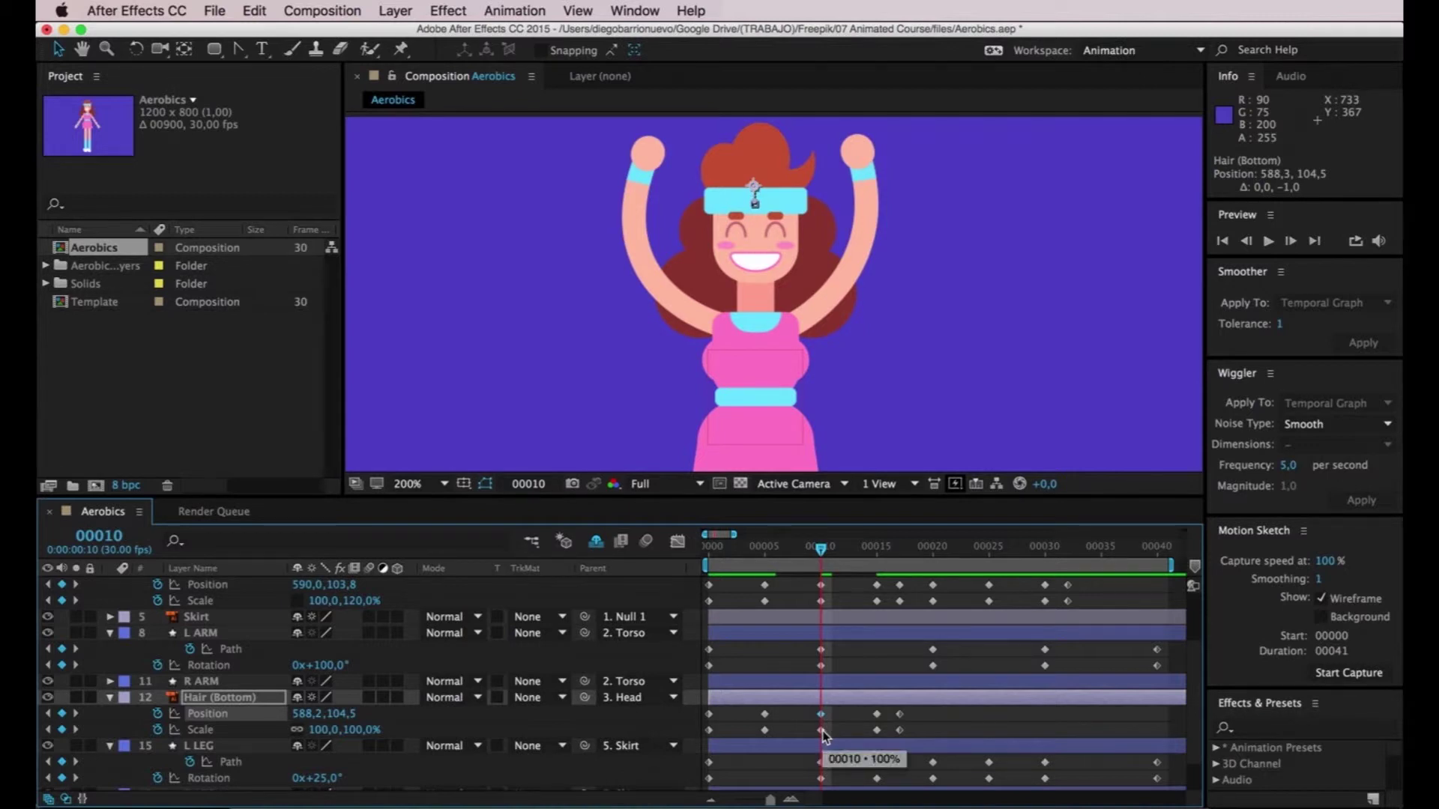
{"action": "left_click", "coordinate": [821, 730]}
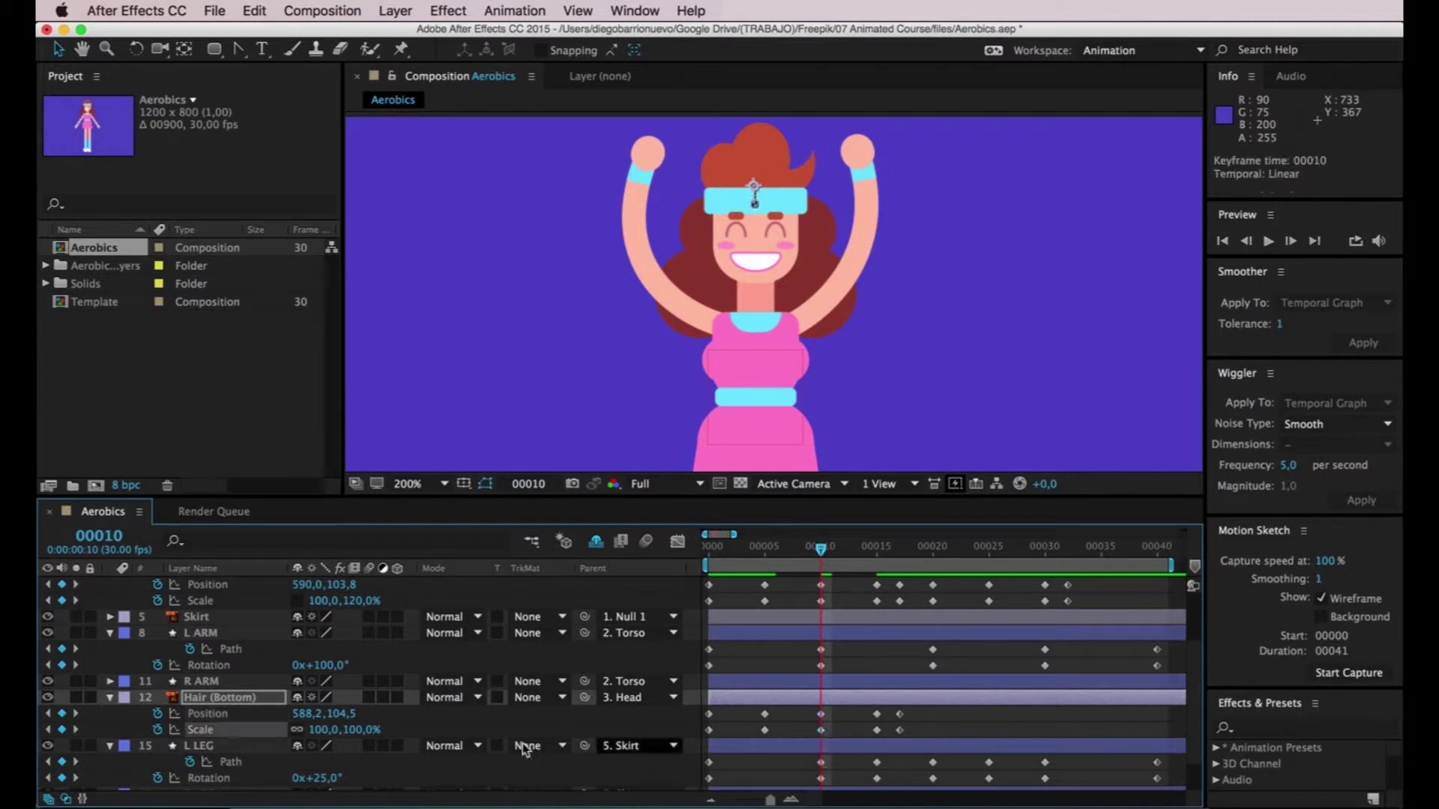
{"action": "left_click", "coordinate": [297, 730]}
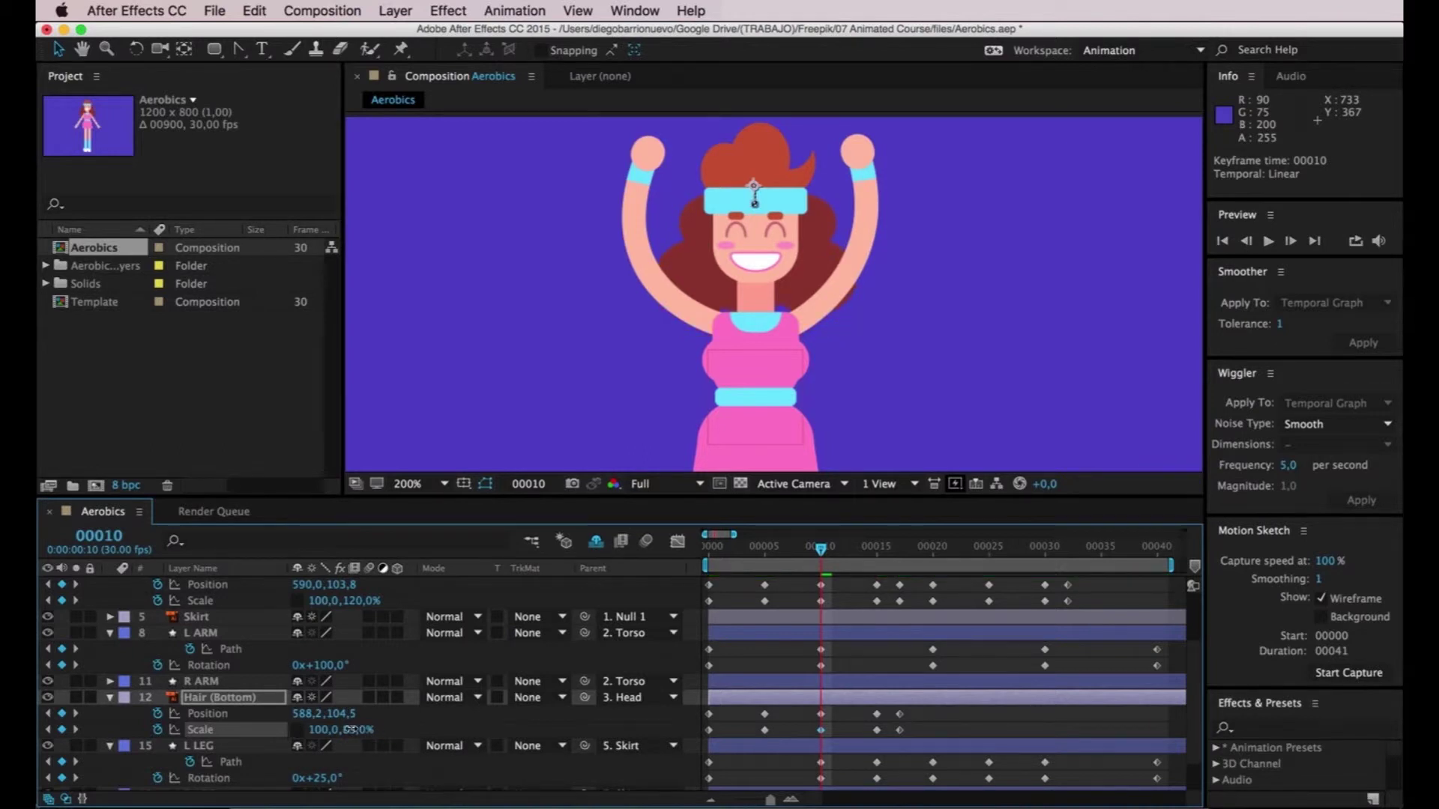
- Squash Hair (Bottom) to Scale 100,0,88,0% at frame 10 and preview the loop
{"action": "mouse_move", "coordinate": [369, 729]}
{"action": "left_mouse_down"}
{"action": "mouse_move", "coordinate": [389, 728]}
{"action": "mouse_move", "coordinate": [369, 724]}
{"action": "left_mouse_up"}
{"action": "left_click_drag", "start_coordinate": [367, 726], "coordinate": [355, 727]}
{"action": "left_click_drag", "start_coordinate": [840, 546], "coordinate": [668, 555]}
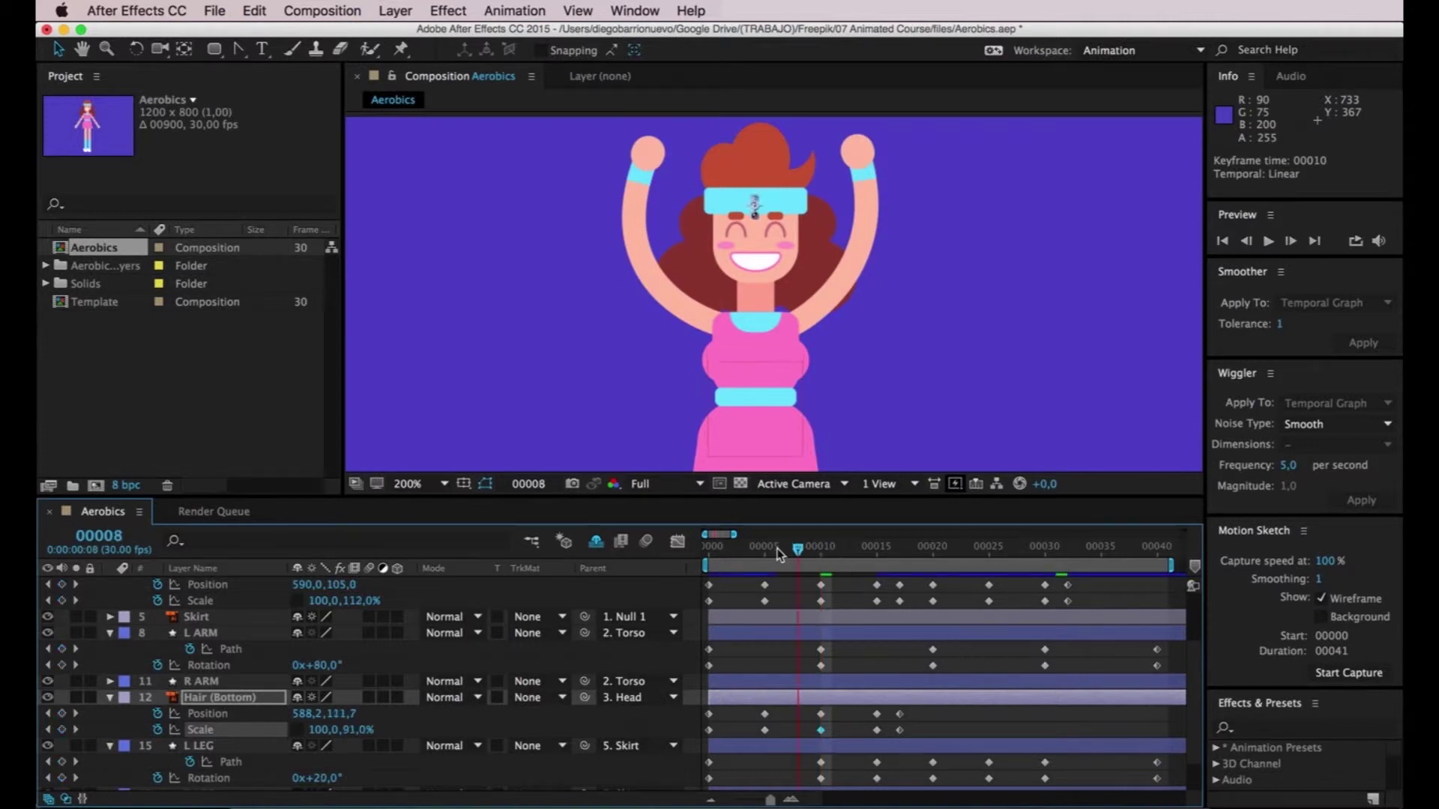
{"action": "key", "text": "space"}
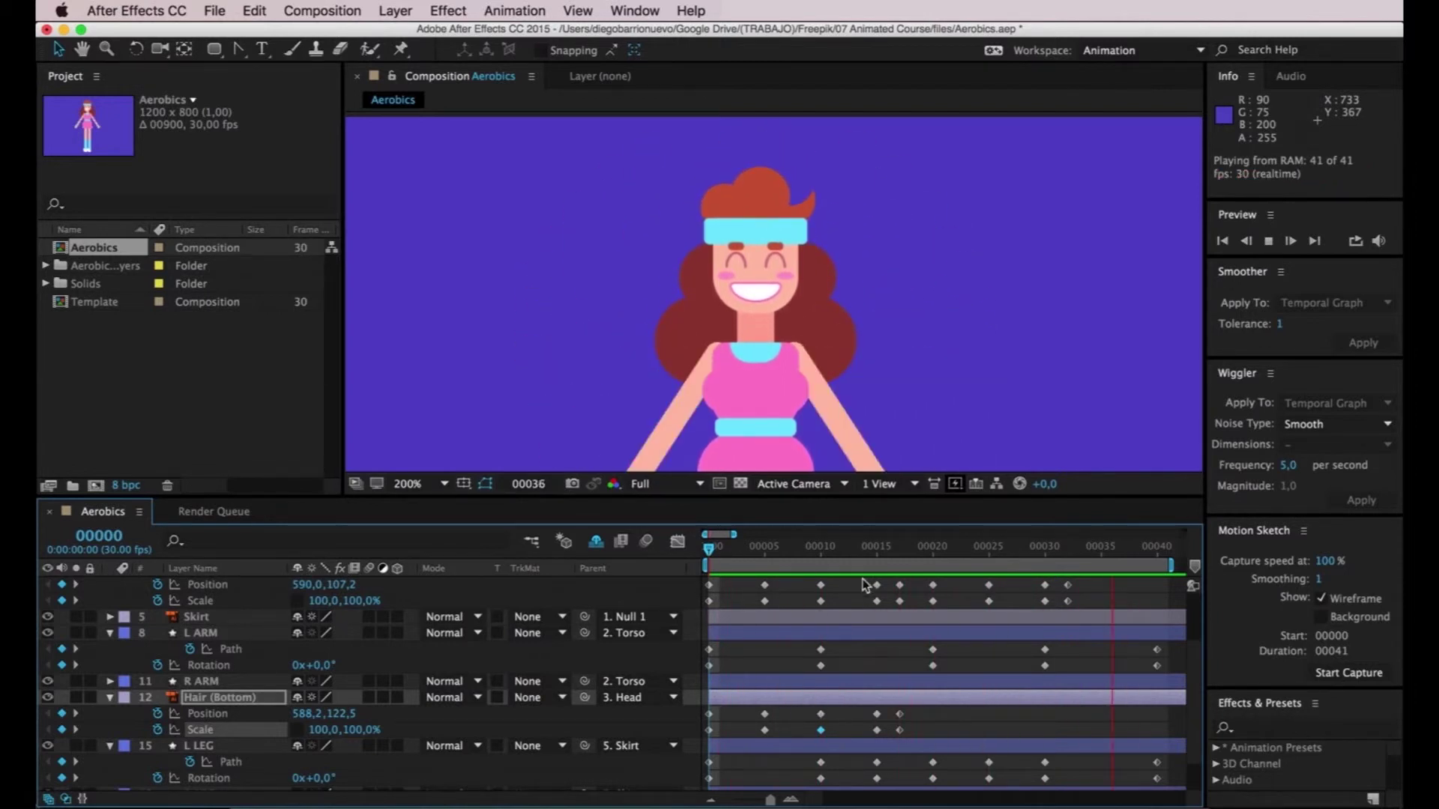
- At frame 15, nudge Hair (Bottom) down and stretch its Scale to 100,0,115,0%
{"action": "left_click", "coordinate": [830, 549]}
{"action": "left_click_drag", "start_coordinate": [830, 549], "coordinate": [878, 556]}
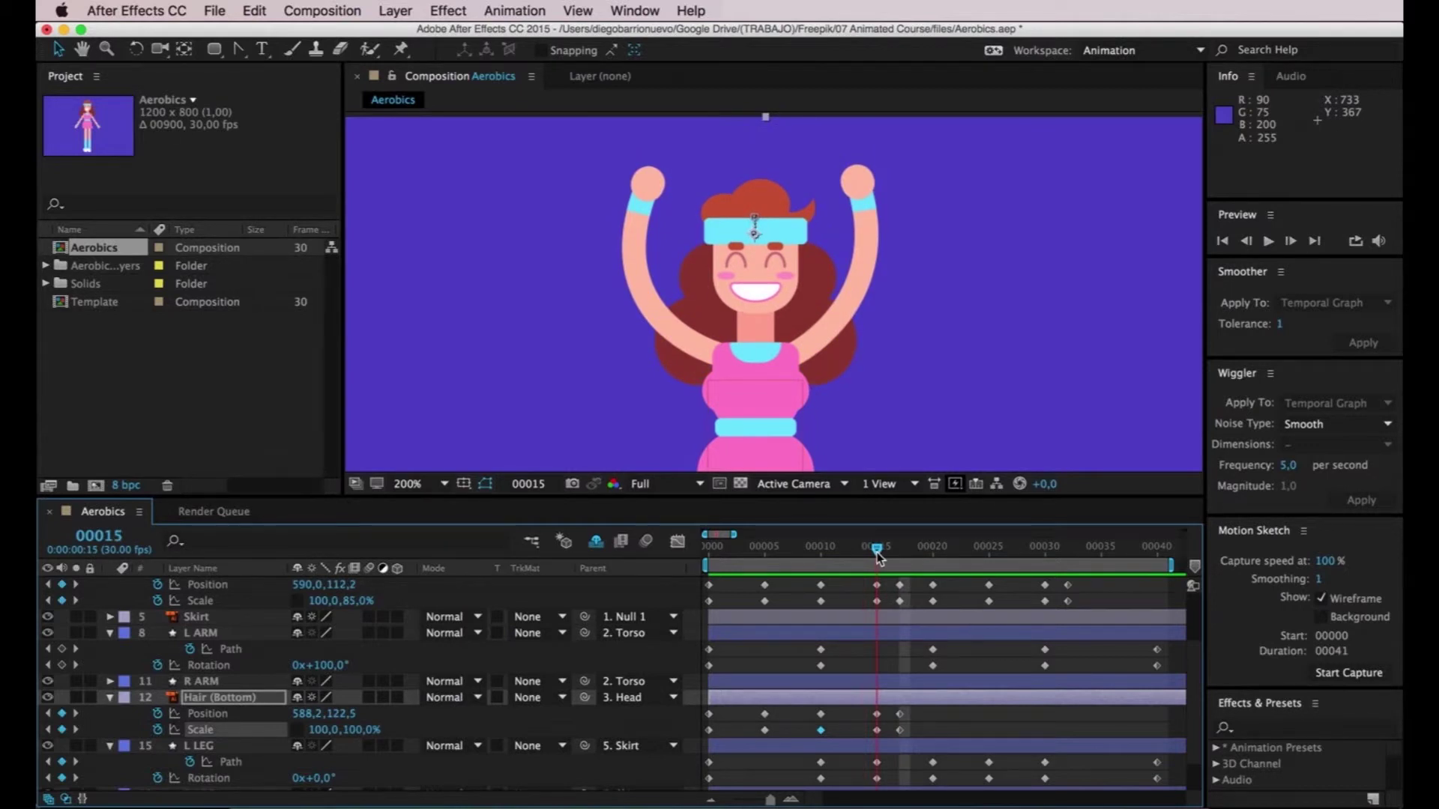
{"action": "left_click", "coordinate": [877, 715]}
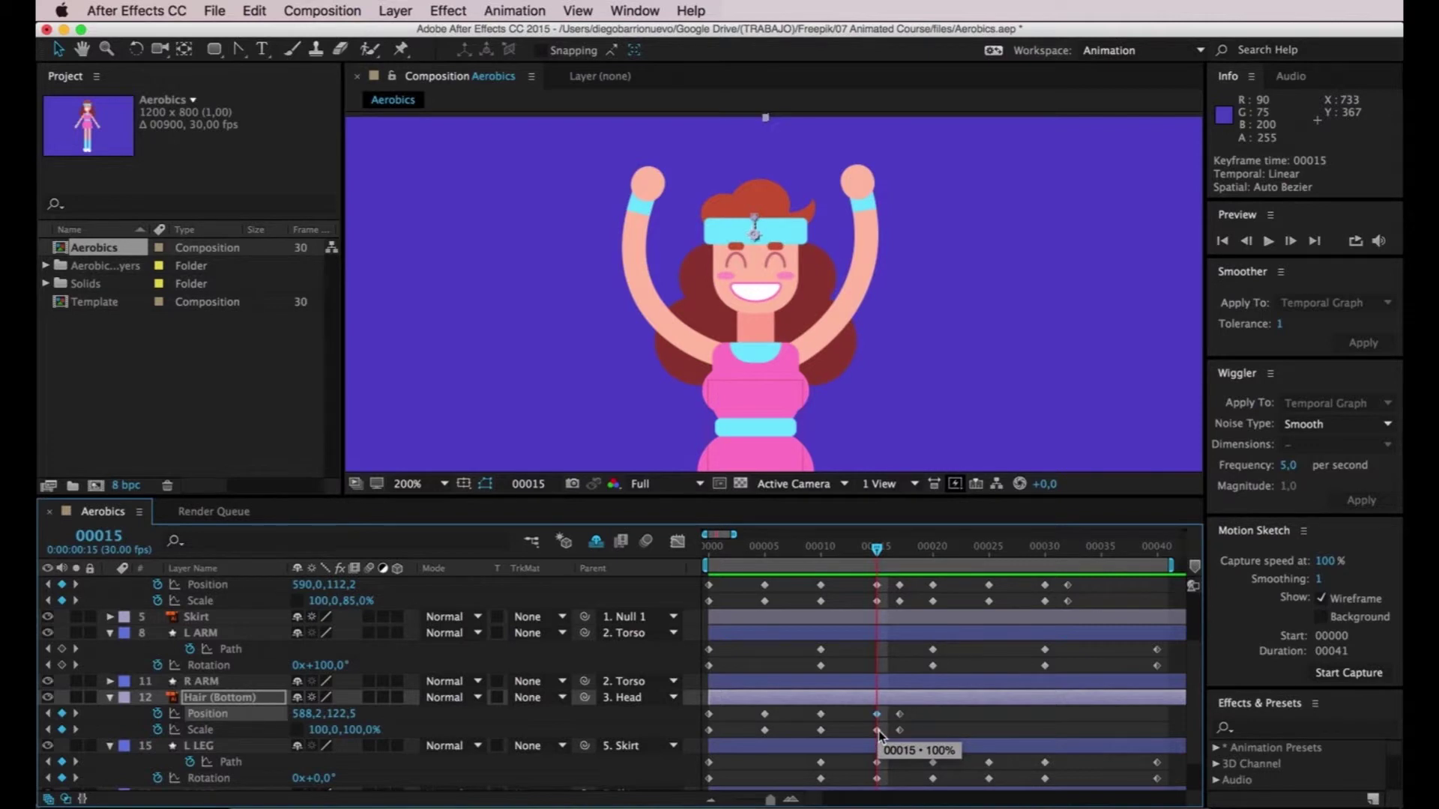
{"action": "key", "text": "Down"}
{"action": "key", "text": "Down"}
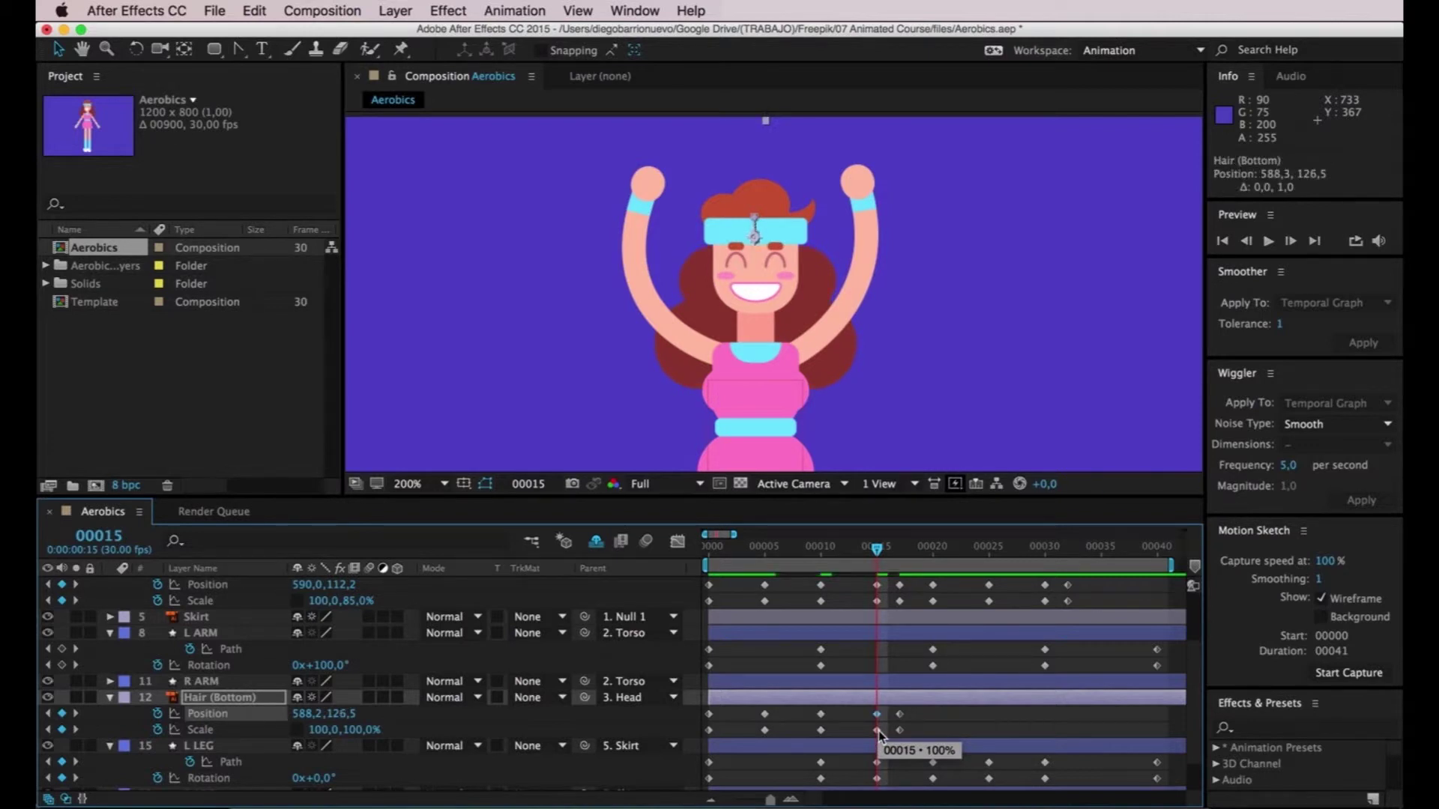
{"action": "left_click", "coordinate": [877, 731]}
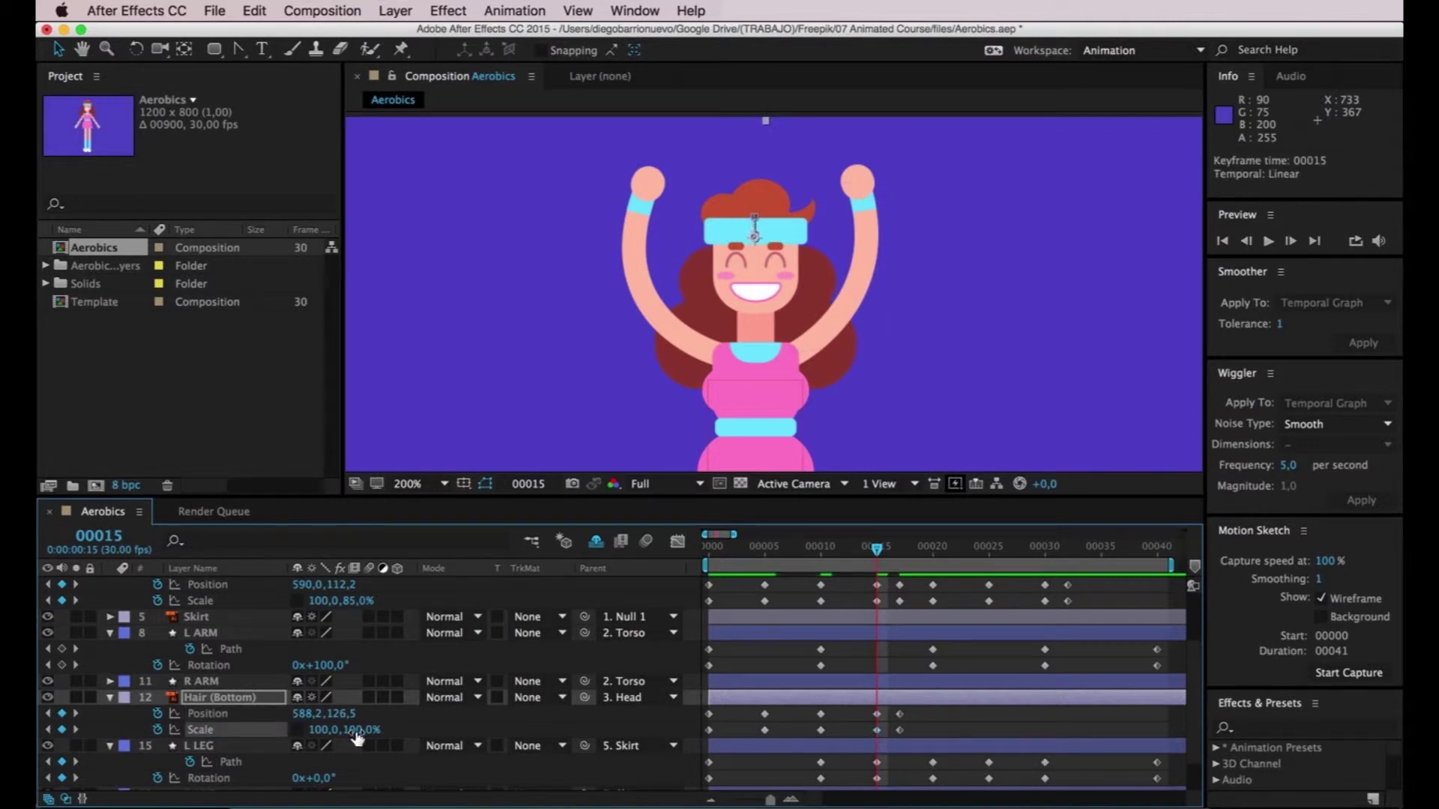
{"action": "left_click_drag", "start_coordinate": [357, 738], "coordinate": [371, 735]}
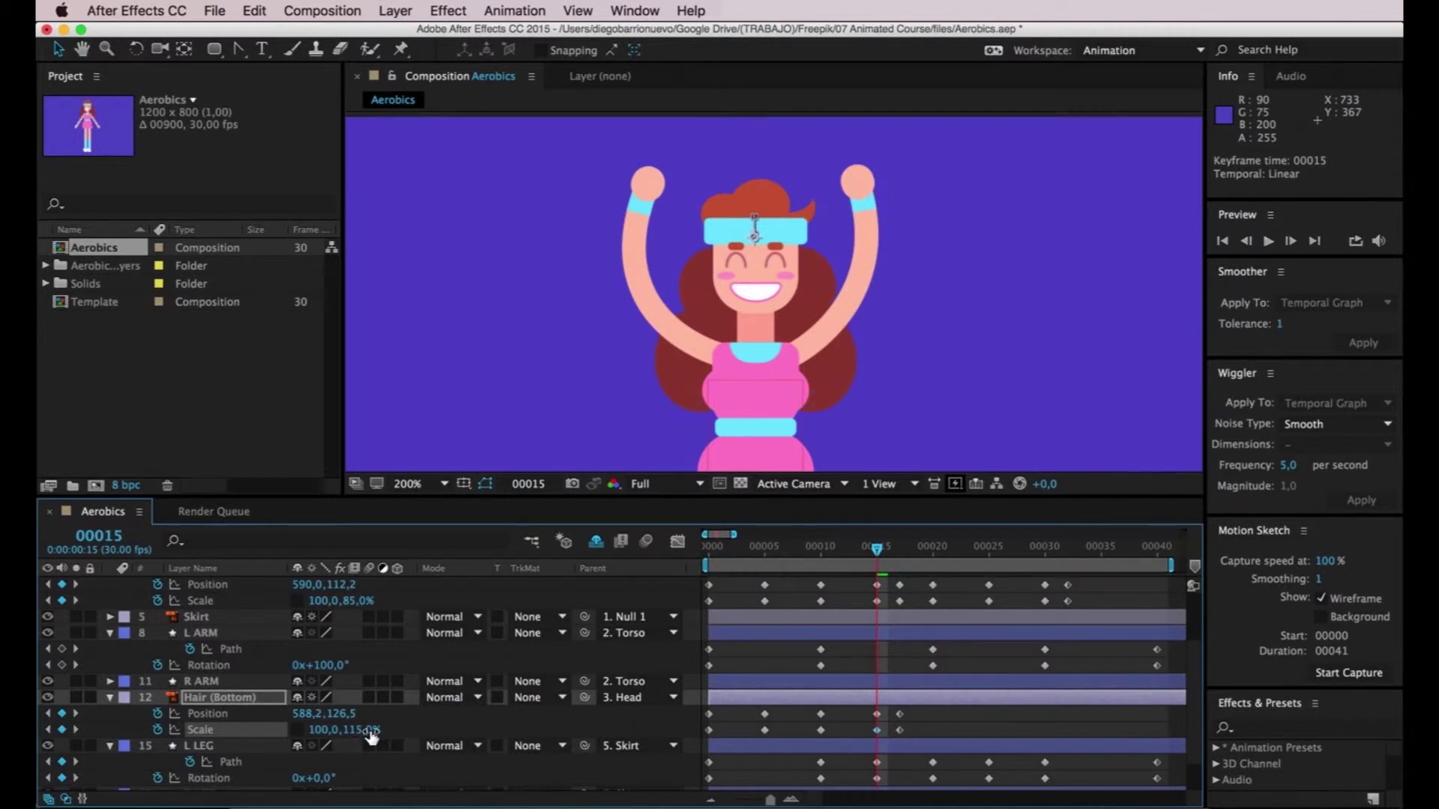
- Fine-tune the frame-15 Hair (Bottom) Position to 588,2,123,5 and preview the loop
{"action": "left_click", "coordinate": [876, 714]}
{"action": "key", "text": "Up"}
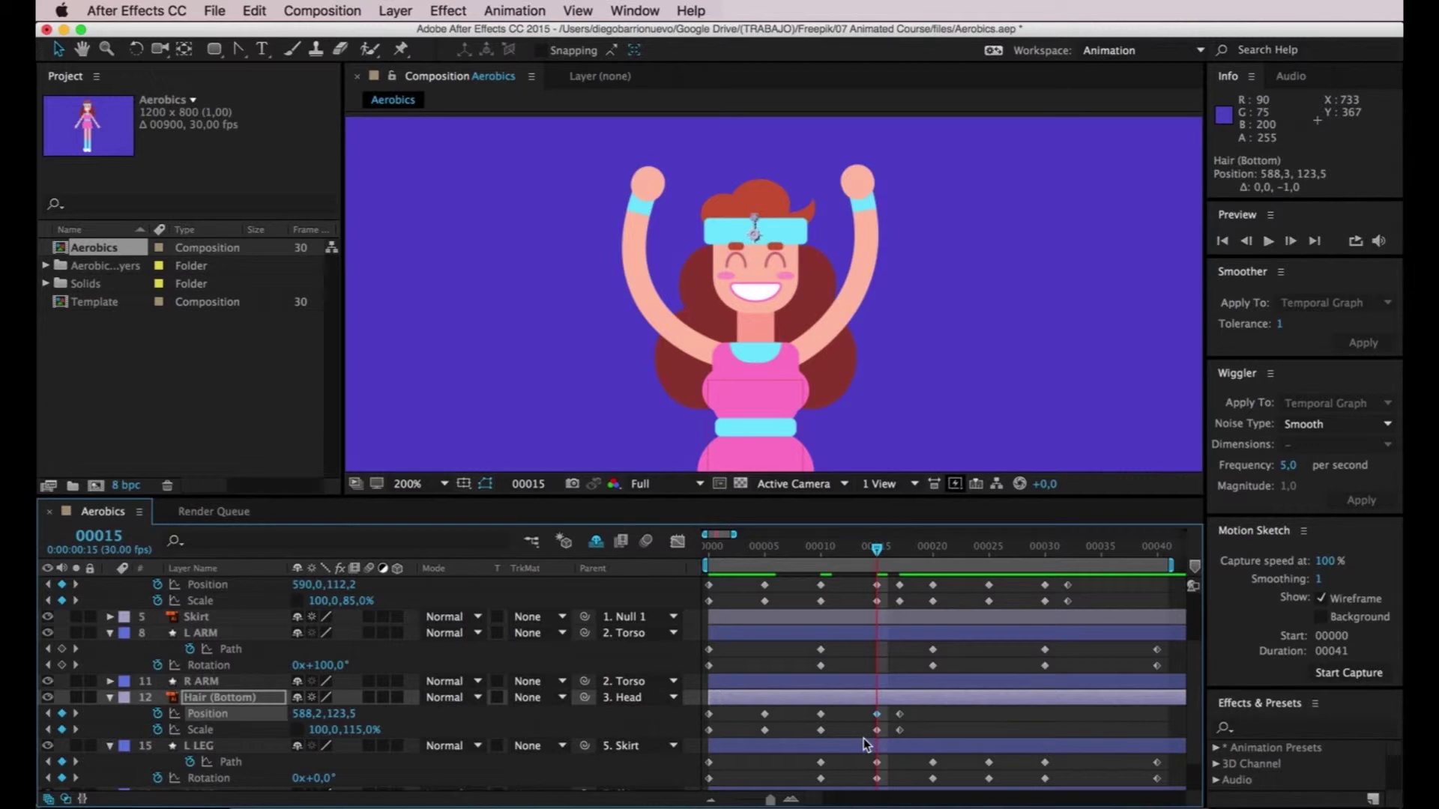
{"action": "key", "text": "Down"}
{"action": "scroll", "coordinate": [674, 234], "scroll_direction": "up", "scroll_amount": 2}
{"action": "scroll", "coordinate": [667, 218], "scroll_direction": "up", "scroll_amount": 2}
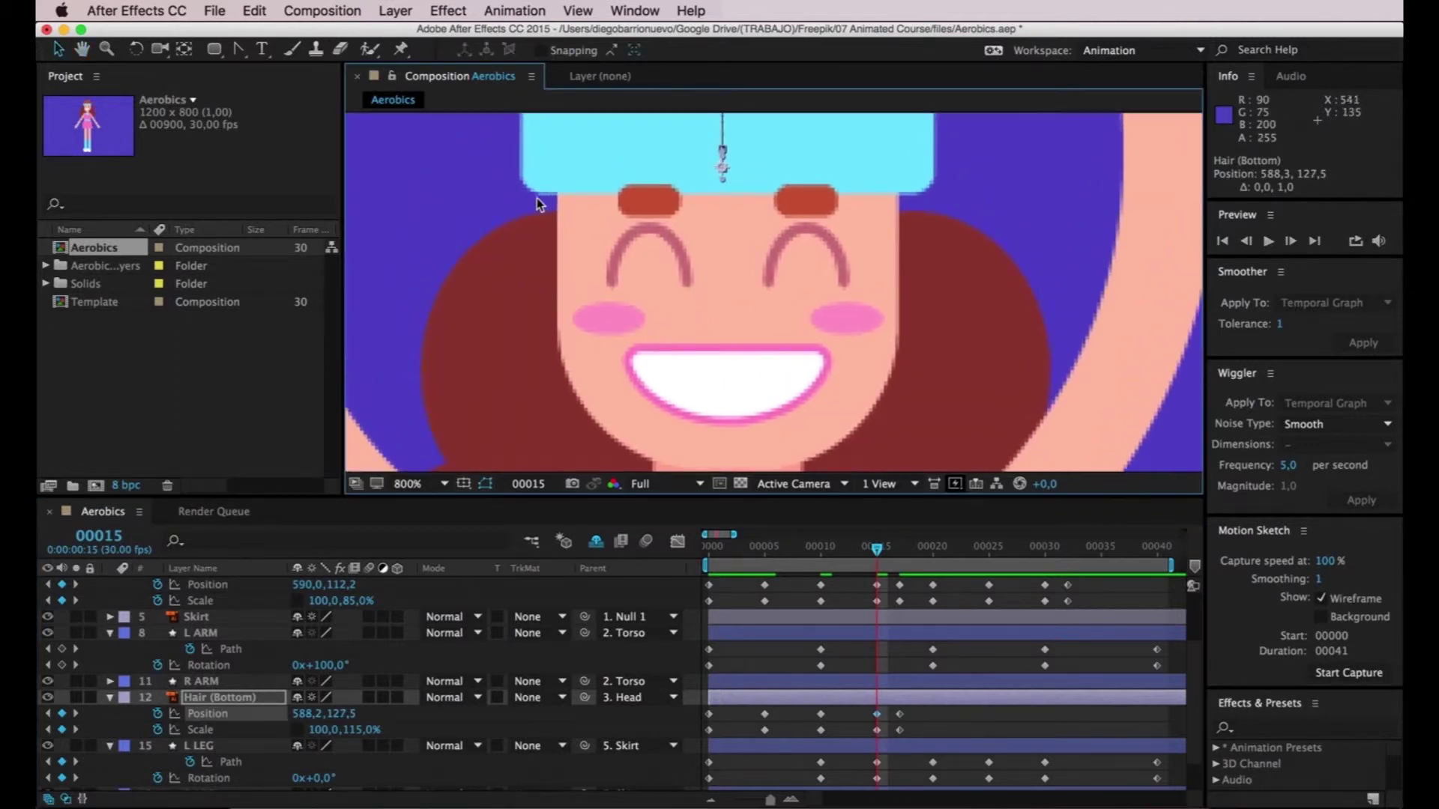
{"action": "scroll", "coordinate": [529, 206], "scroll_direction": "down", "scroll_amount": 1}
{"action": "key", "text": "Up"}
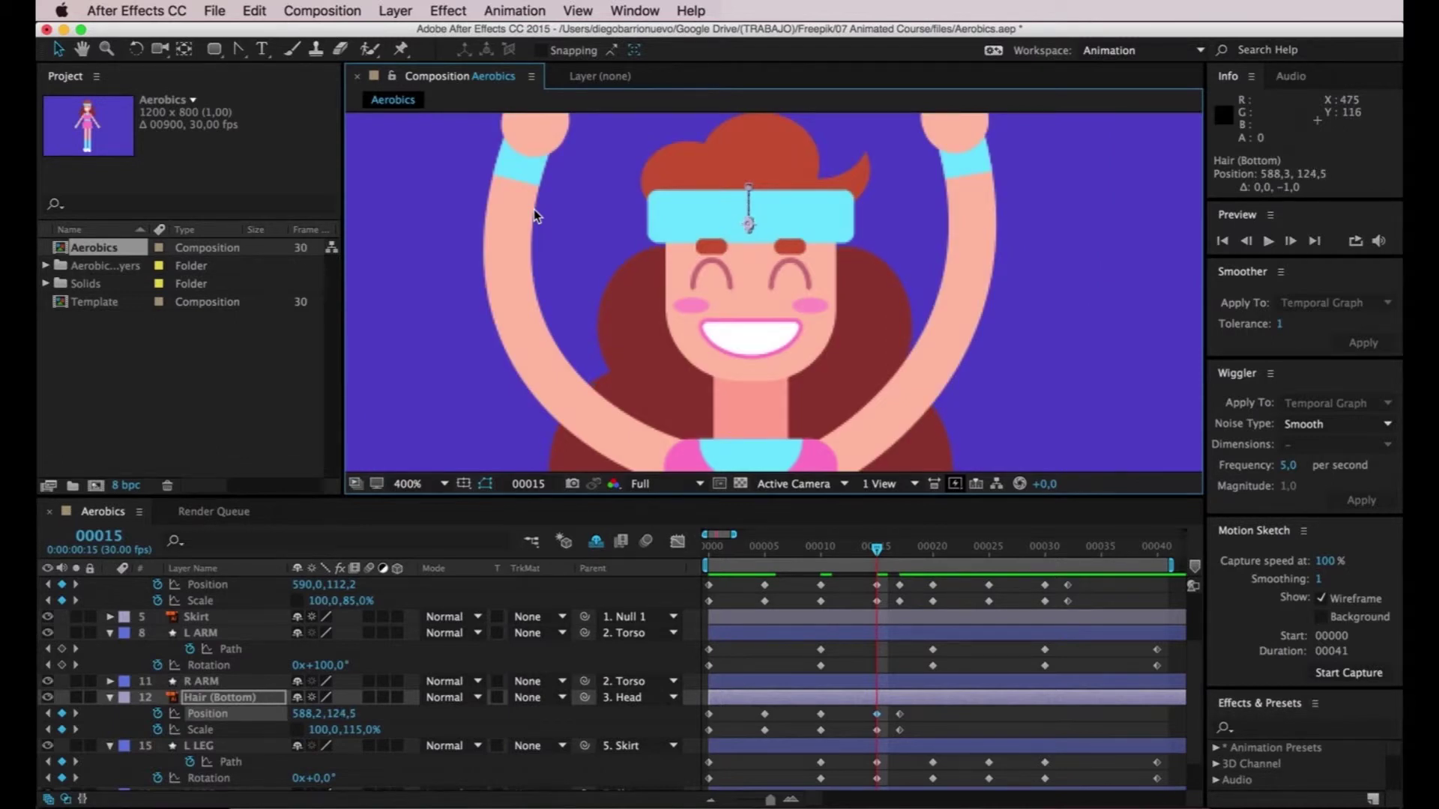
{"action": "key", "text": "Up"}
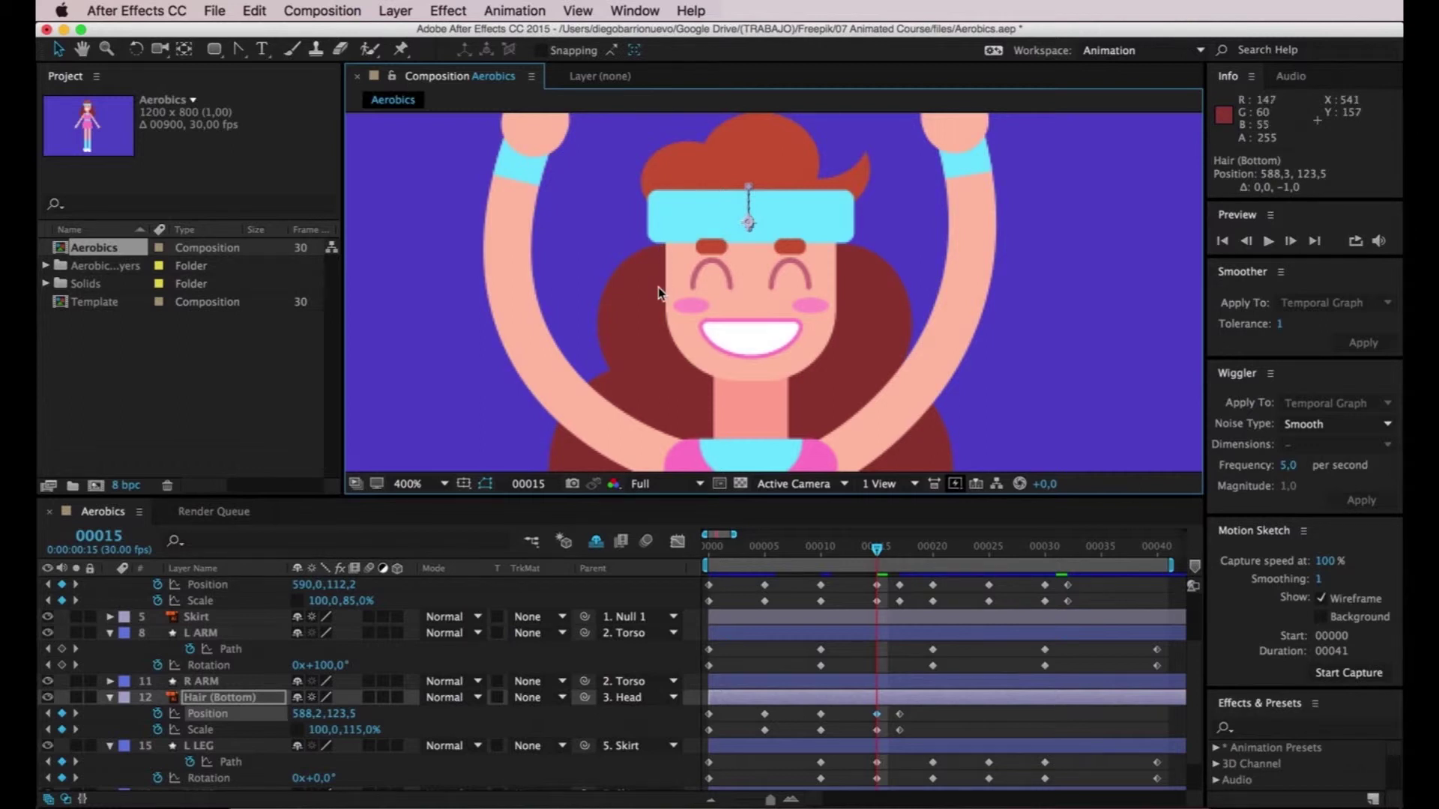
{"action": "scroll", "coordinate": [657, 287], "scroll_direction": "down", "scroll_amount": 1}
{"action": "left_click_drag", "start_coordinate": [876, 549], "coordinate": [843, 550]}
{"action": "key", "text": "space"}
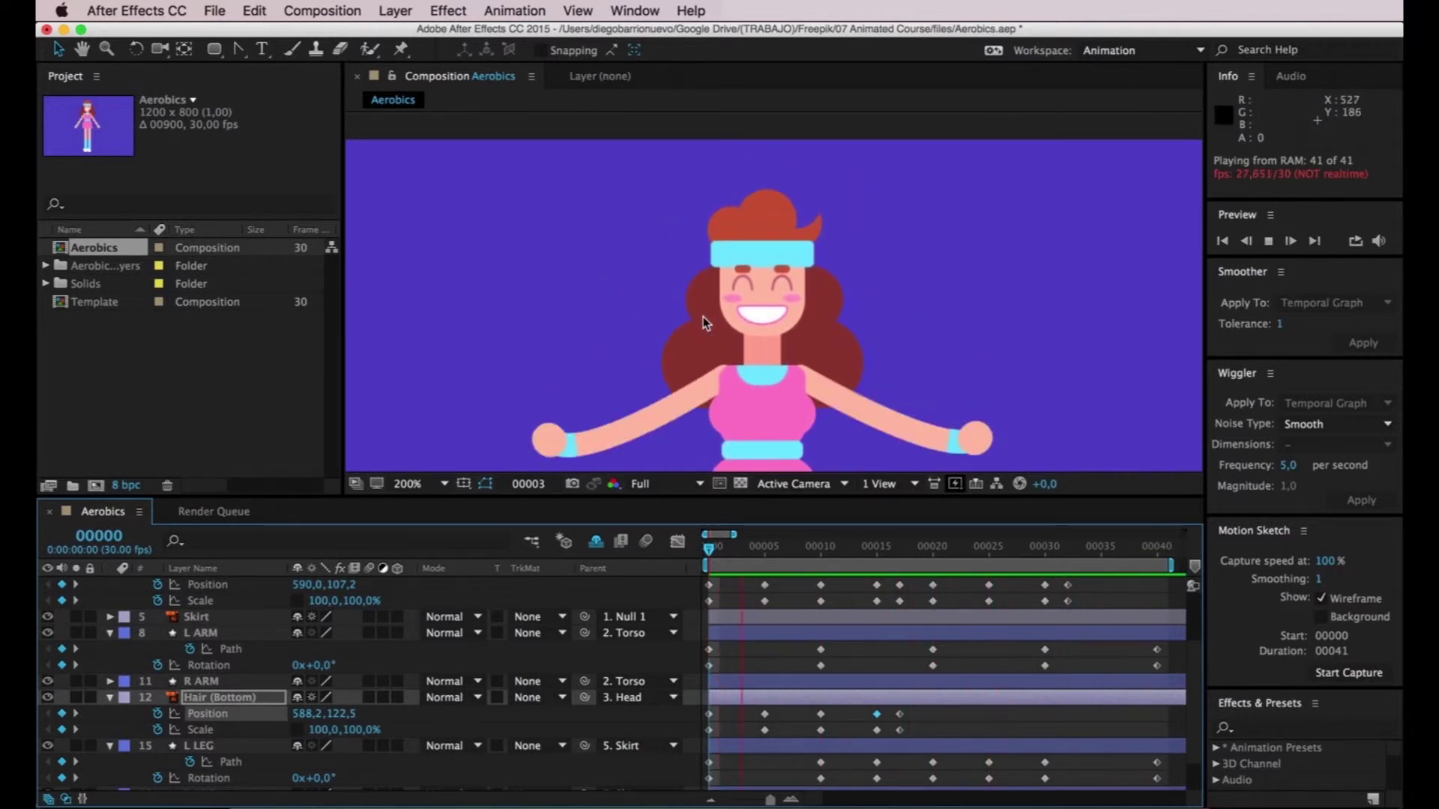
- Set the Hair (Bottom) Scale height to 120% at frame 15 and preview
{"action": "left_click", "coordinate": [807, 542]}
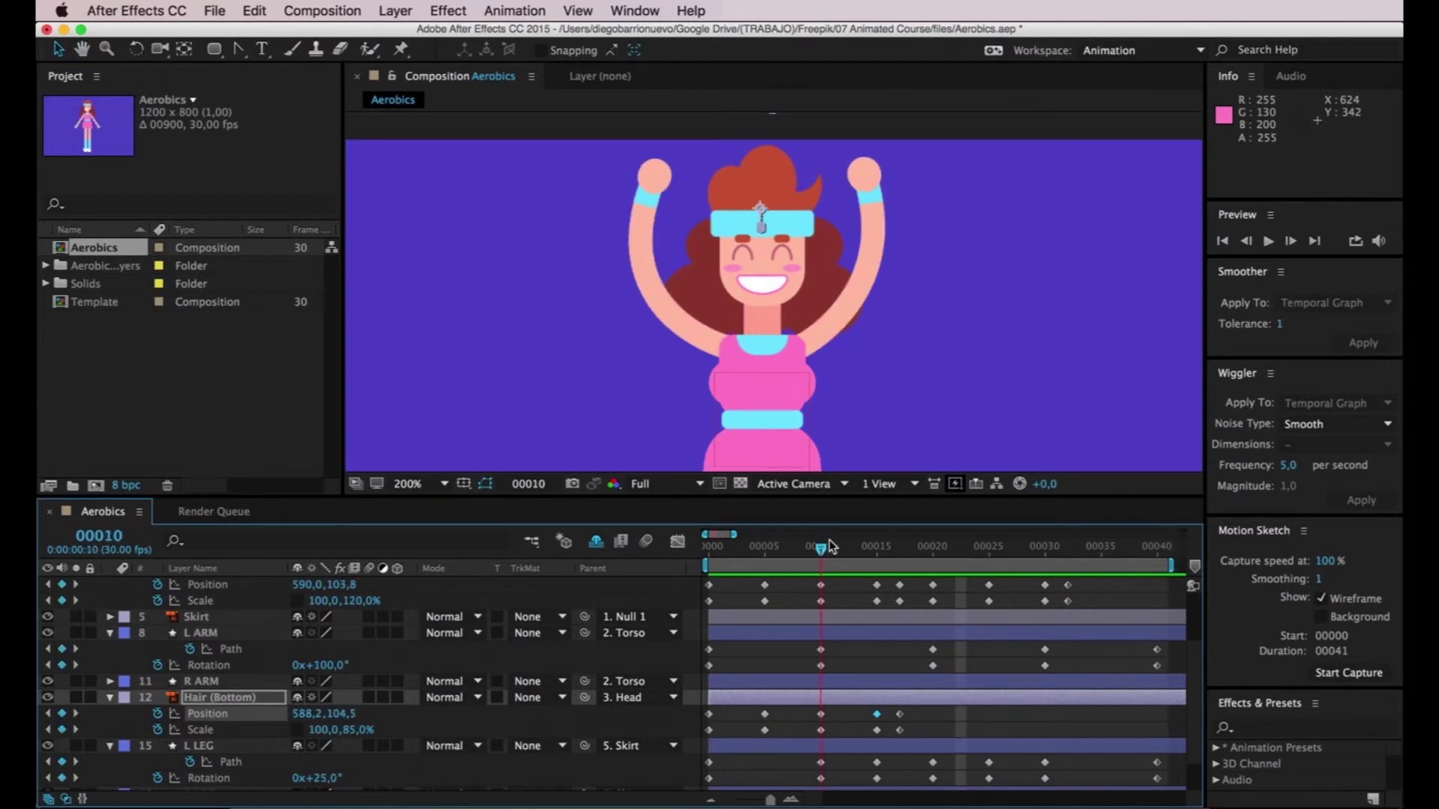
{"action": "left_click_drag", "start_coordinate": [807, 542], "coordinate": [877, 546]}
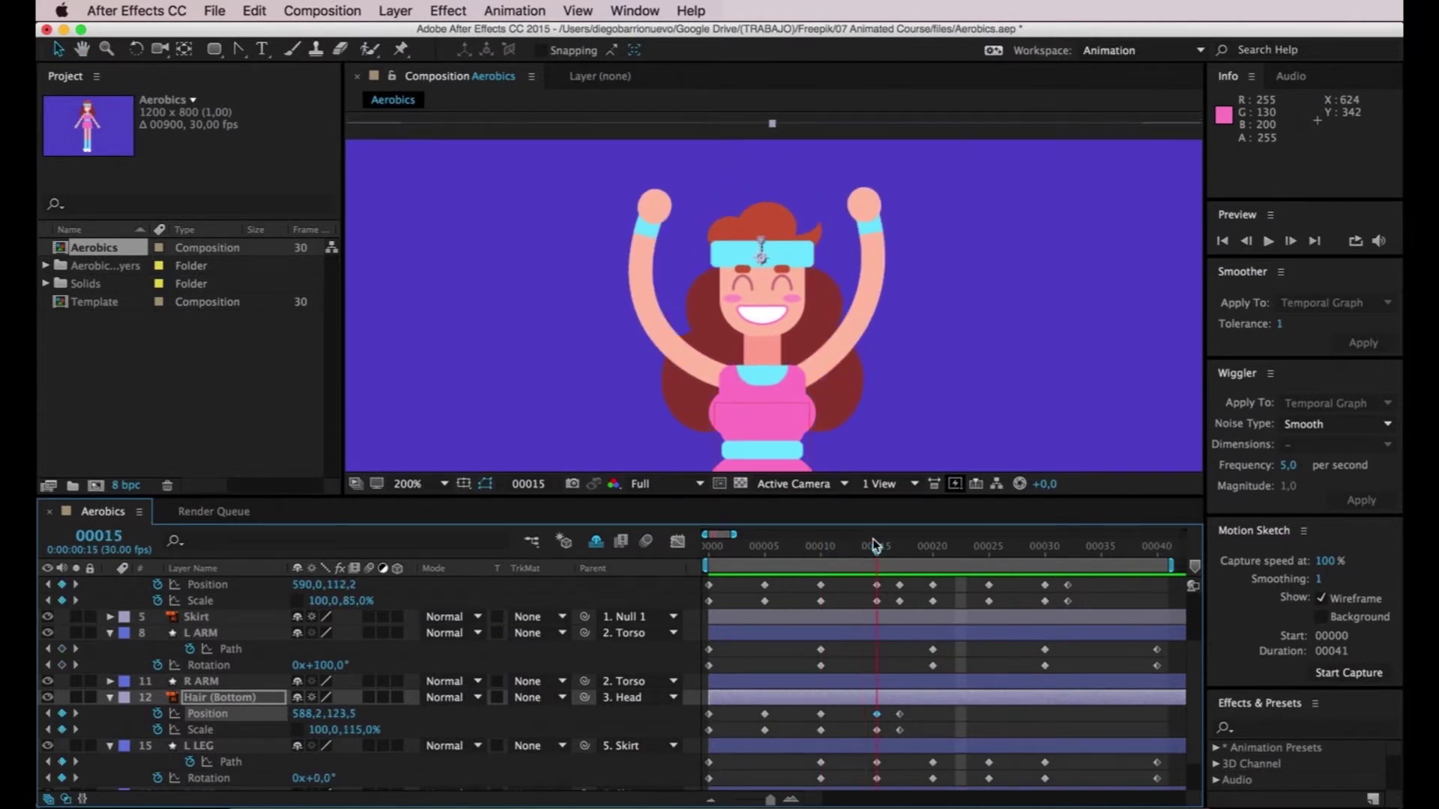
{"action": "left_click", "coordinate": [878, 730]}
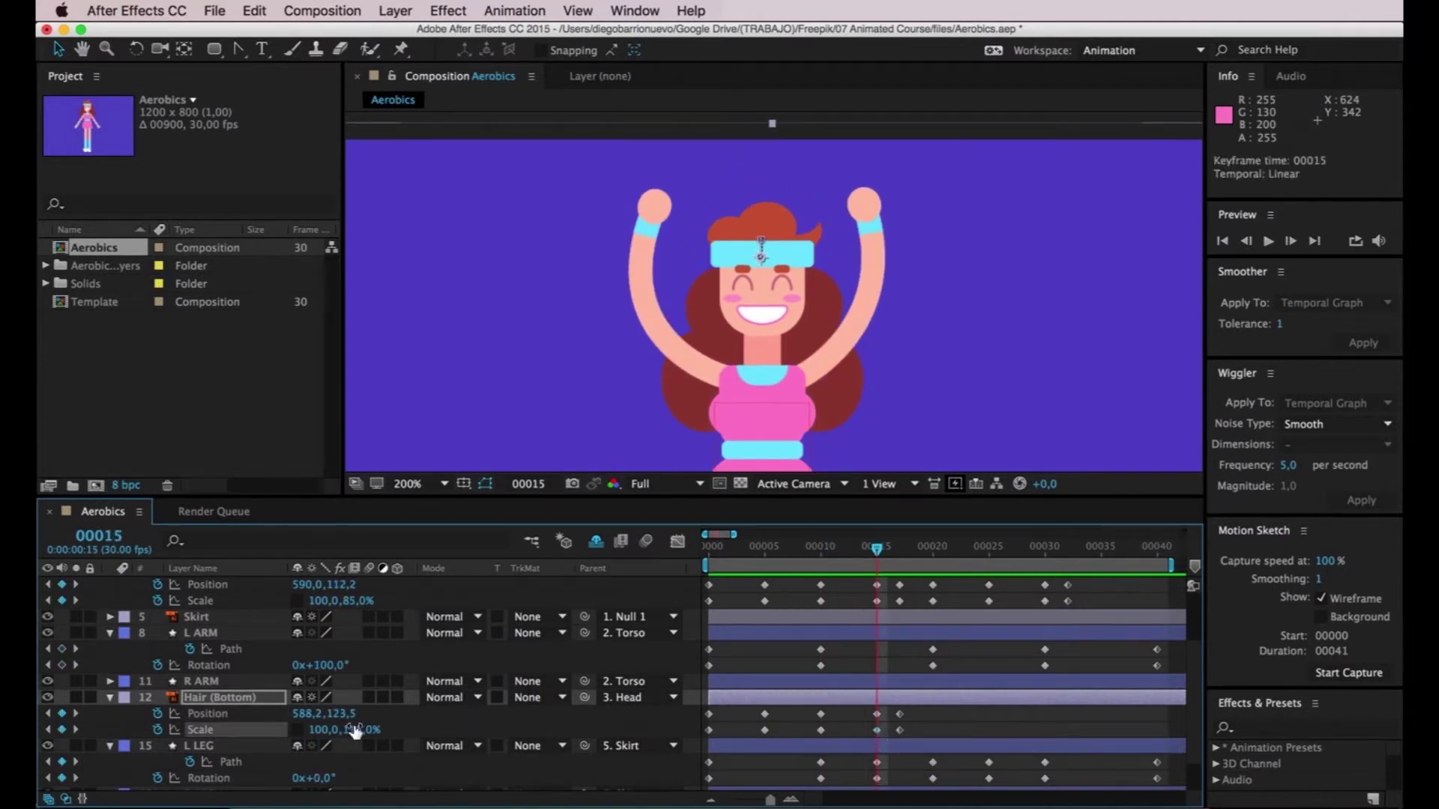
{"action": "type", "text": "120"}
{"action": "key", "text": "Return"}
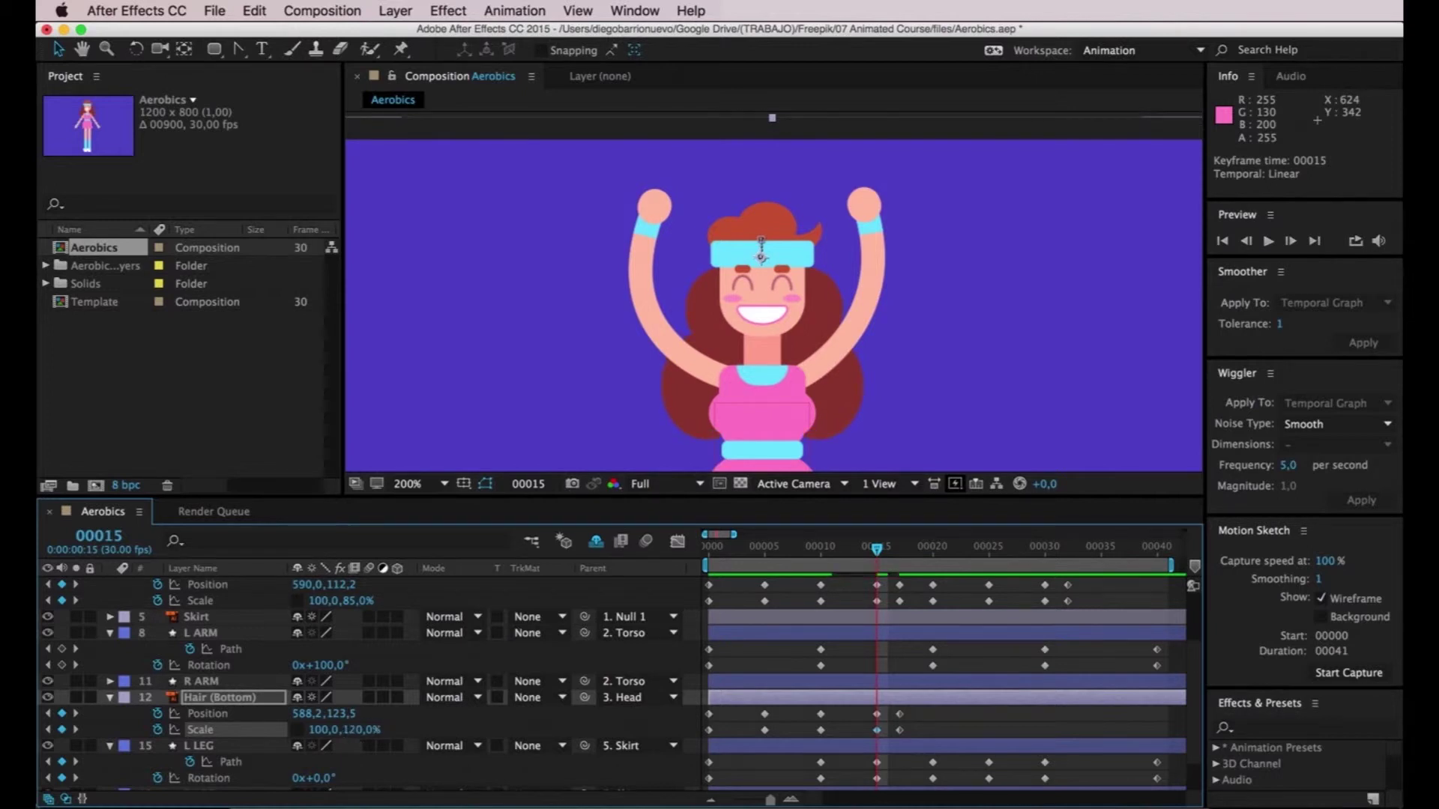
{"action": "key", "text": "space"}
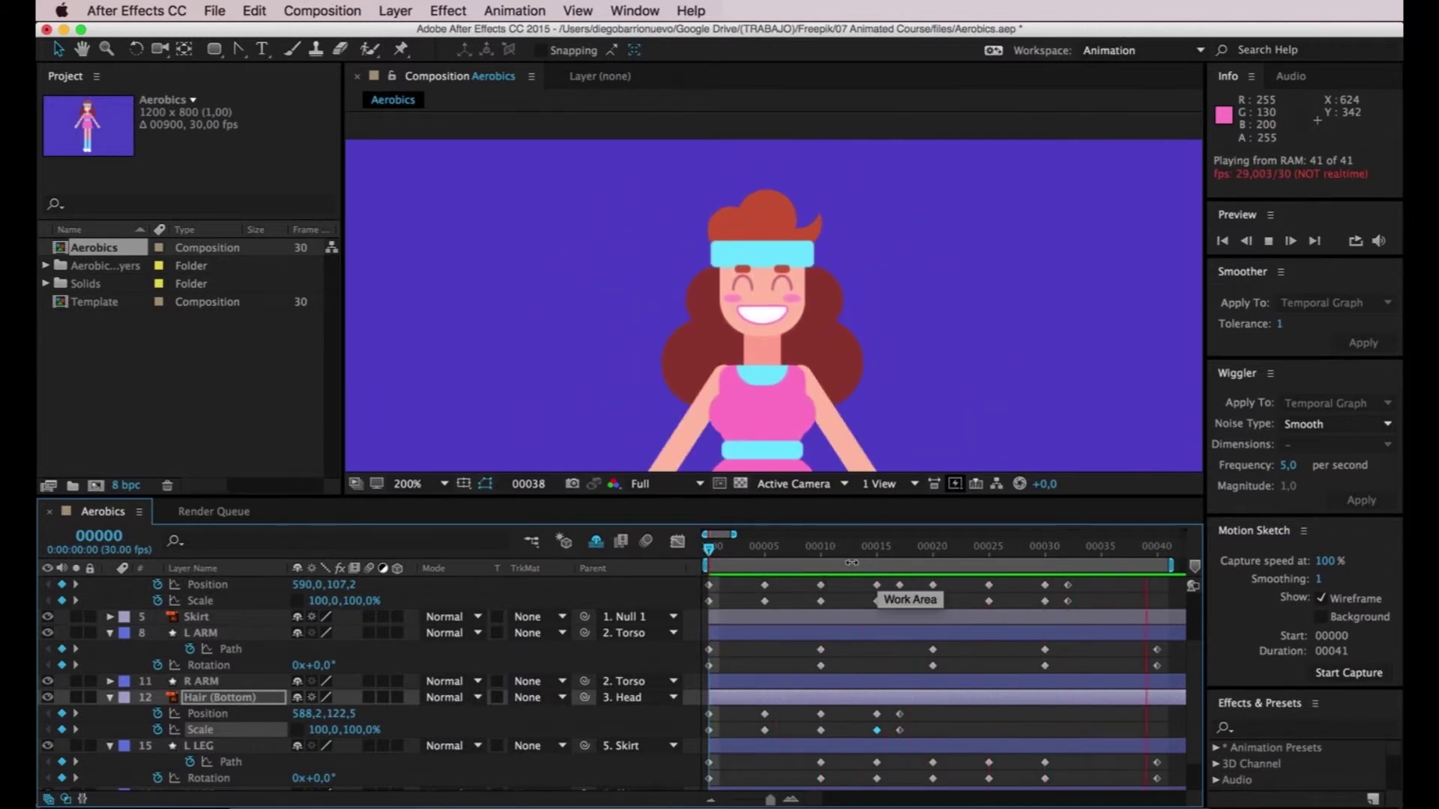
- Set the Hair (Bottom) Scale height to 80% at frame 10 and preview
{"action": "left_click_drag", "start_coordinate": [842, 545], "coordinate": [822, 549]}
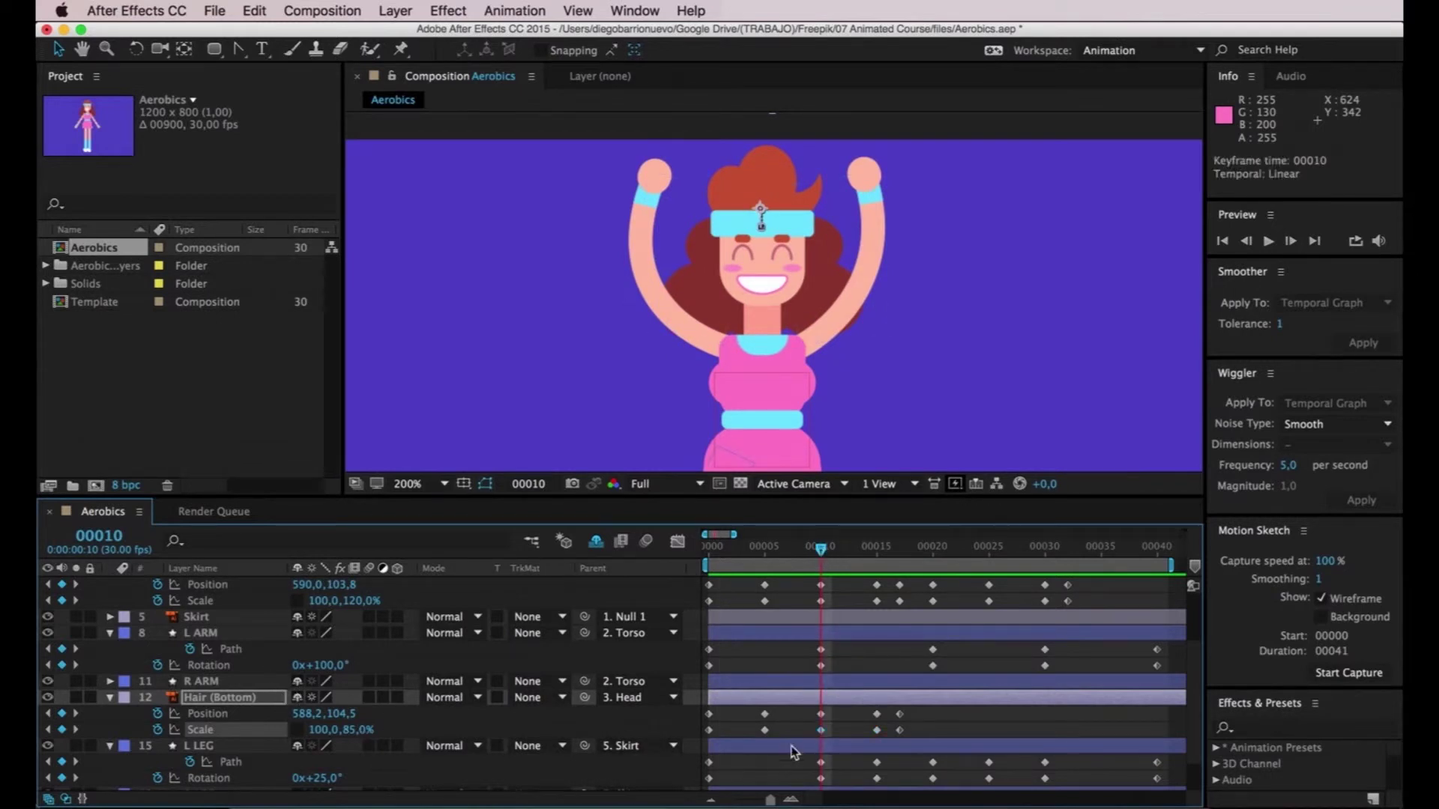
{"action": "type", "text": "80"}
{"action": "key", "text": "Return"}
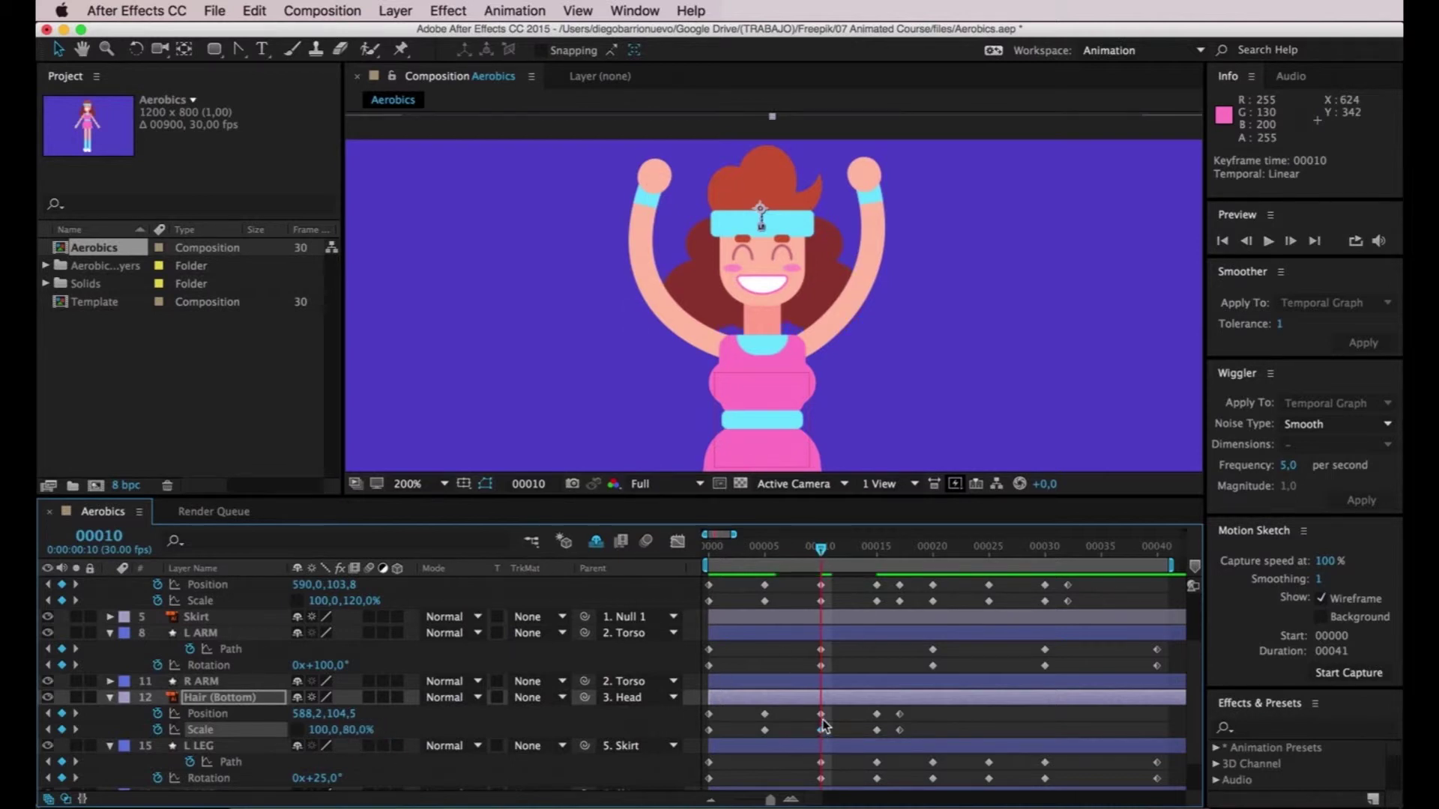
{"action": "left_click", "coordinate": [821, 715]}
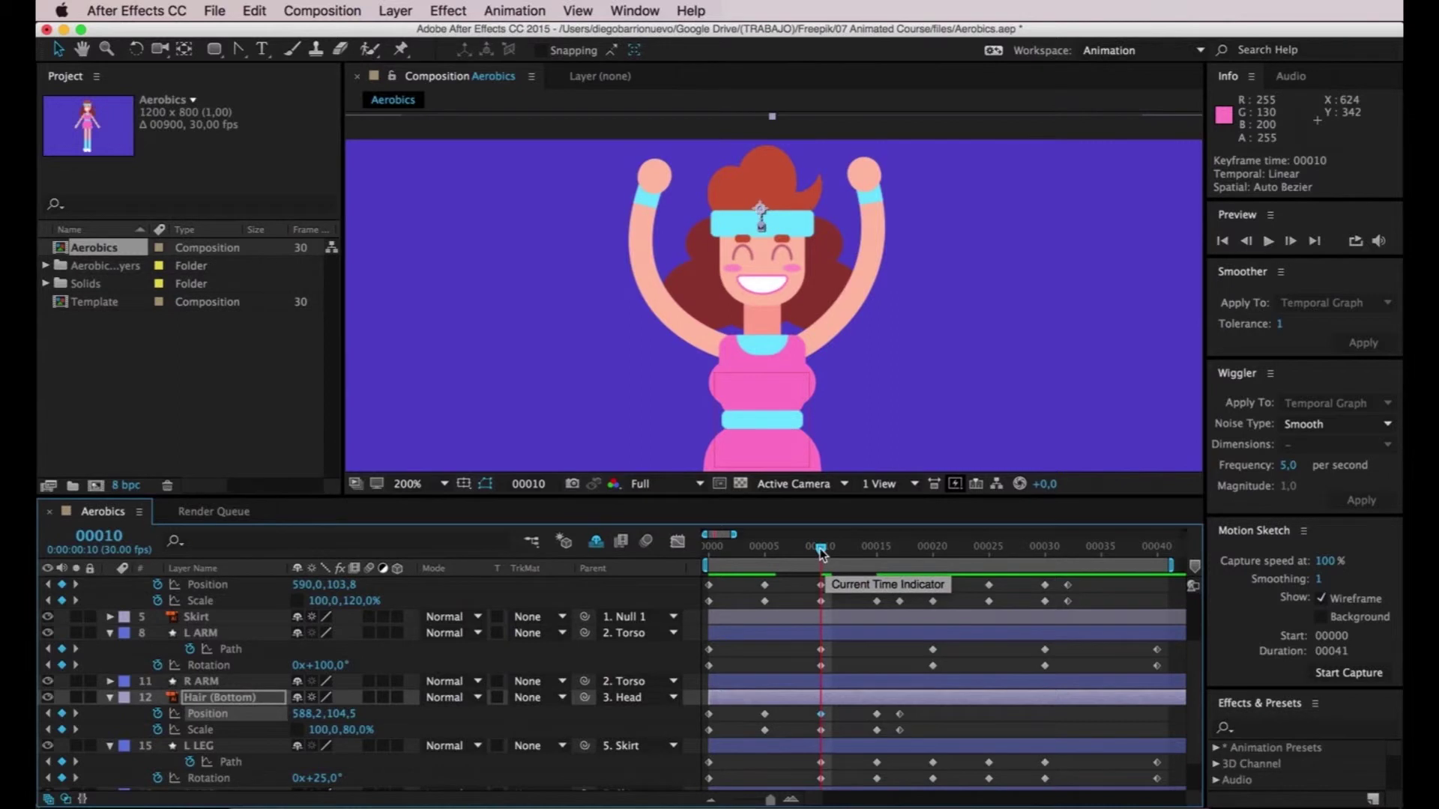
{"action": "key", "text": "space"}
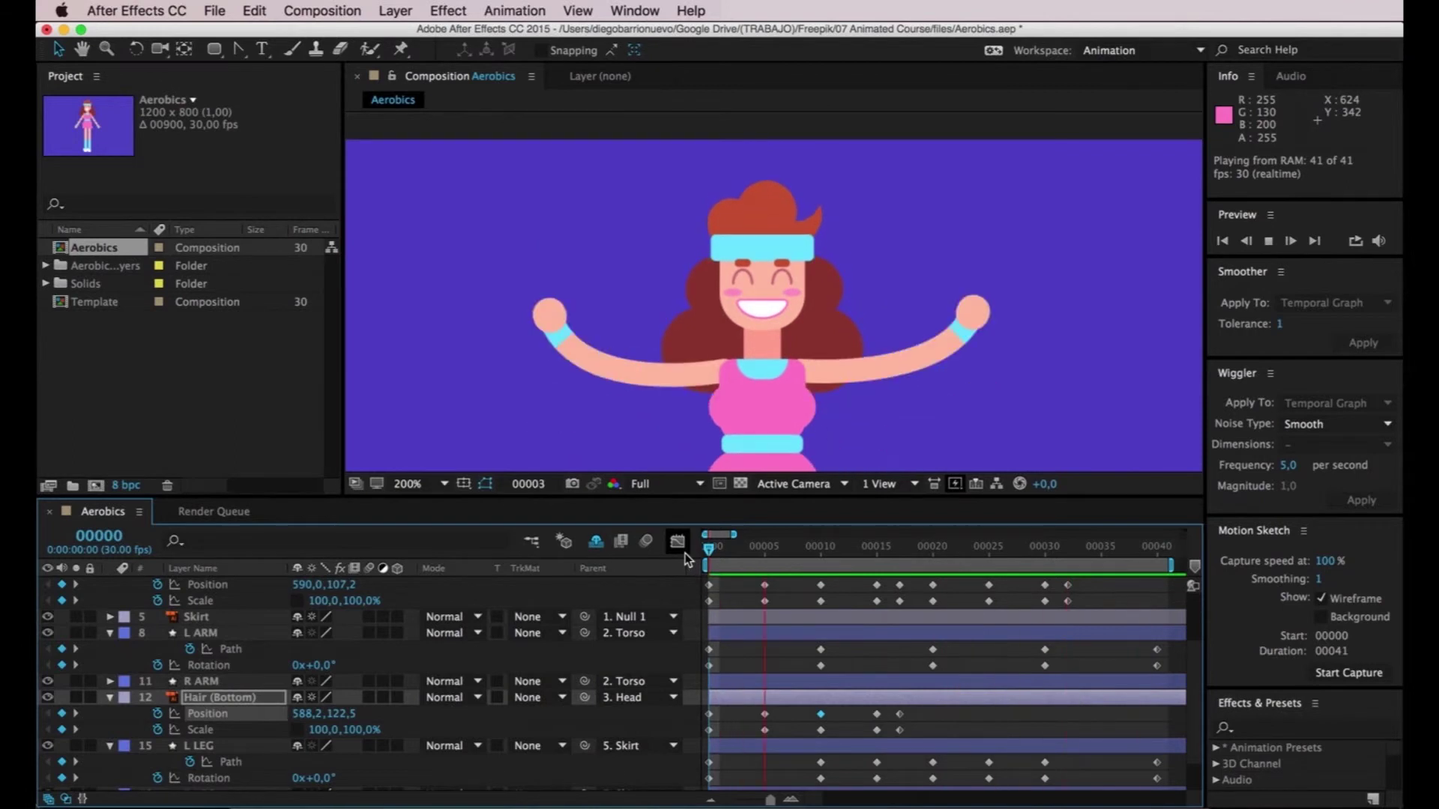
- Copy the Hair (Bottom) keyframes from frames 5–17 for frame 20 and check playback
{"action": "key", "text": "space"}
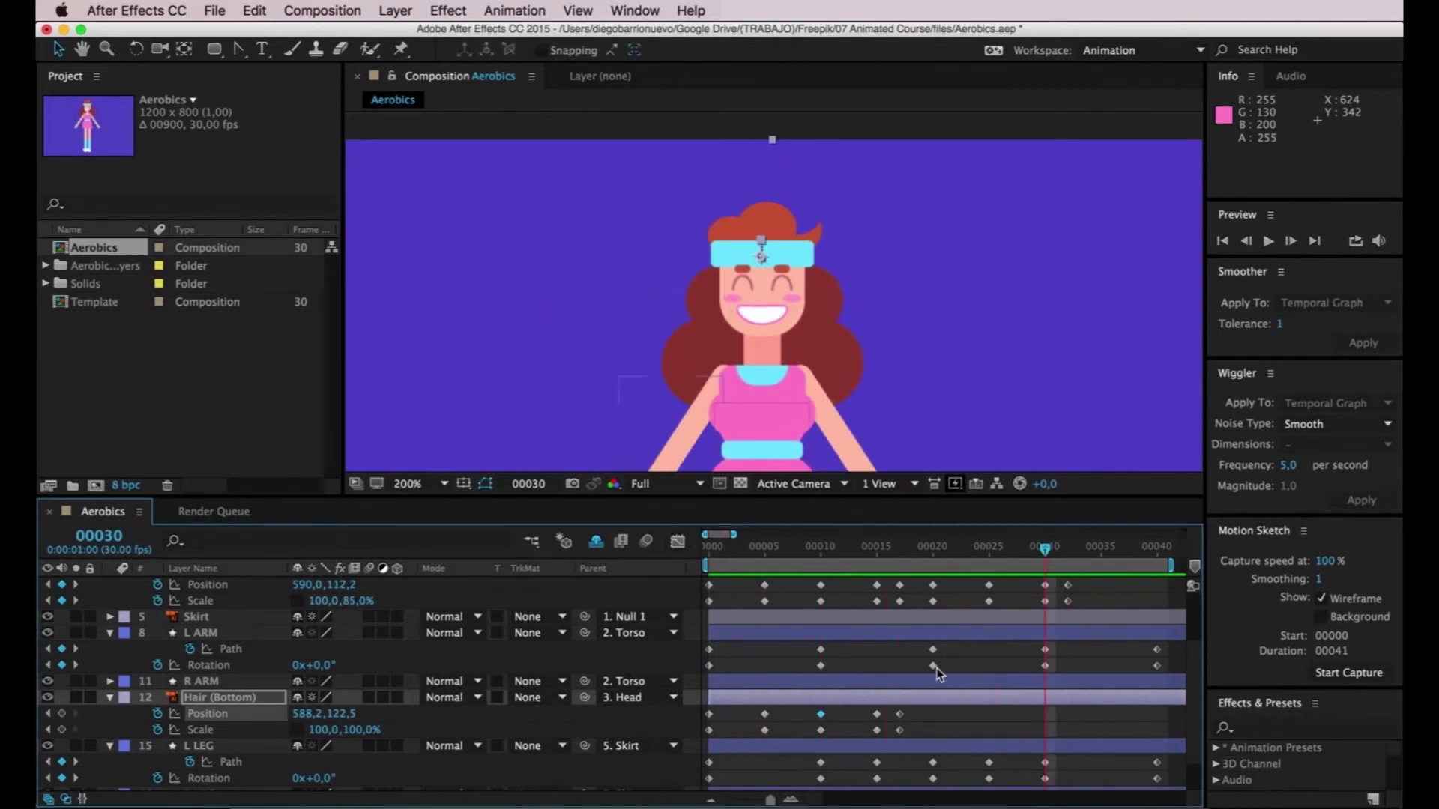
{"action": "left_click", "coordinate": [897, 723]}
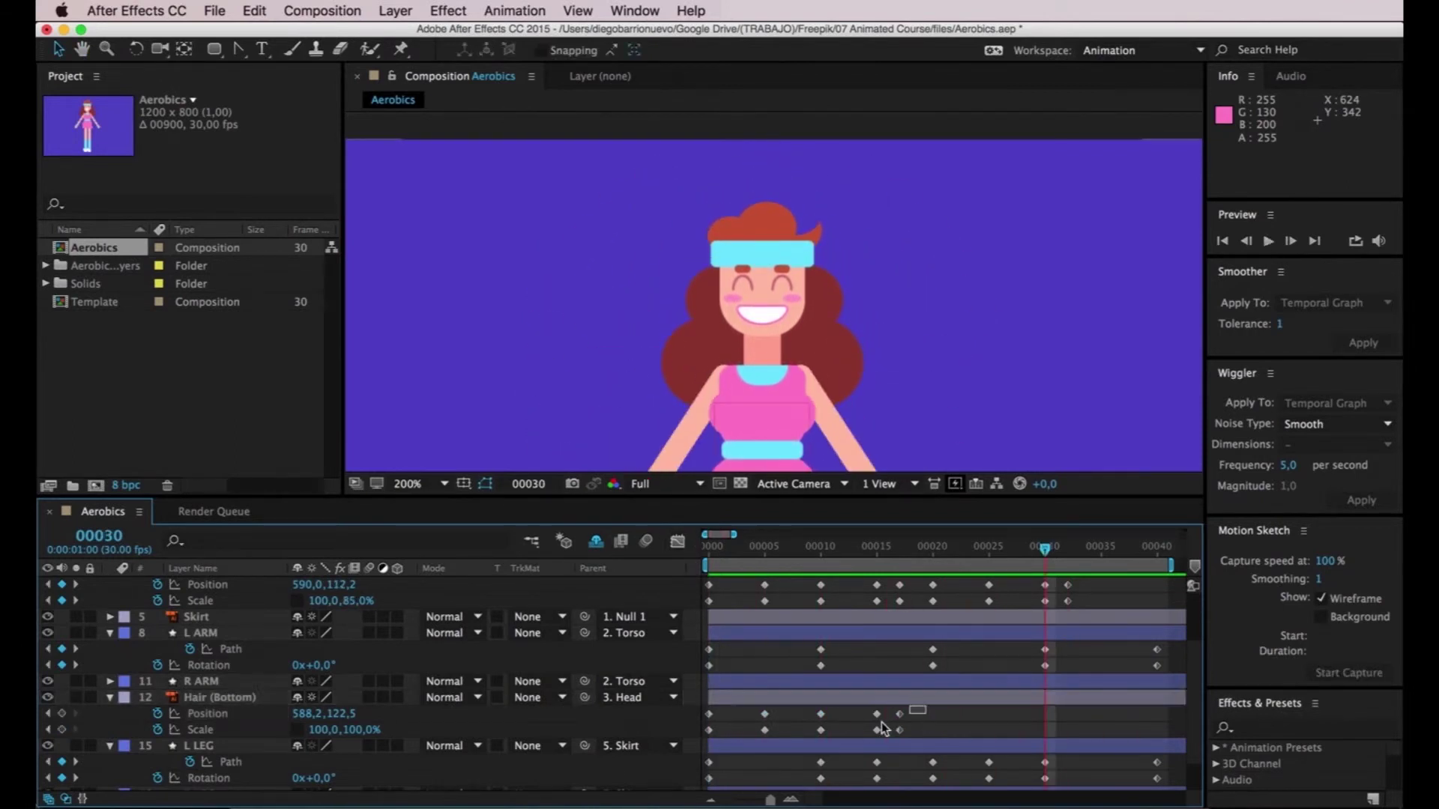
{"action": "left_click_drag", "start_coordinate": [908, 707], "coordinate": [759, 736]}
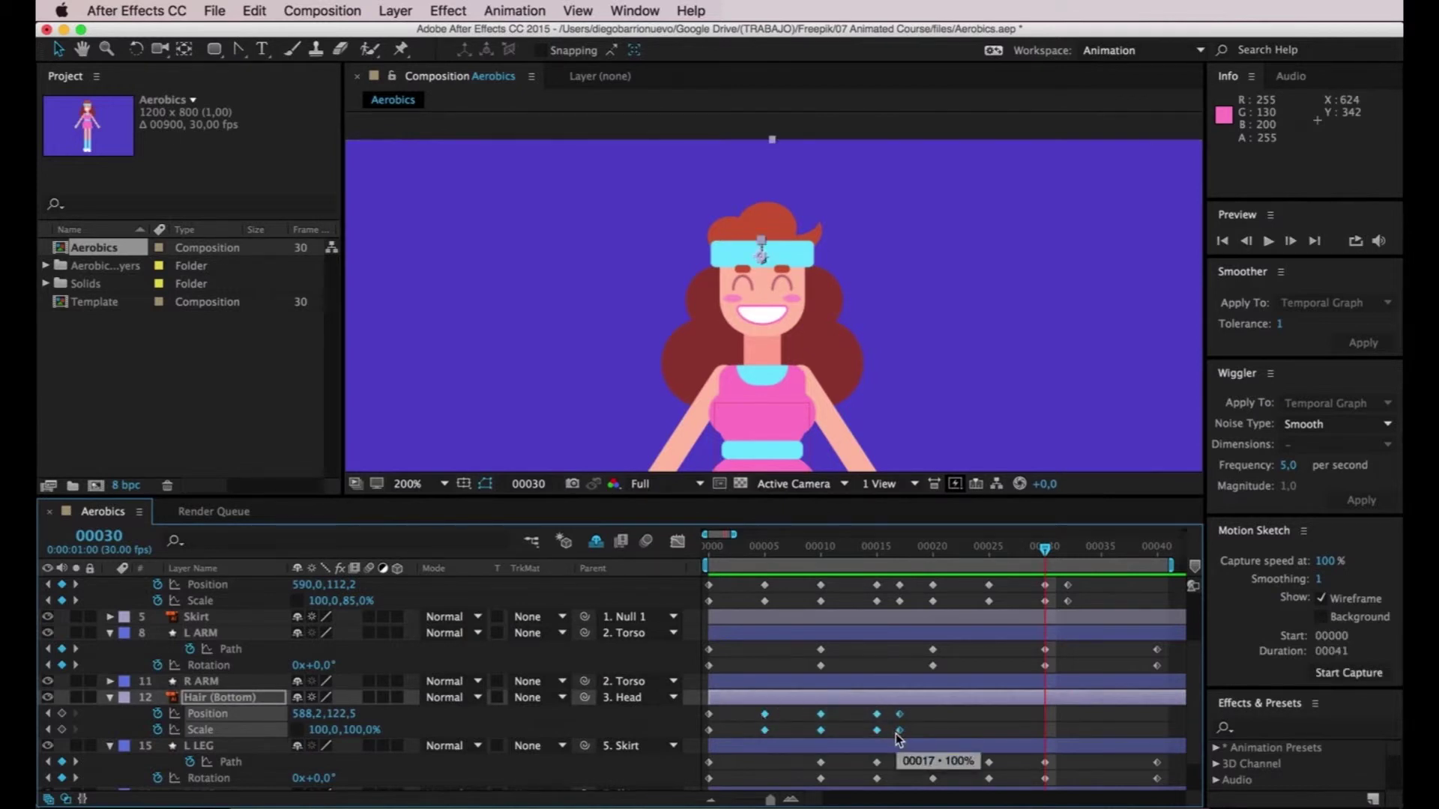
{"action": "key", "text": "cmd+c"}
{"action": "left_click_drag", "start_coordinate": [1049, 551], "coordinate": [933, 569]}
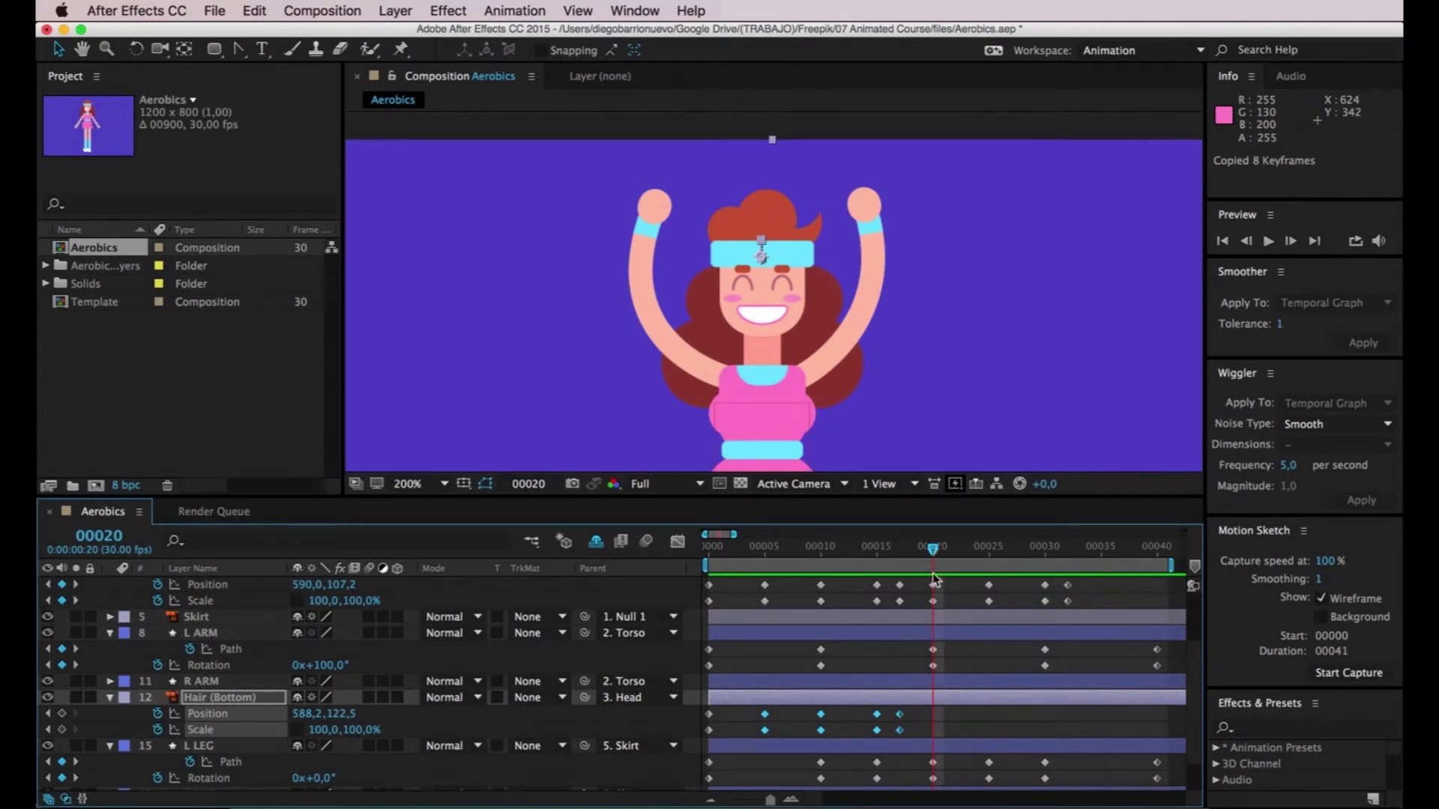
{"action": "key", "text": "space"}
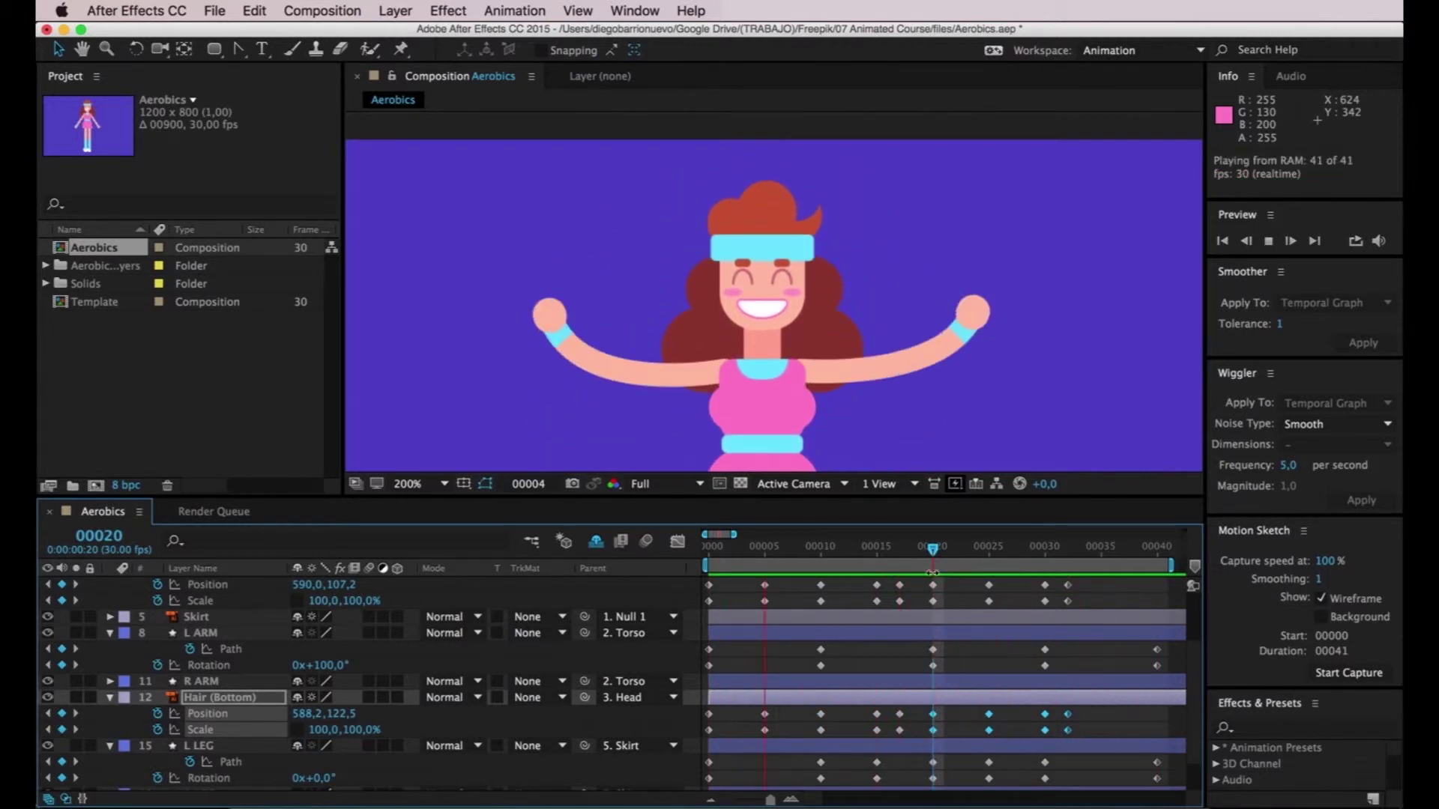
{"action": "key", "text": "space"}
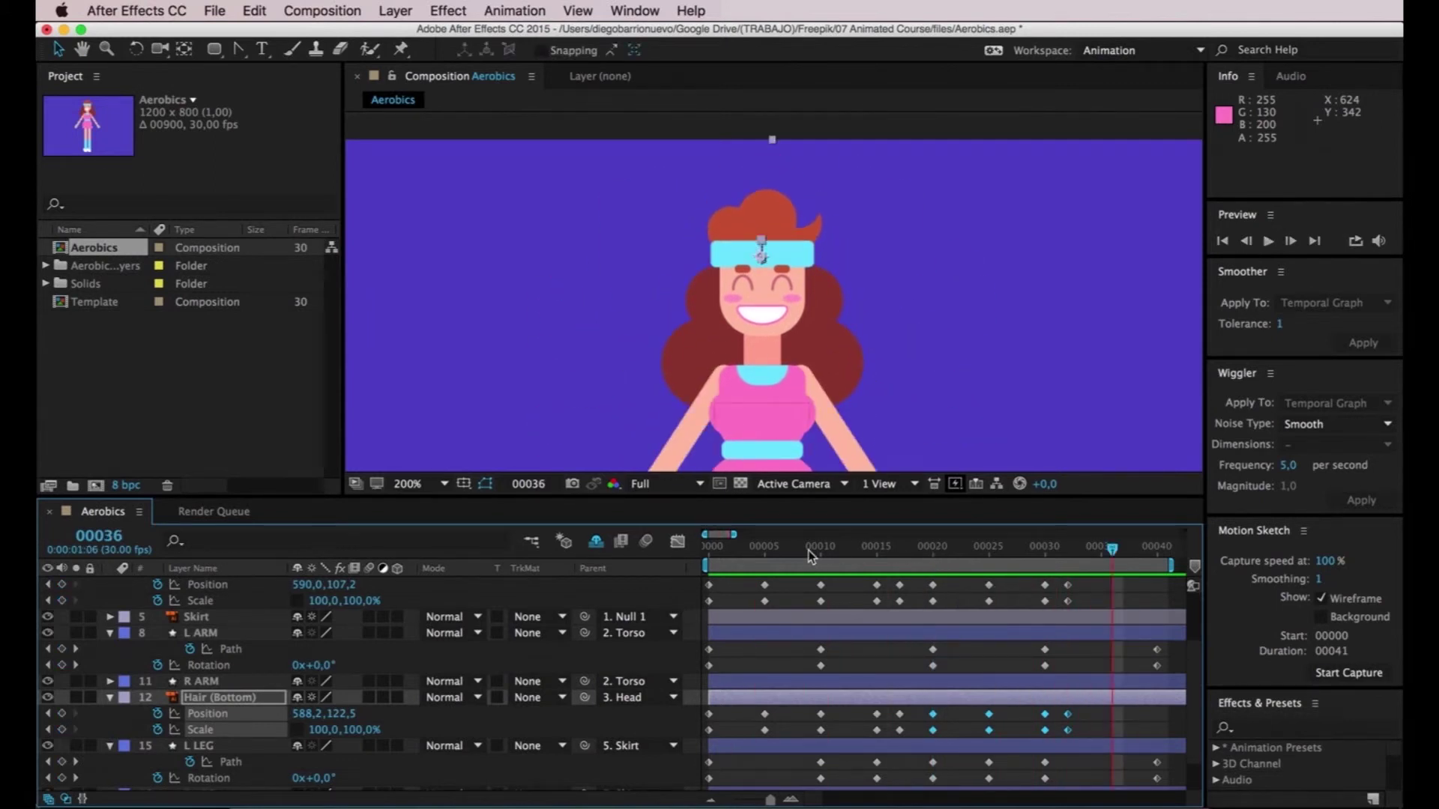
- Select the Torso layer and reveal its Position and Scale properties
{"action": "scroll", "coordinate": [237, 695], "scroll_direction": "up", "scroll_amount": 1}
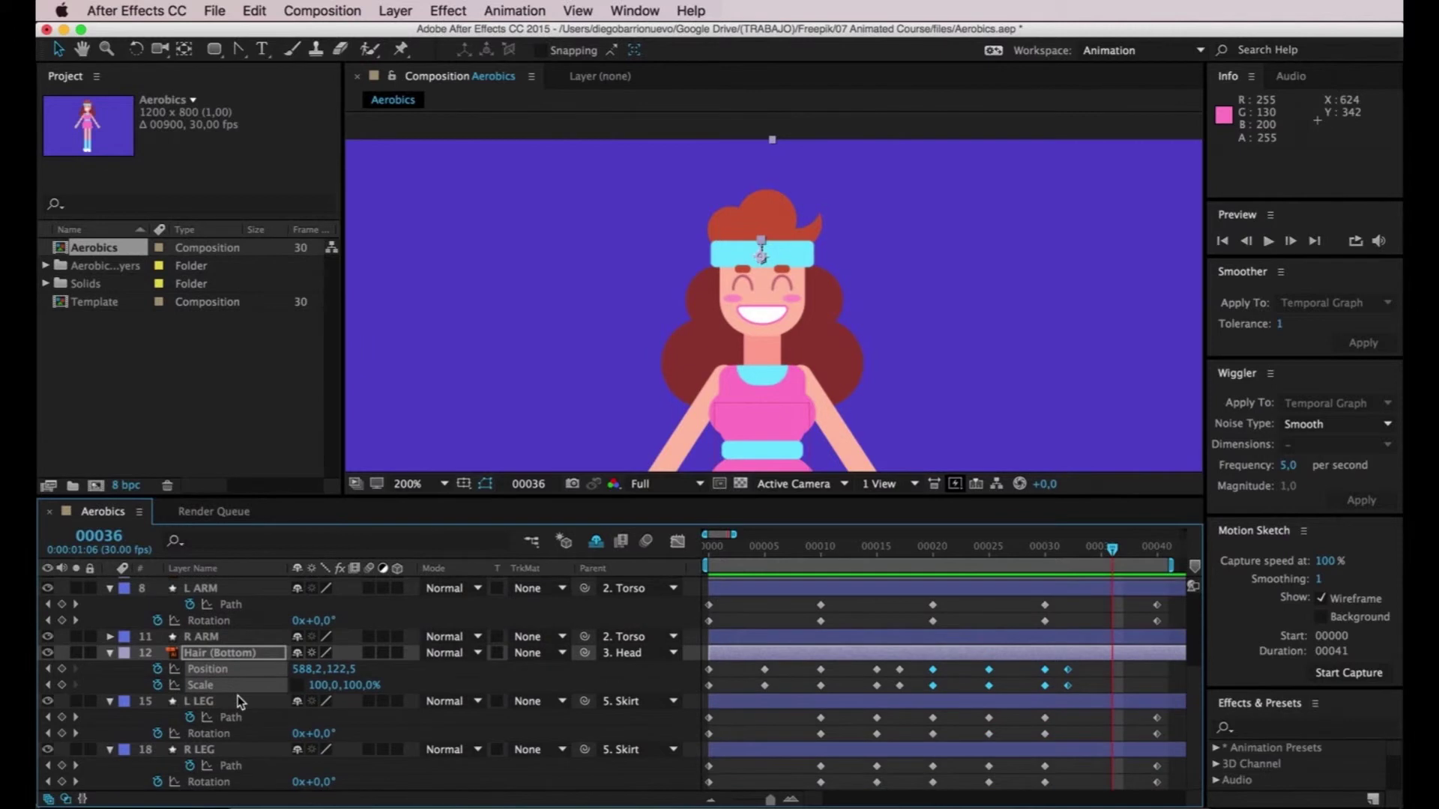
{"action": "scroll", "coordinate": [237, 701], "scroll_direction": "up", "scroll_amount": 1}
{"action": "scroll", "coordinate": [876, 327], "scroll_direction": "down", "scroll_amount": 2}
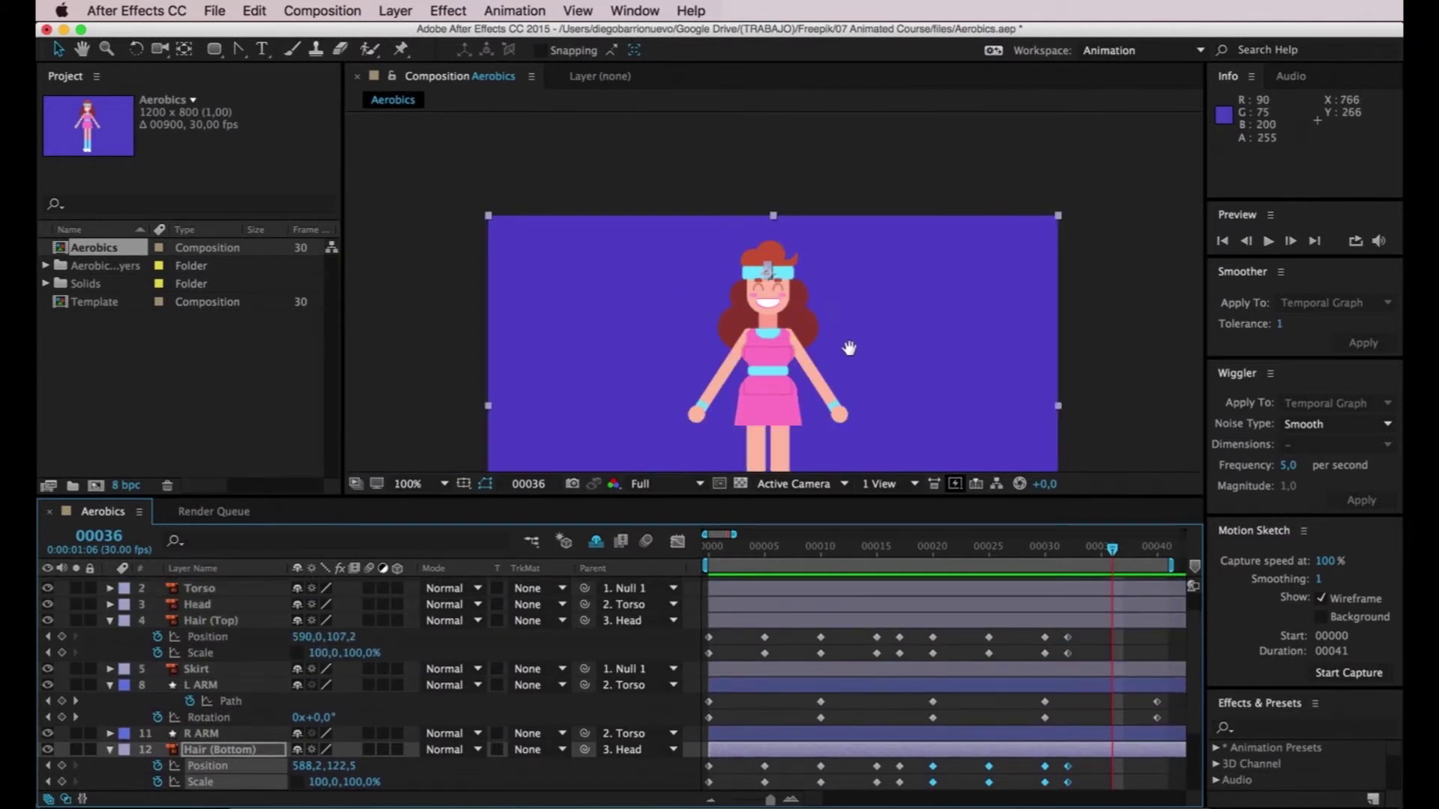
{"action": "scroll", "coordinate": [848, 282], "scroll_direction": "up", "scroll_amount": 2}
{"action": "left_click_drag", "start_coordinate": [775, 291], "coordinate": [747, 319]}
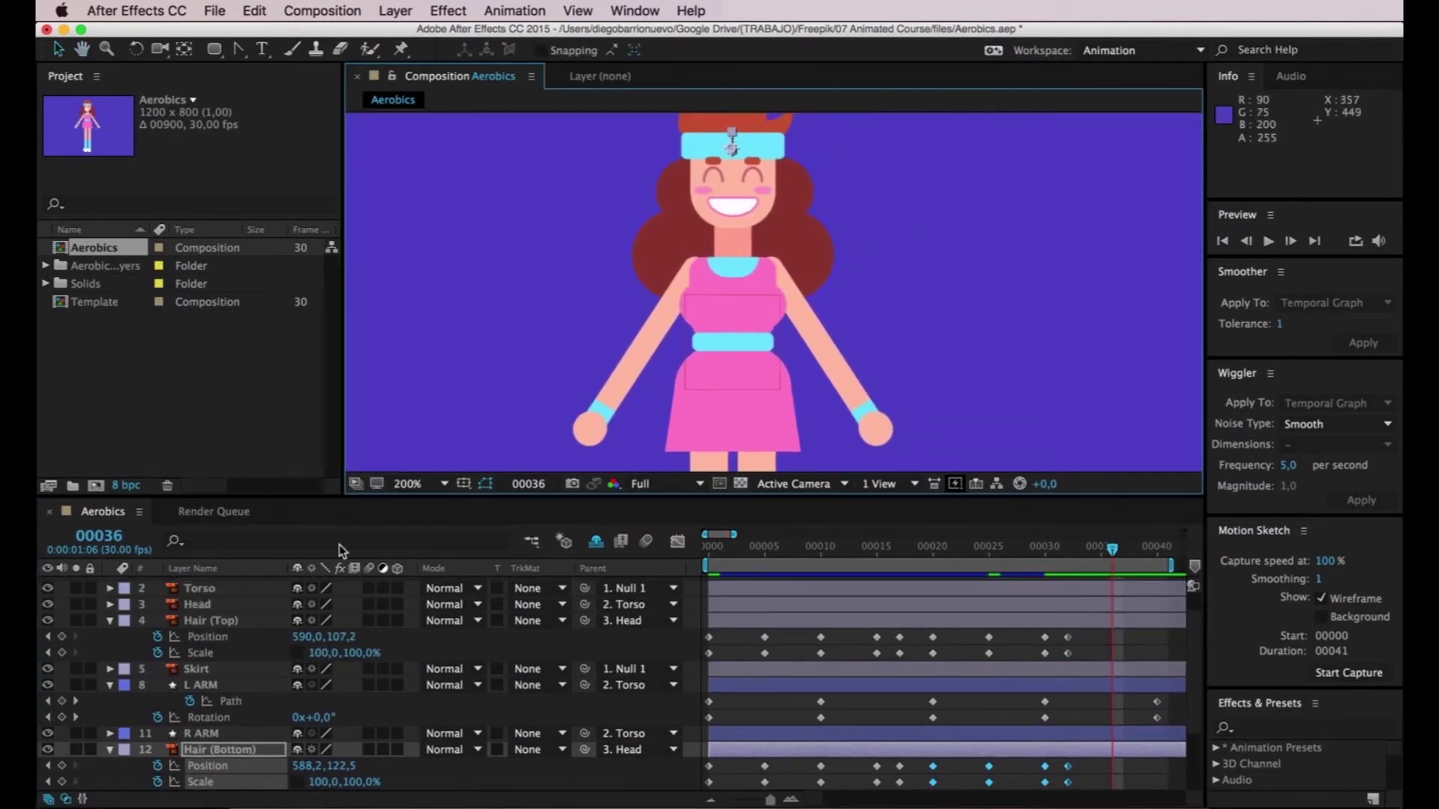
{"action": "left_click", "coordinate": [200, 588]}
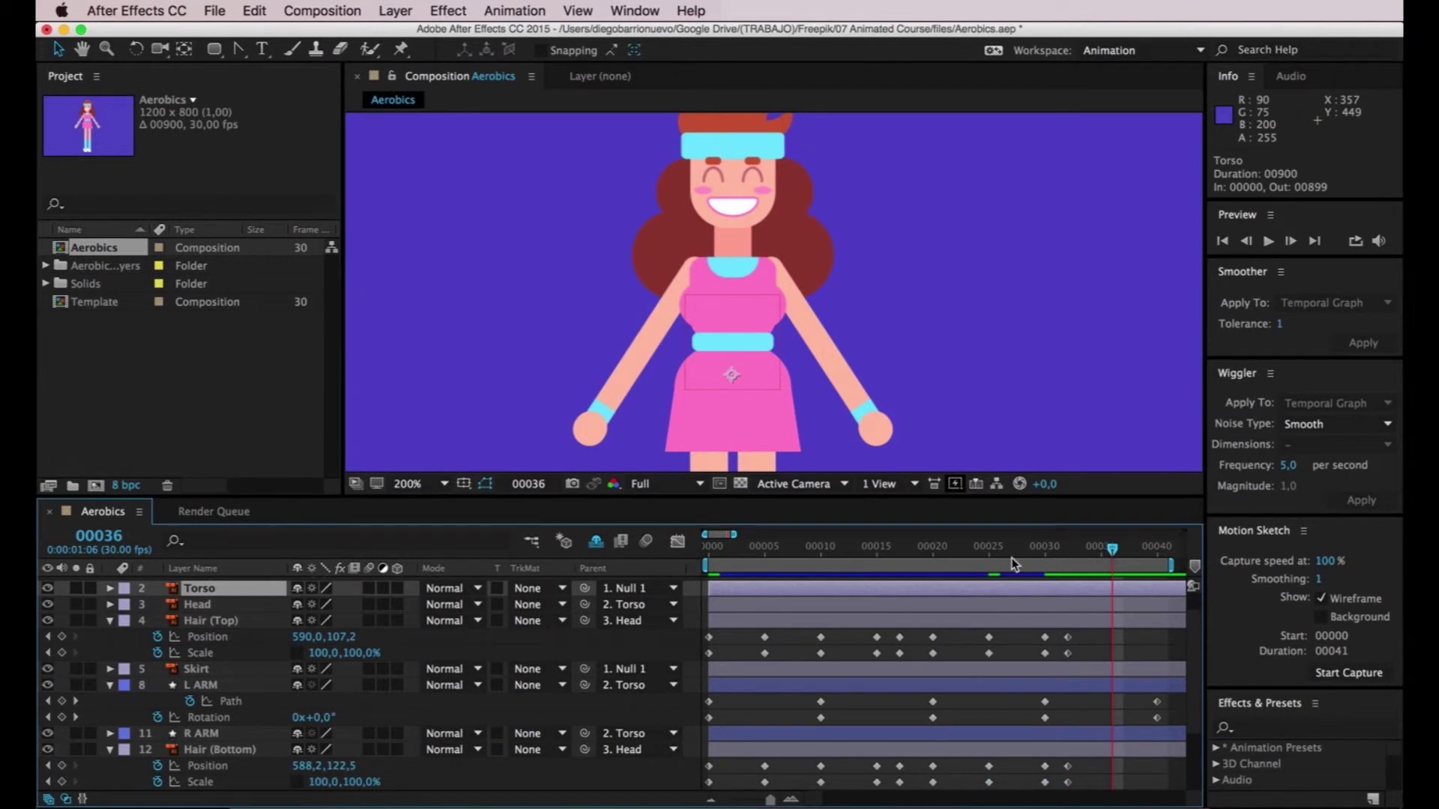
{"action": "left_click_drag", "start_coordinate": [1041, 558], "coordinate": [763, 573]}
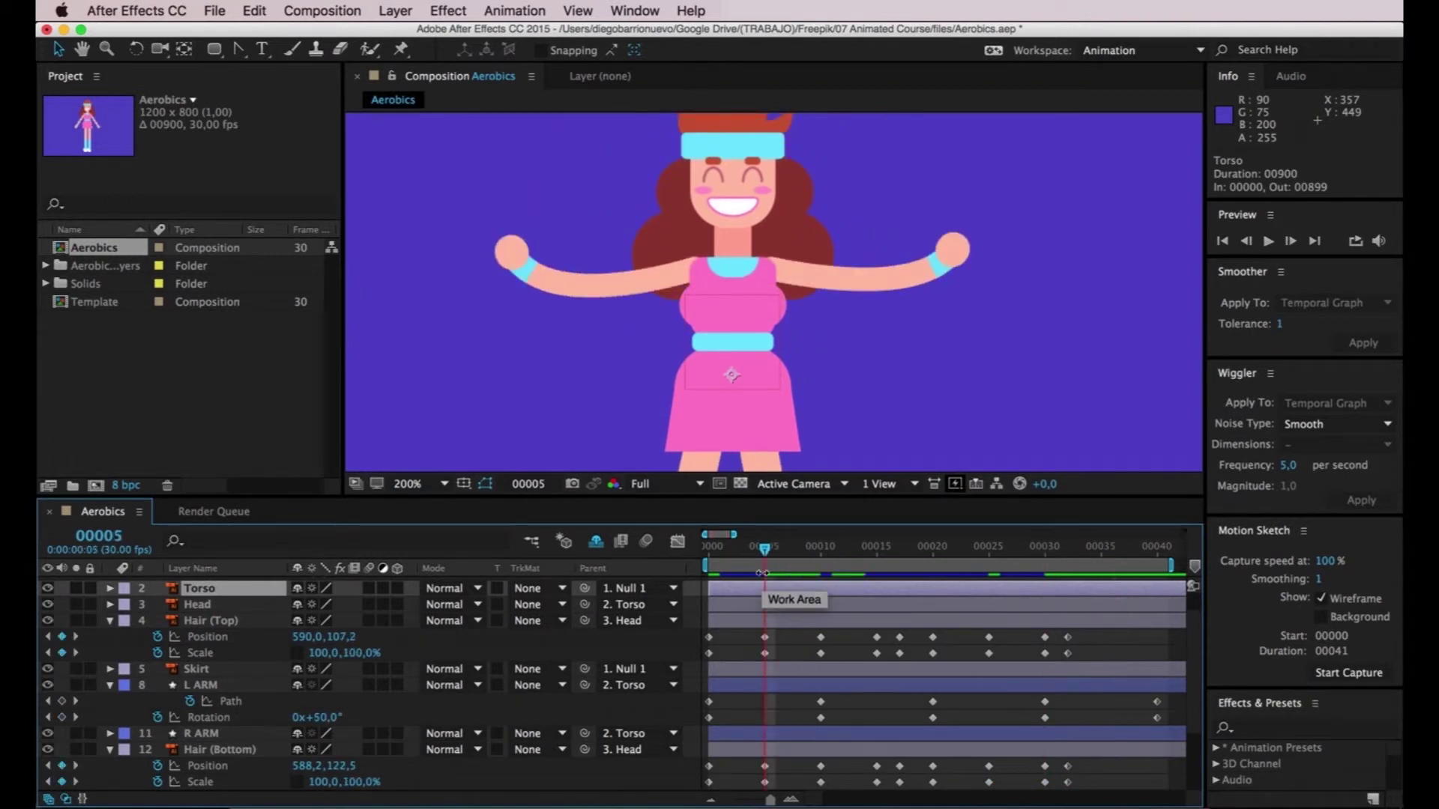
{"action": "key", "text": "p"}
{"action": "key", "text": "shift+s"}
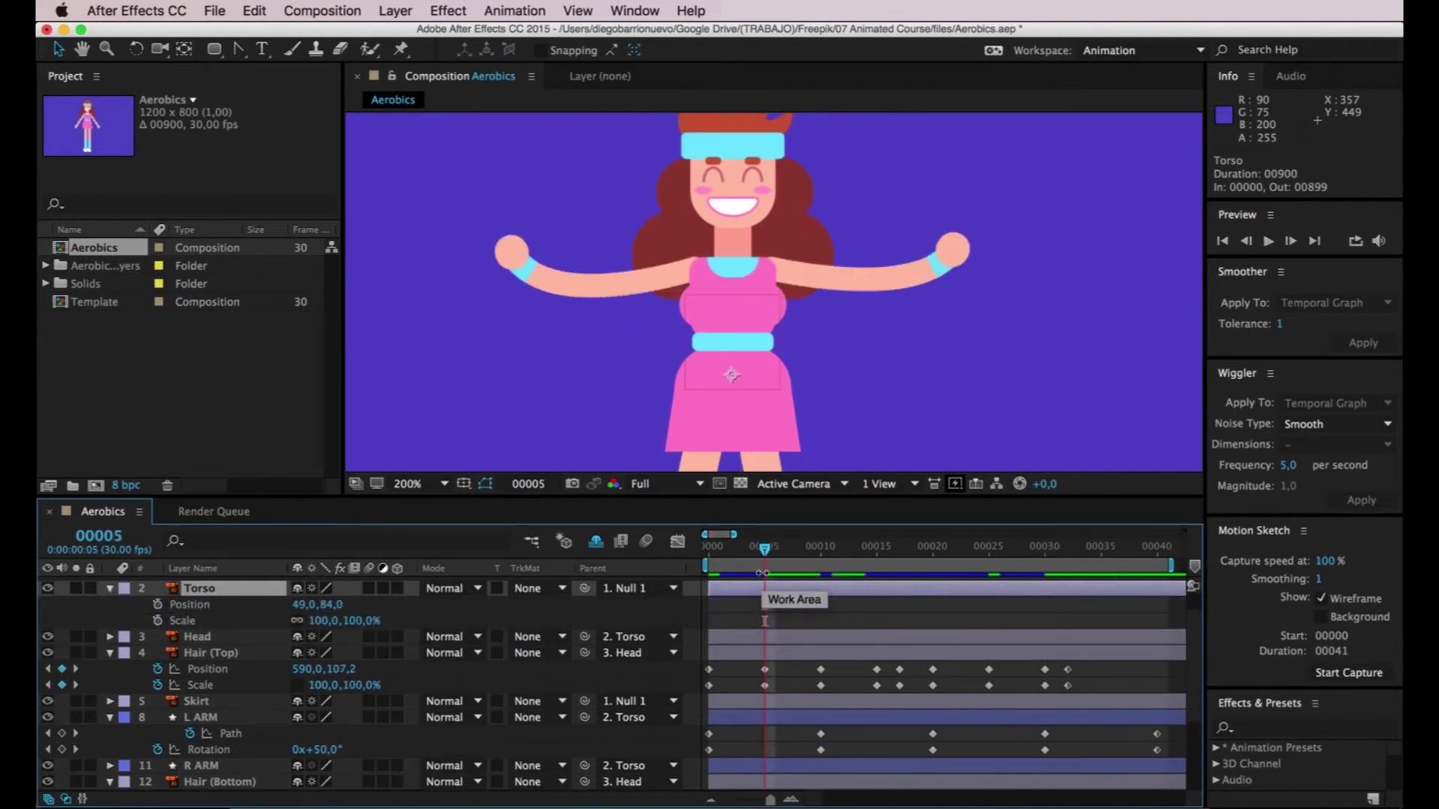
- Enable Position and Scale keyframing on the Torso at frame 0
{"action": "left_click_drag", "start_coordinate": [772, 559], "coordinate": [753, 558]}
{"action": "key", "text": "Home"}
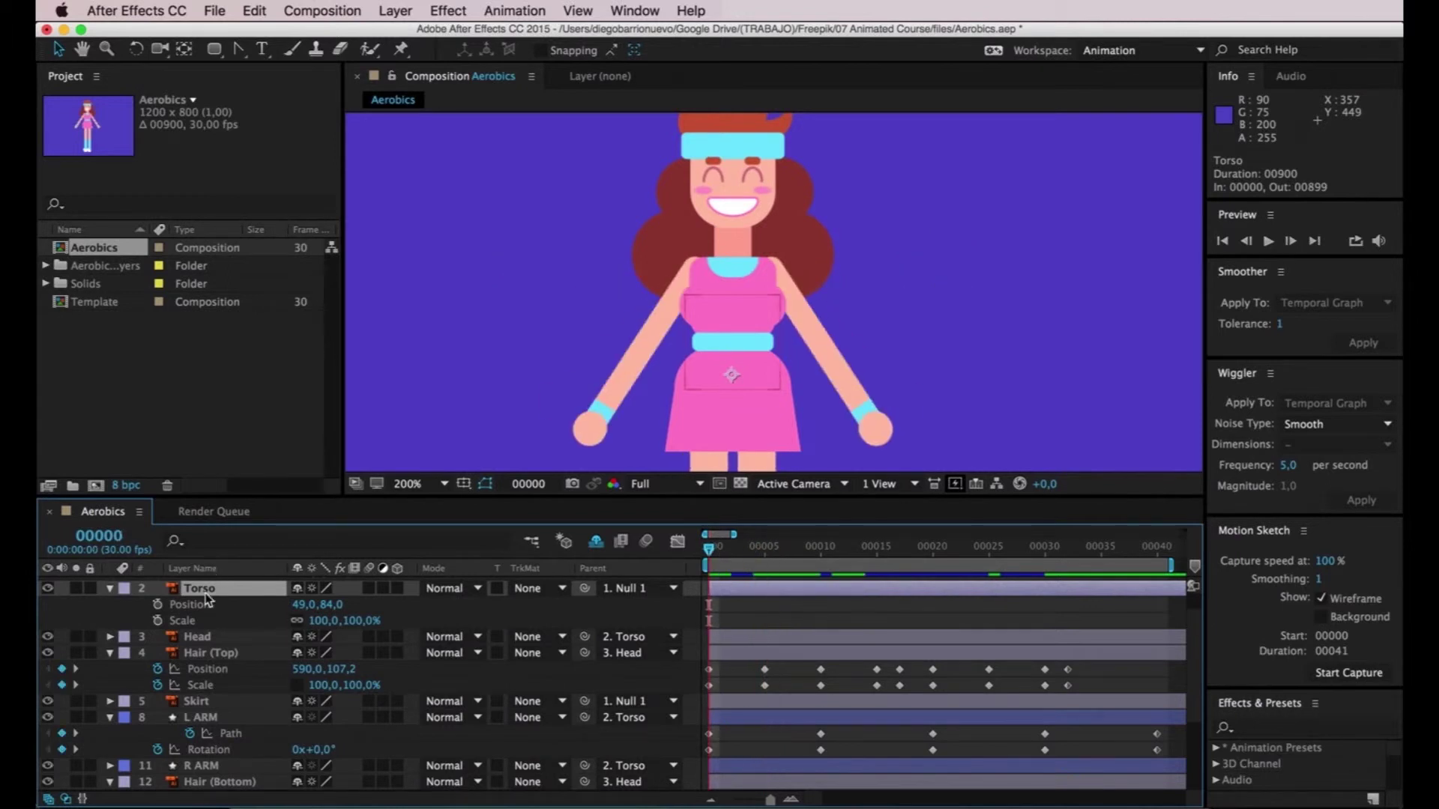
{"action": "left_click", "coordinate": [158, 604]}
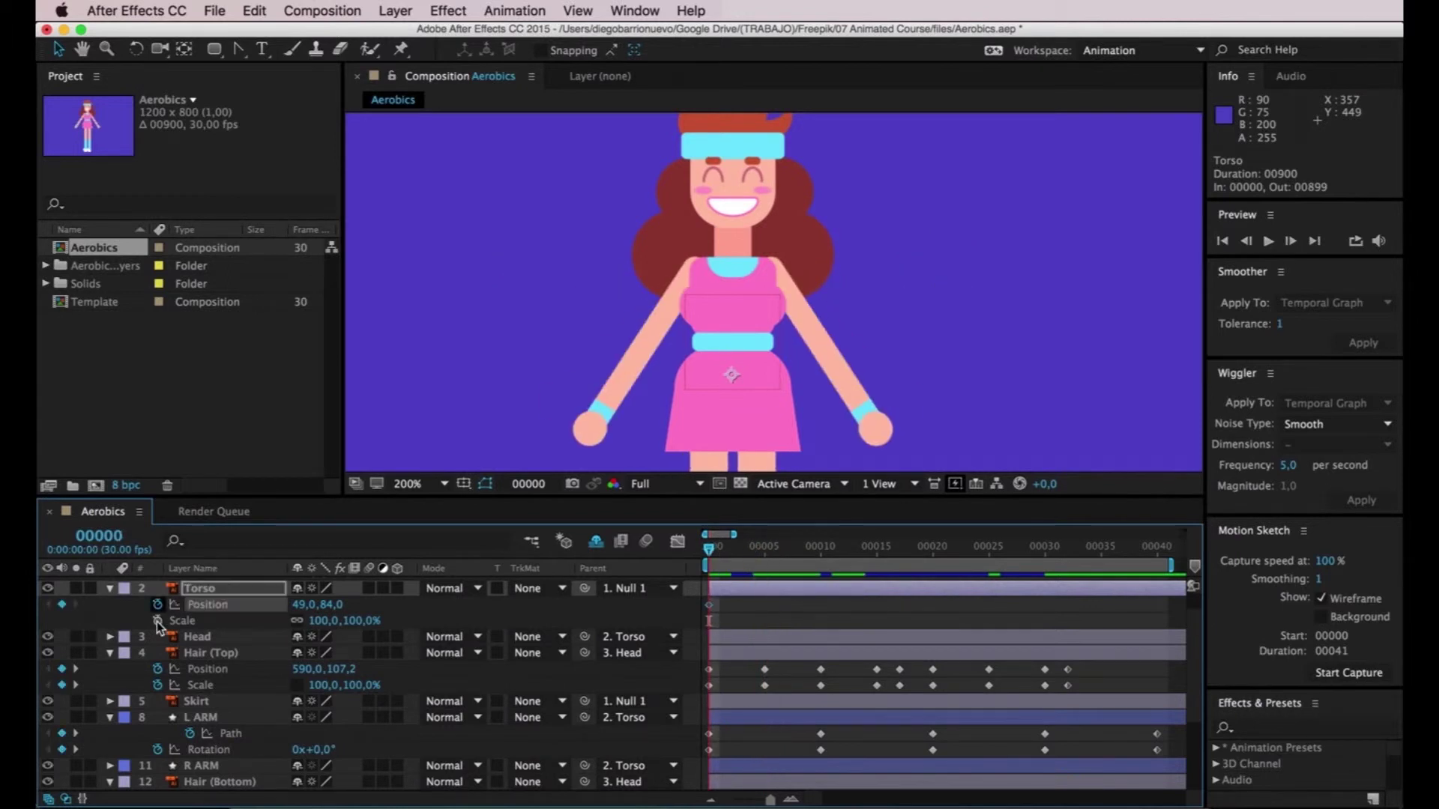
{"action": "left_click", "coordinate": [157, 621]}
- Add Torso Position and Scale keyframes at frames 5, 10, 15 and 17, then select the frame-10 Position key
{"action": "left_click_drag", "start_coordinate": [708, 554], "coordinate": [764, 555]}
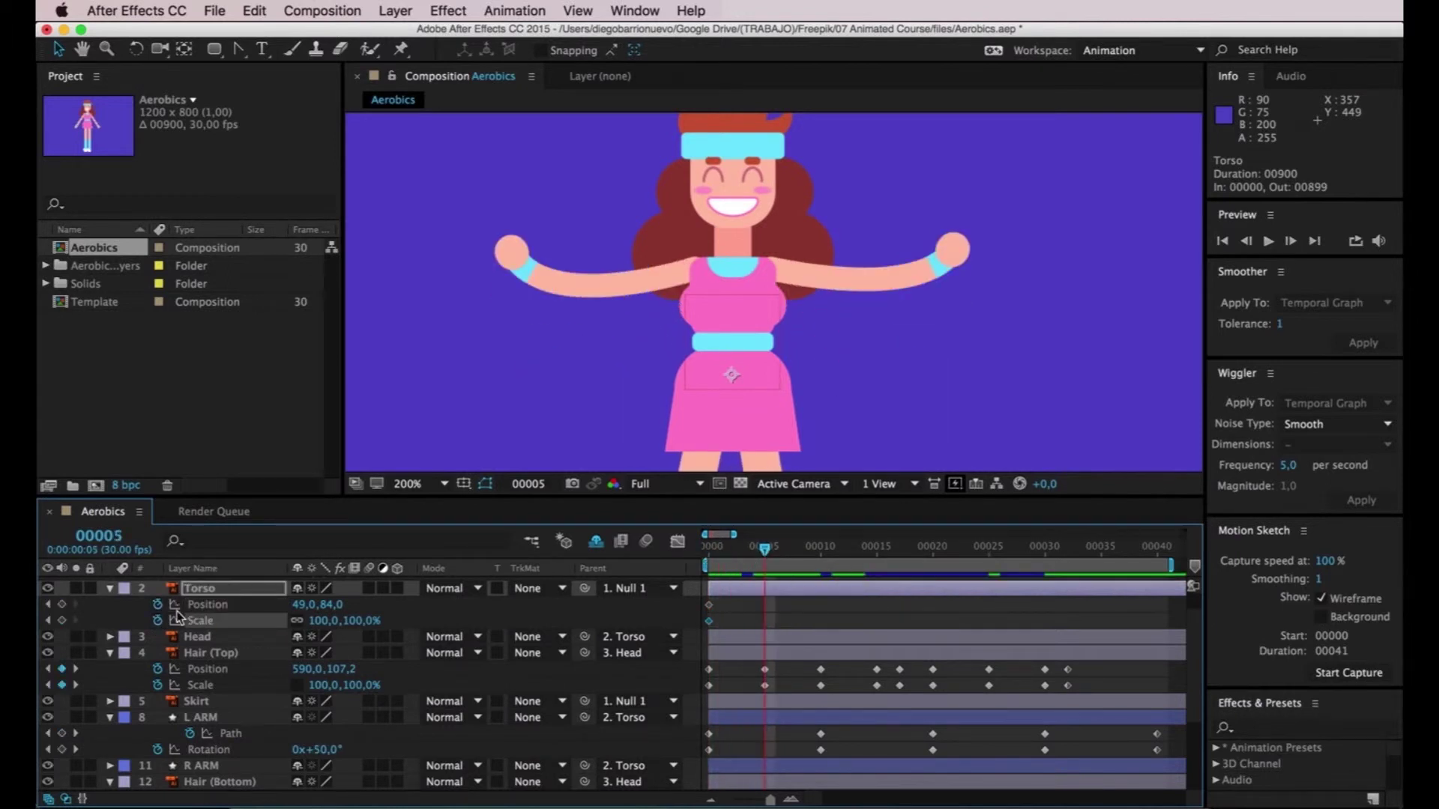
{"action": "left_click", "coordinate": [62, 604]}
{"action": "left_click", "coordinate": [62, 621]}
{"action": "left_click_drag", "start_coordinate": [764, 554], "coordinate": [821, 555]}
{"action": "left_click", "coordinate": [62, 604]}
{"action": "left_click", "coordinate": [62, 621]}
{"action": "left_click_drag", "start_coordinate": [820, 554], "coordinate": [877, 554]}
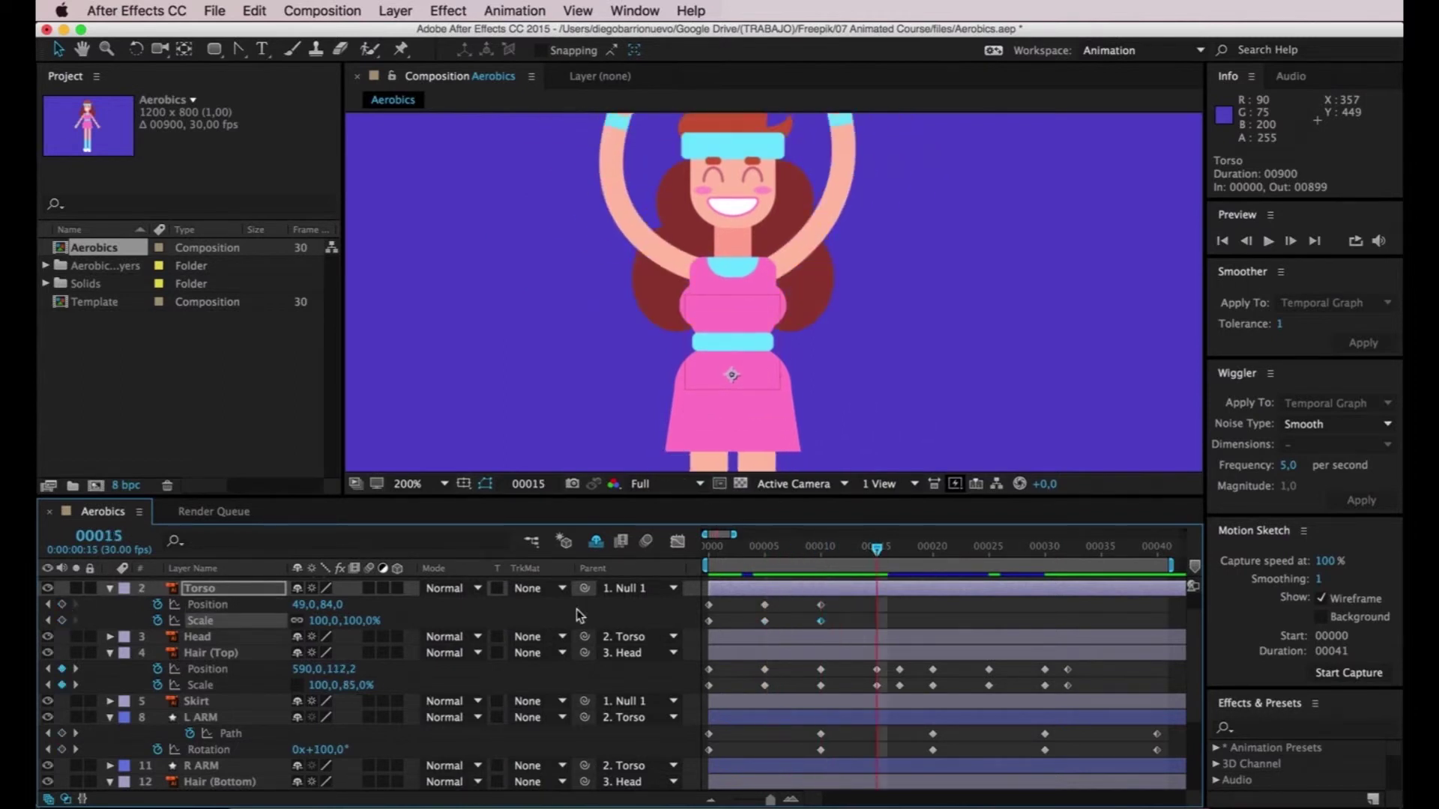
{"action": "left_click", "coordinate": [63, 604]}
{"action": "left_click", "coordinate": [62, 620]}
{"action": "left_click", "coordinate": [62, 604]}
{"action": "left_click", "coordinate": [63, 620]}
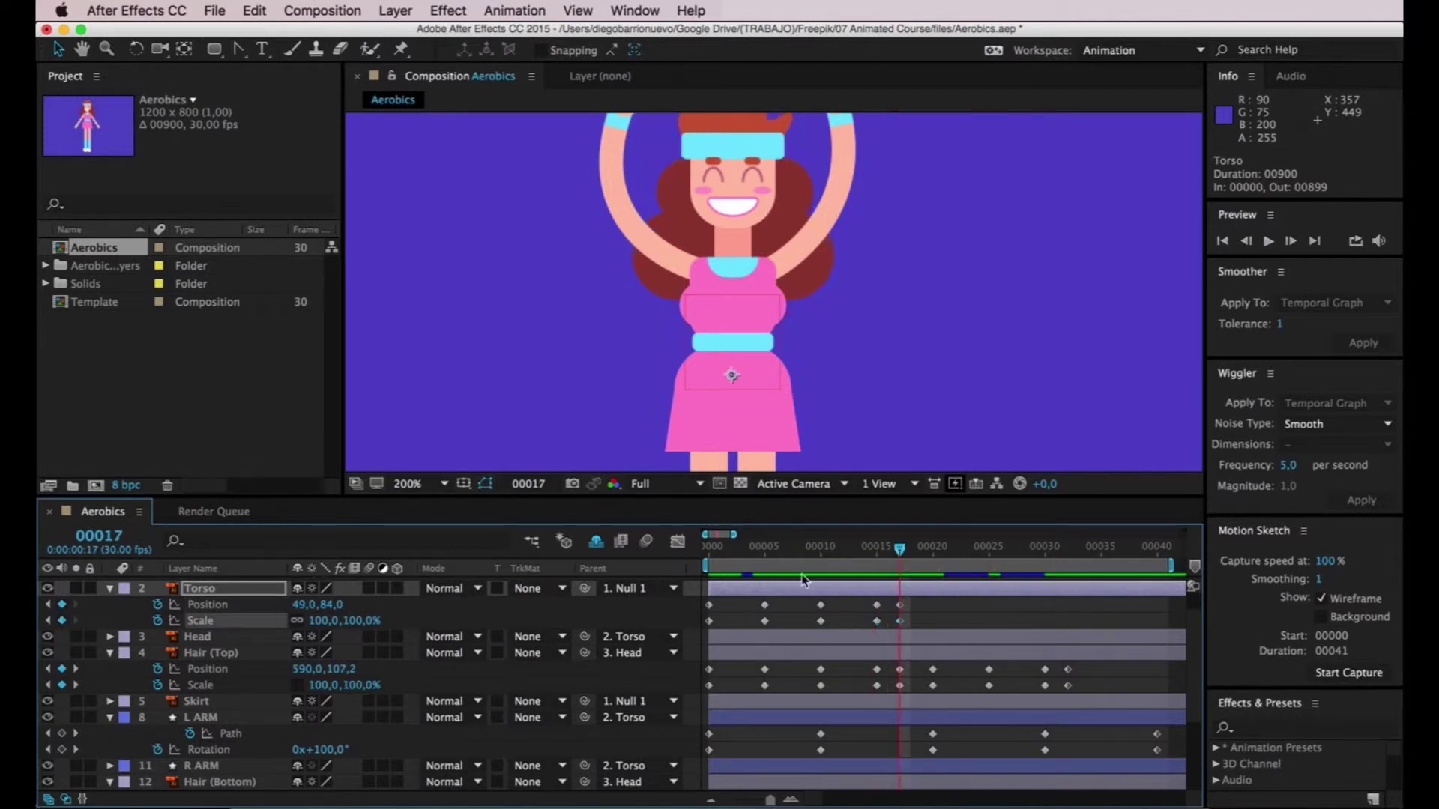
{"action": "left_click_drag", "start_coordinate": [903, 550], "coordinate": [820, 555]}
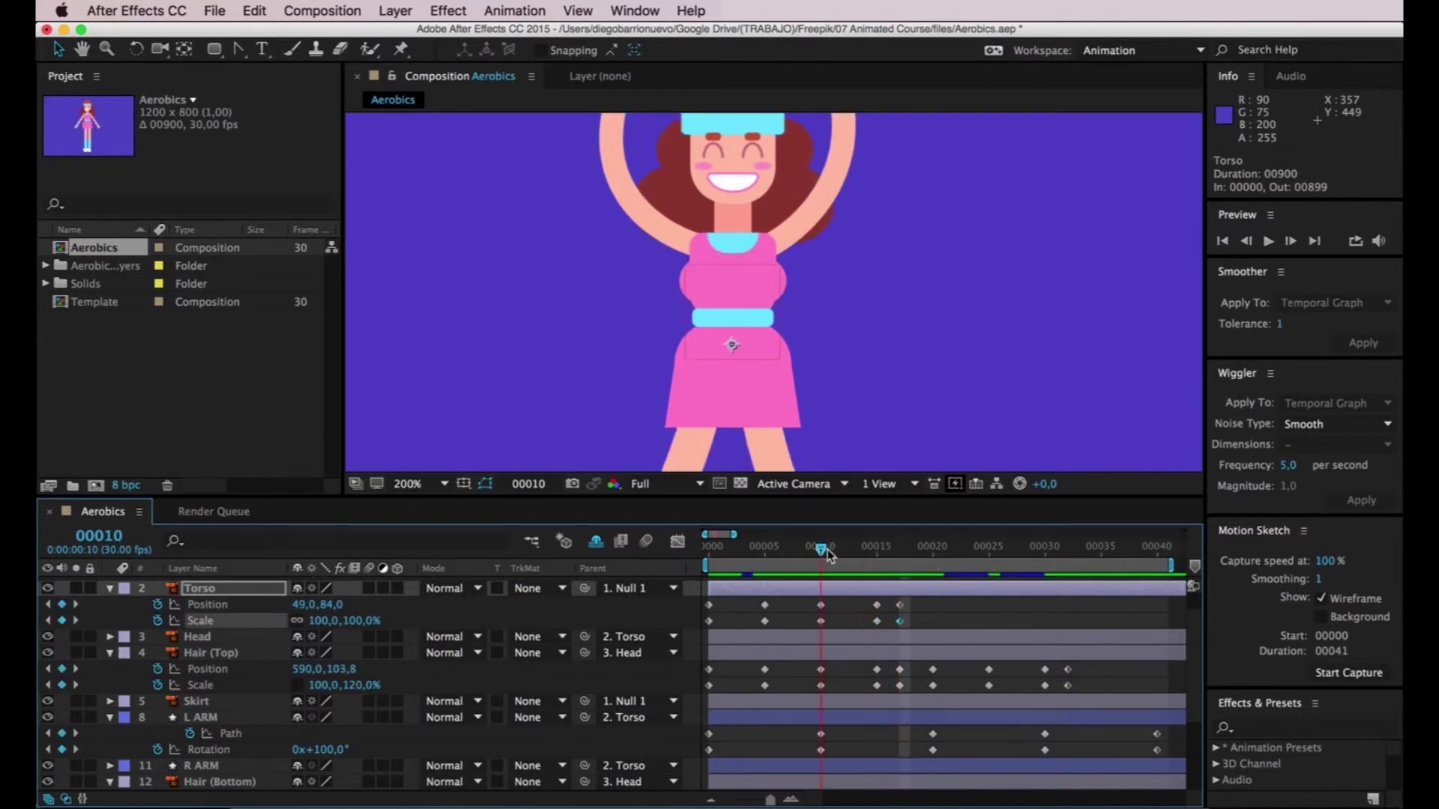
{"action": "left_click", "coordinate": [821, 604]}
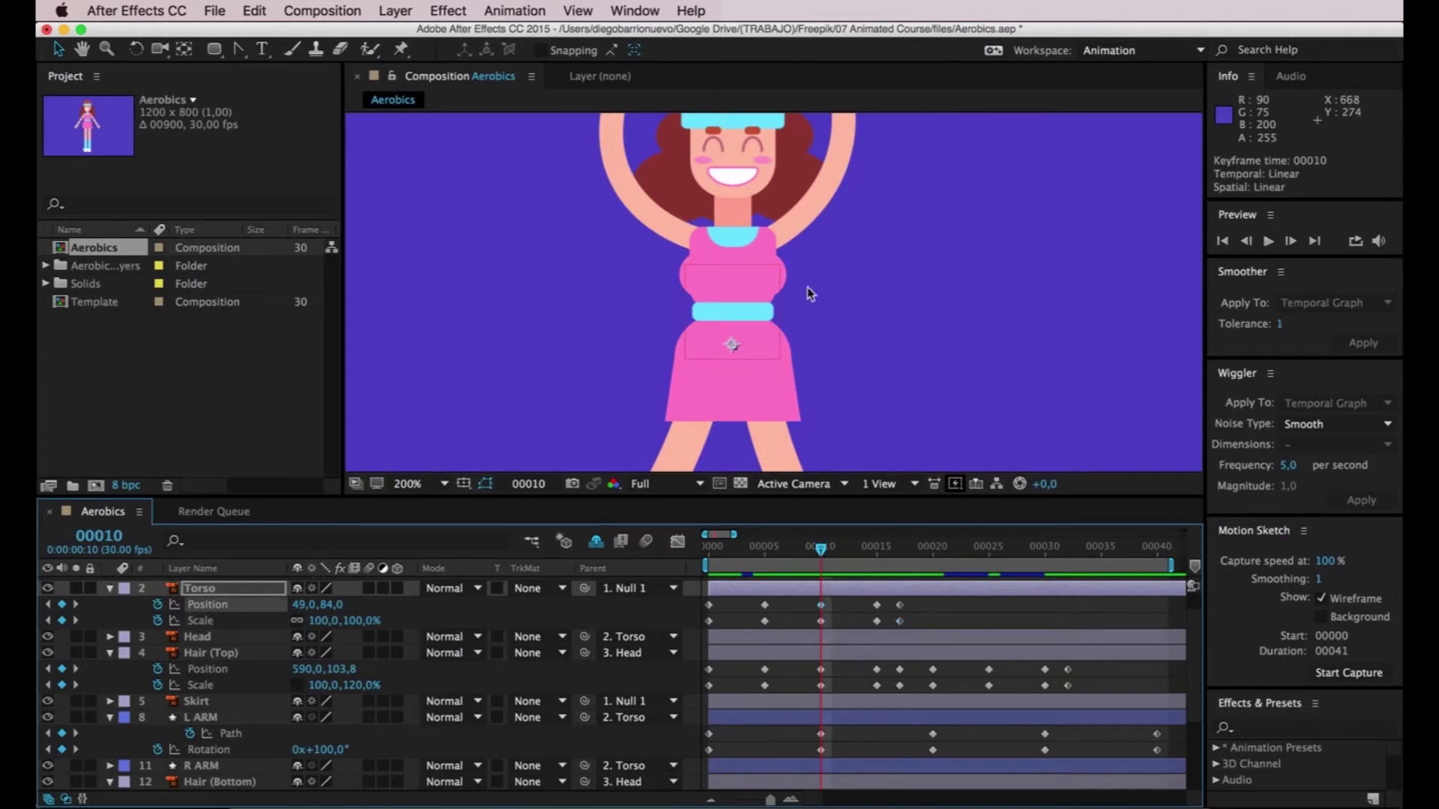
- Nudge the Torso's frame-10 Position up to 49,0,80,0
{"action": "scroll", "coordinate": [814, 308], "scroll_direction": "up", "scroll_amount": 3}
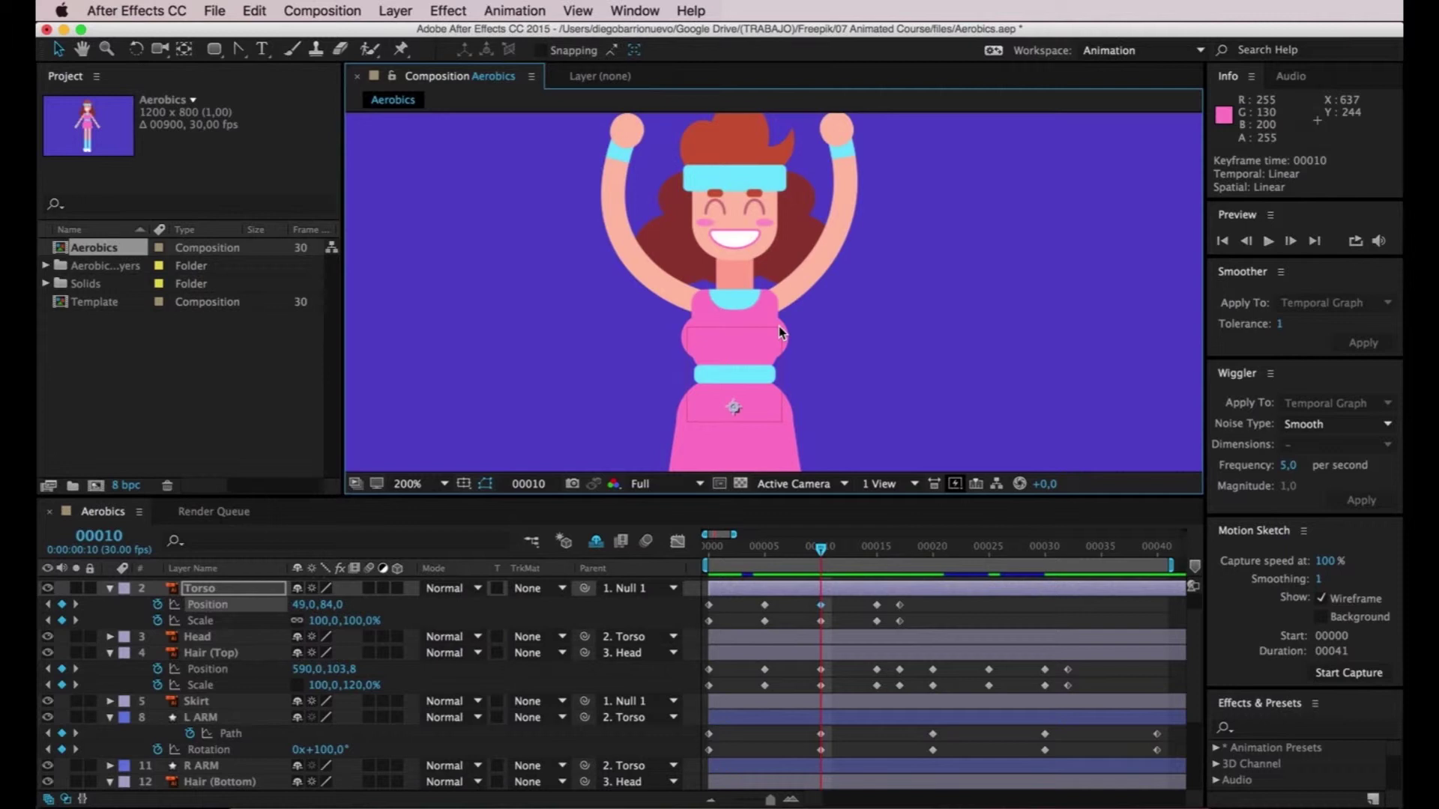
{"action": "key", "text": "Up"}
{"action": "key", "text": "Up"}
{"action": "key", "text": "Up"}
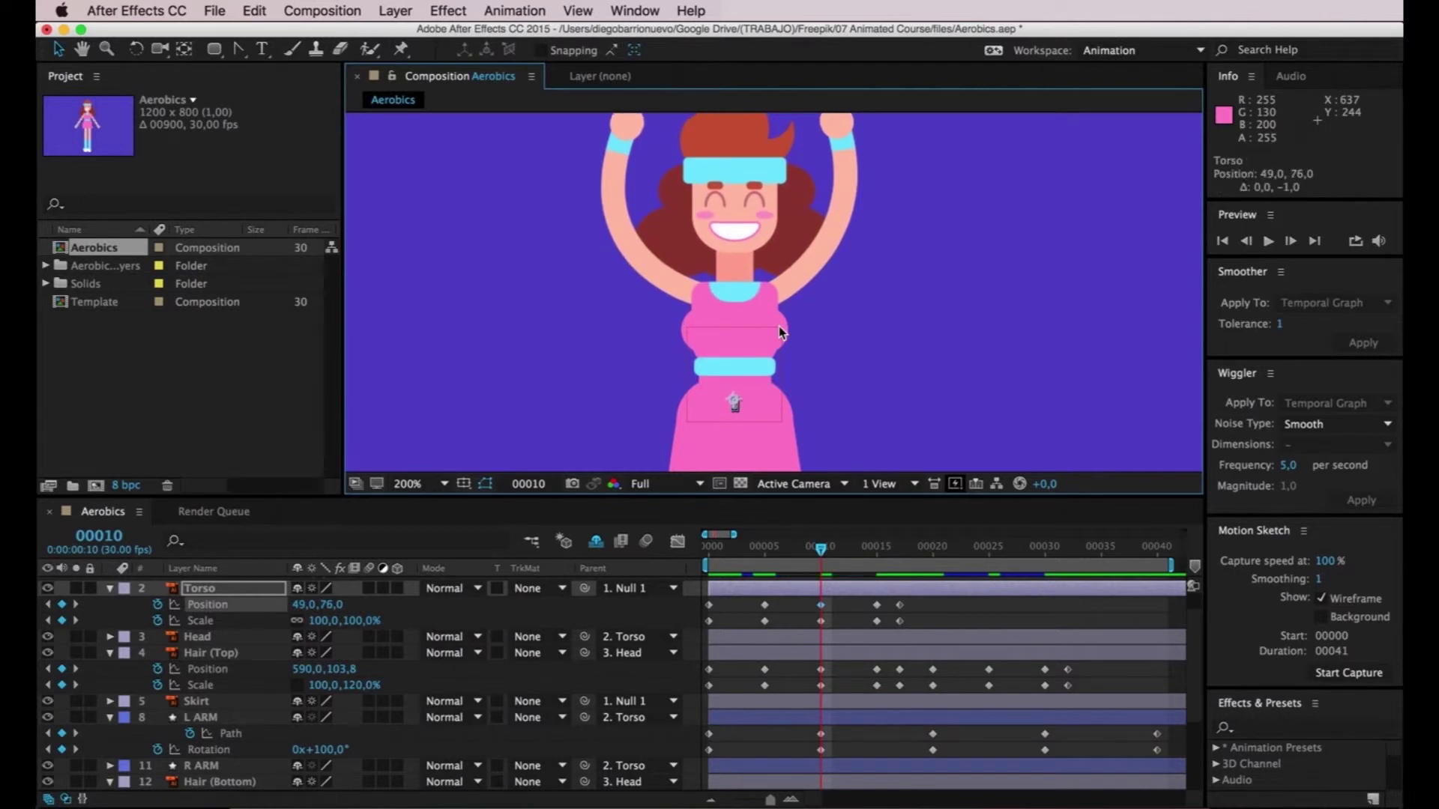
{"action": "key", "text": "Up"}
{"action": "key", "text": "Up"}
{"action": "key", "text": "Up"}
{"action": "key", "text": "Up"}
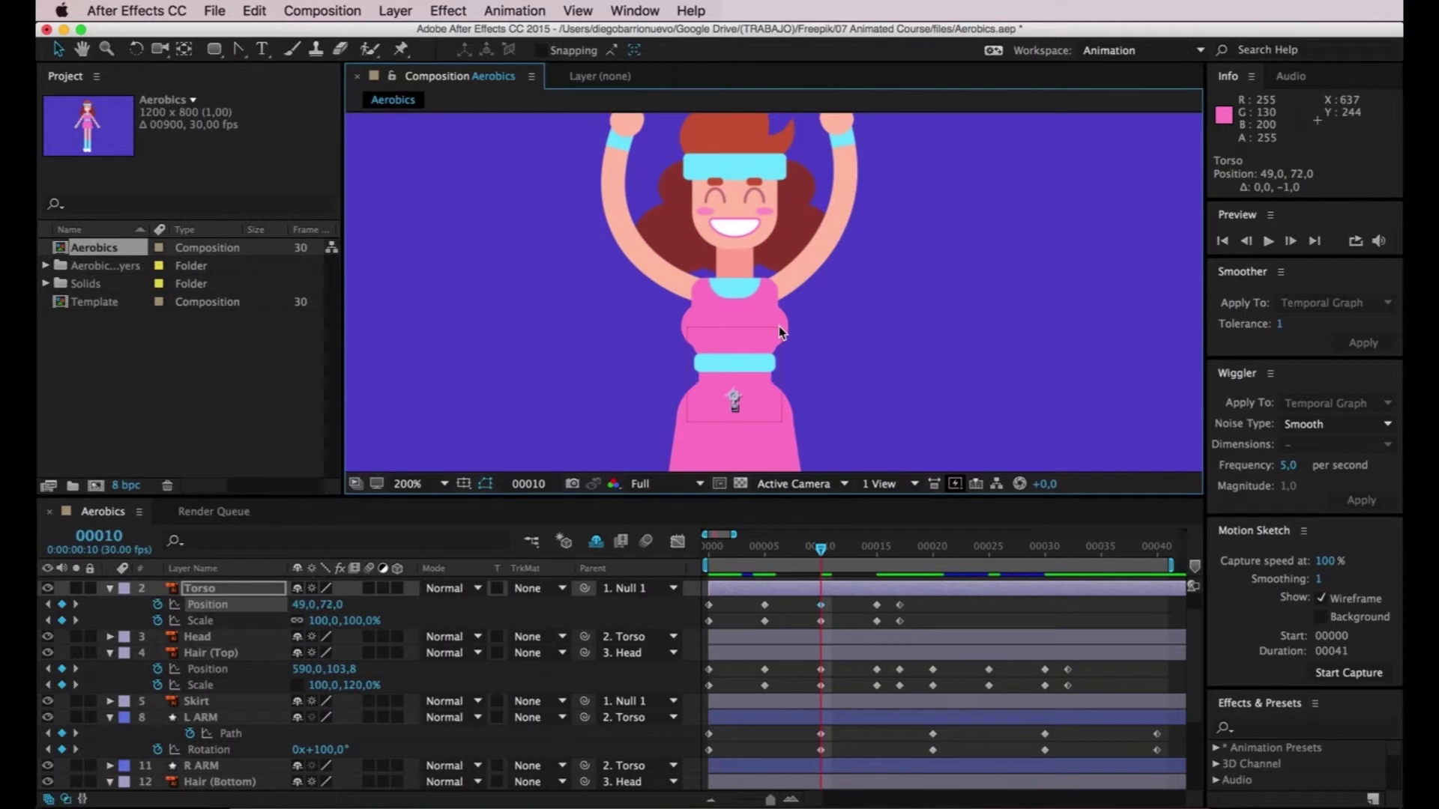
{"action": "scroll", "coordinate": [799, 331], "scroll_direction": "down", "scroll_amount": 1}
{"action": "scroll", "coordinate": [809, 336], "scroll_direction": "up", "scroll_amount": 1}
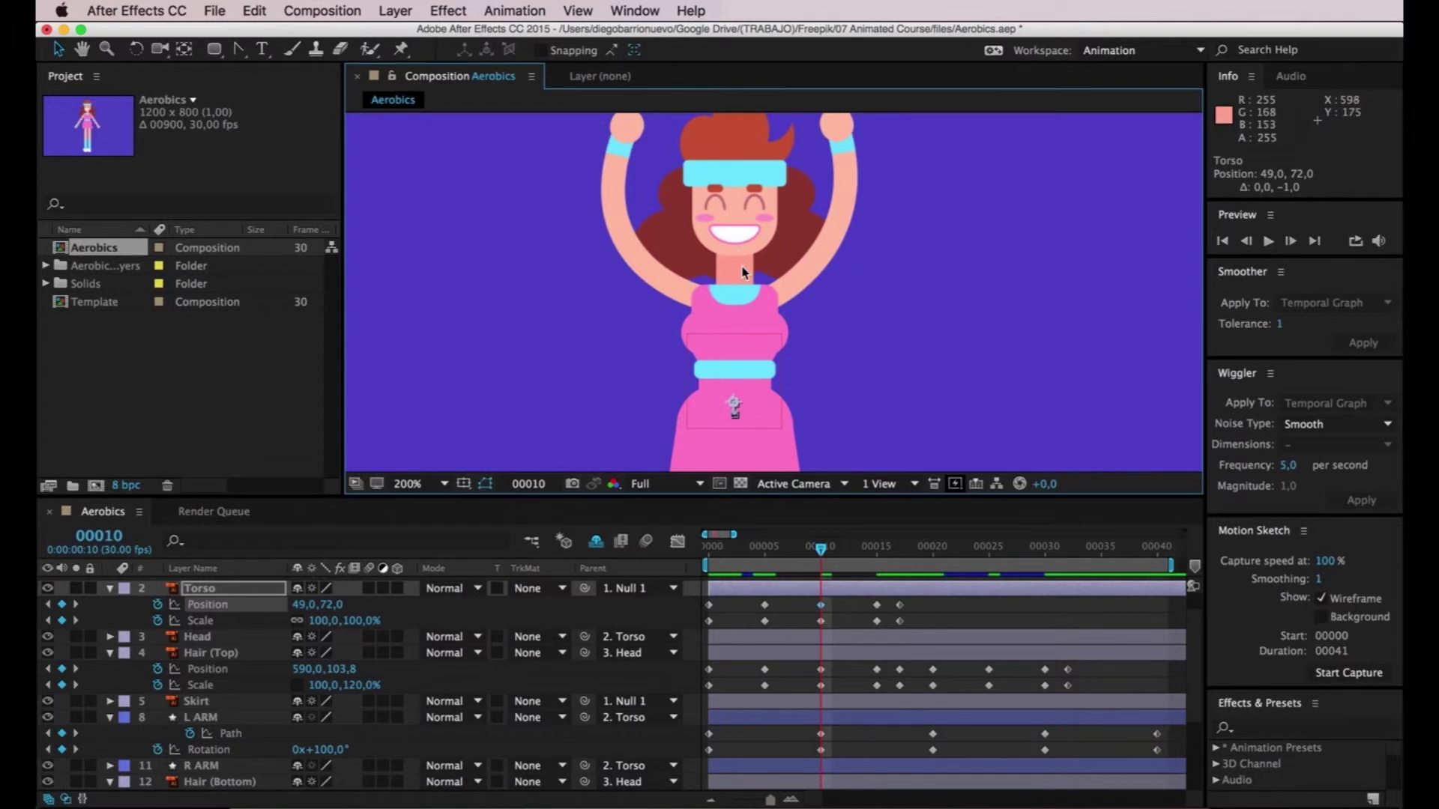
{"action": "left_click_drag", "start_coordinate": [754, 222], "coordinate": [757, 242]}
{"action": "key", "text": "Down"}
{"action": "key", "text": "Down"}
{"action": "key", "text": "Down"}
{"action": "key", "text": "Down"}
{"action": "key", "text": "Down"}
{"action": "key", "text": "Down"}
{"action": "key", "text": "Down"}
{"action": "key", "text": "Down"}
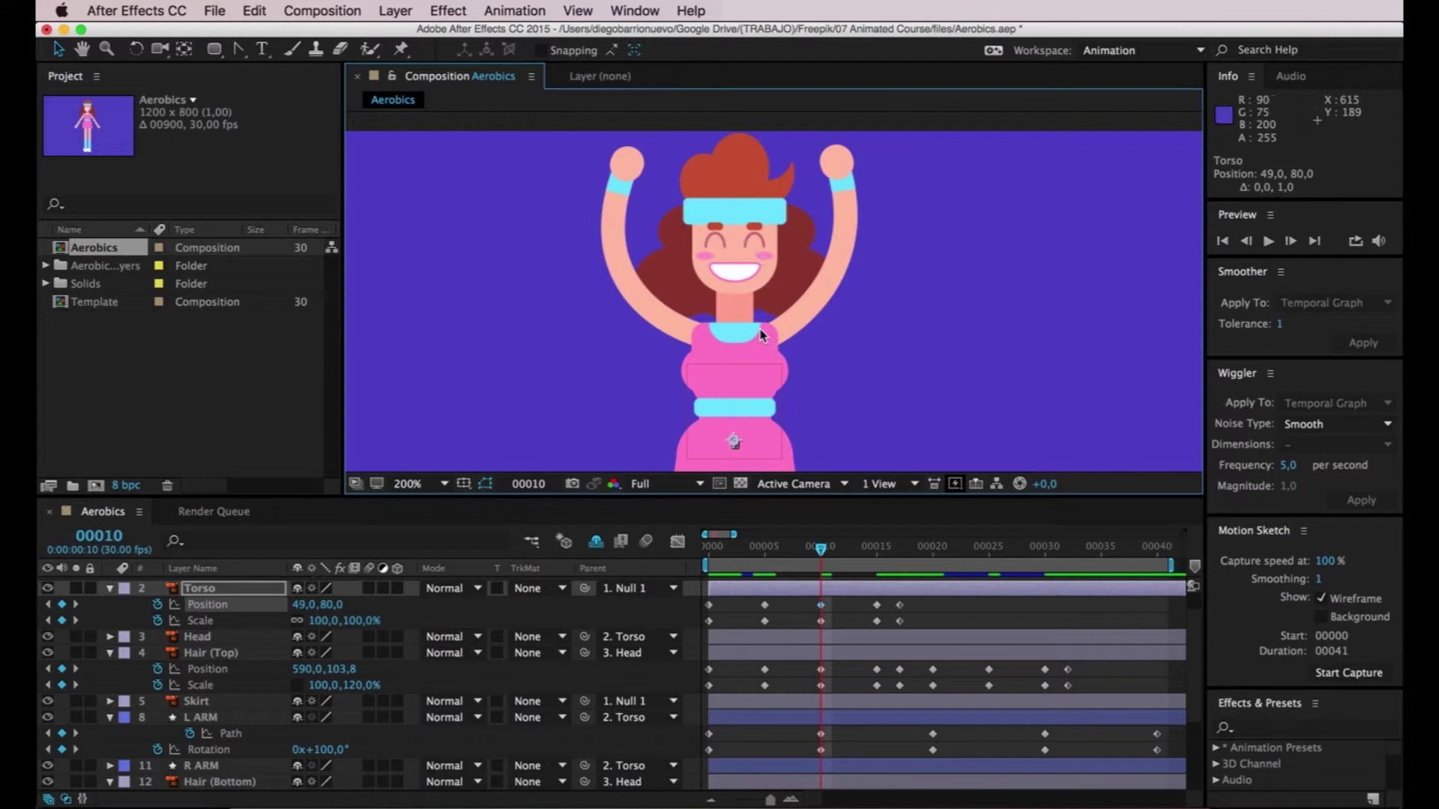
{"action": "mouse_move", "coordinate": [825, 552]}
{"action": "left_mouse_down"}
{"action": "mouse_move", "coordinate": [837, 553]}
{"action": "mouse_move", "coordinate": [740, 556]}
{"action": "mouse_move", "coordinate": [787, 555]}
{"action": "left_mouse_up"}
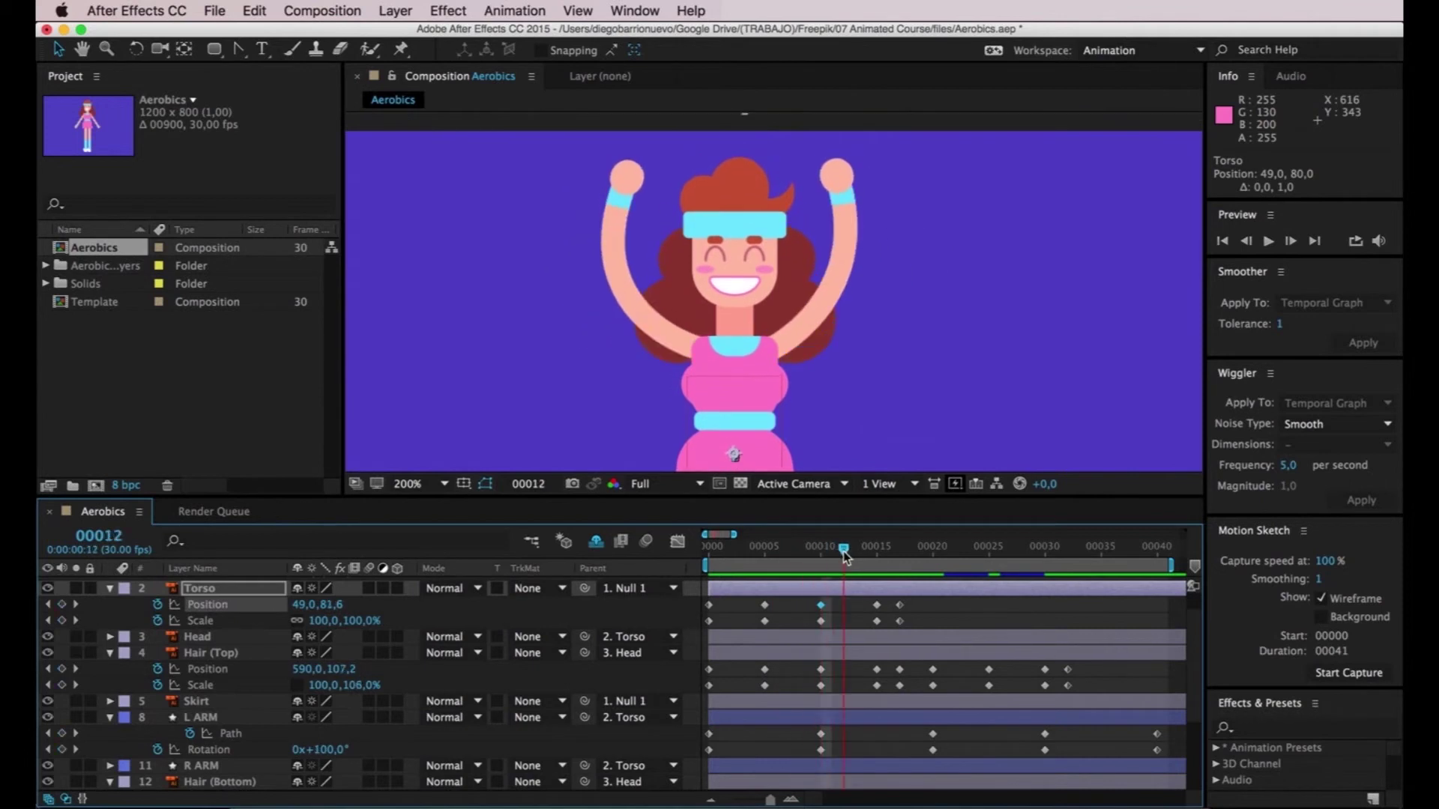
- Lower the Torso's frame-15 Position to 49,0,92,0 and preview the loop
{"action": "left_click_drag", "start_coordinate": [807, 562], "coordinate": [878, 559]}
{"action": "left_click", "coordinate": [879, 613]}
{"action": "left_click_drag", "start_coordinate": [874, 419], "coordinate": [864, 354]}
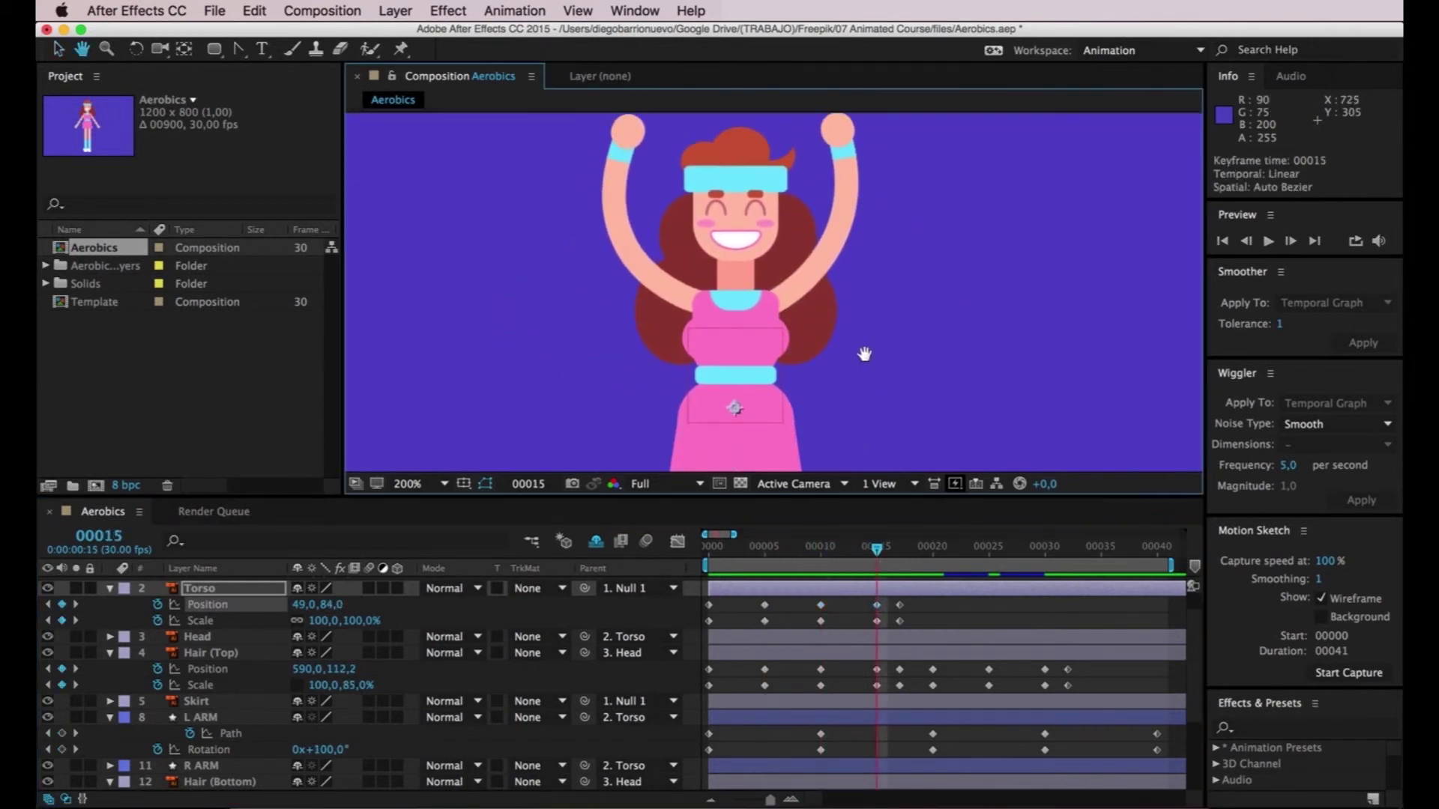
{"action": "key", "text": "Down"}
{"action": "key", "text": "Down"}
{"action": "key", "text": "Down"}
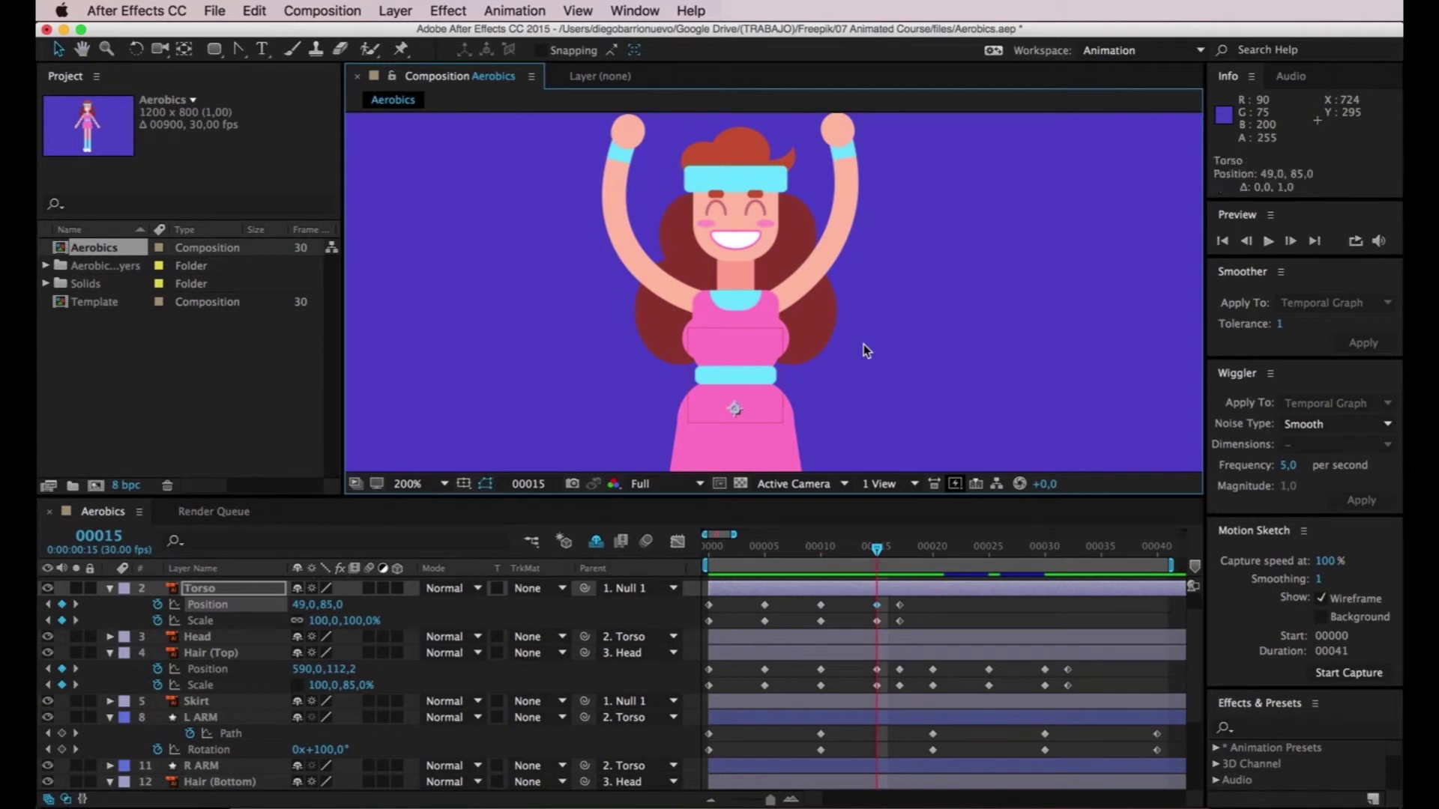
{"action": "key", "text": "Down"}
{"action": "key", "text": "Down"}
{"action": "key", "text": "Down"}
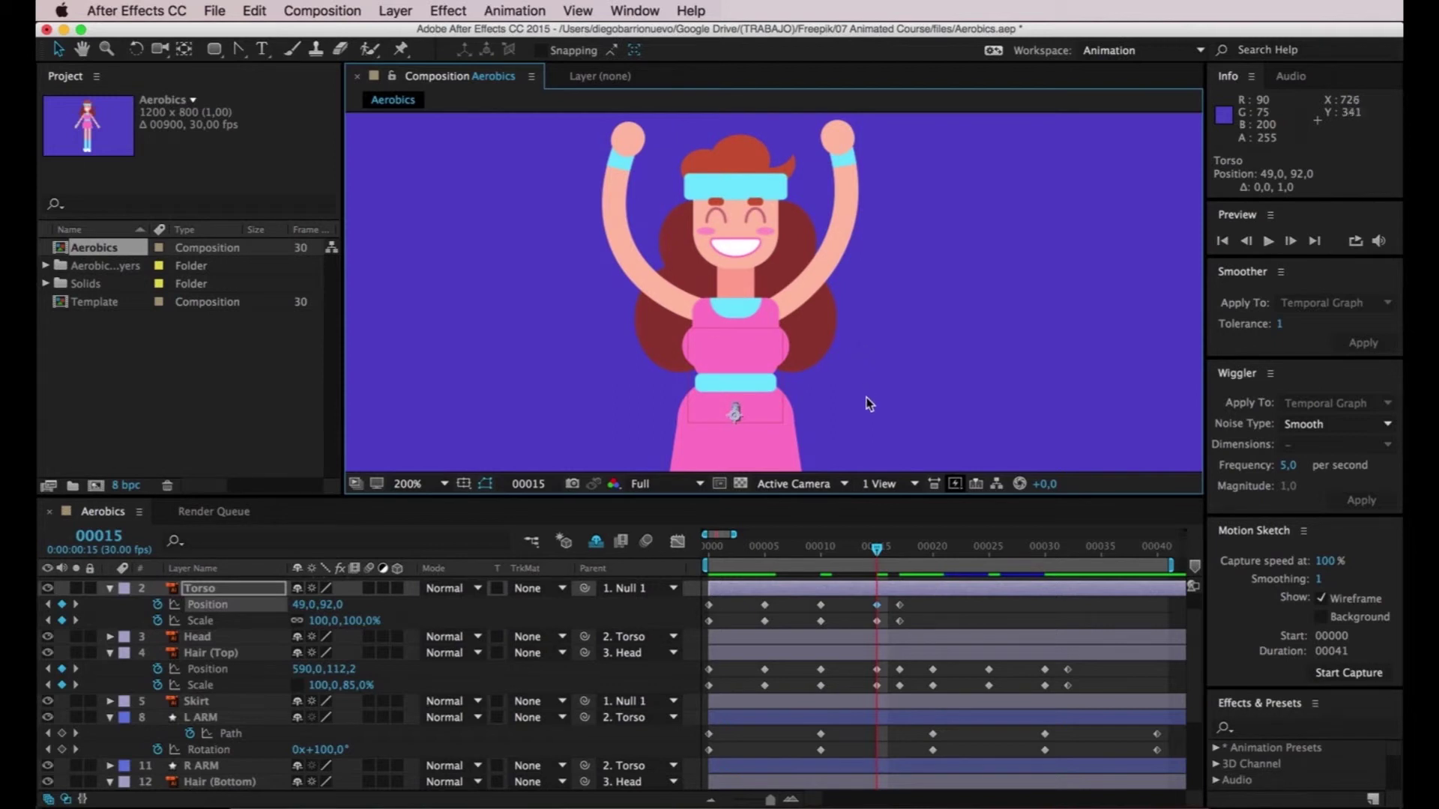
{"action": "left_click", "coordinate": [694, 545]}
{"action": "key", "text": "space"}
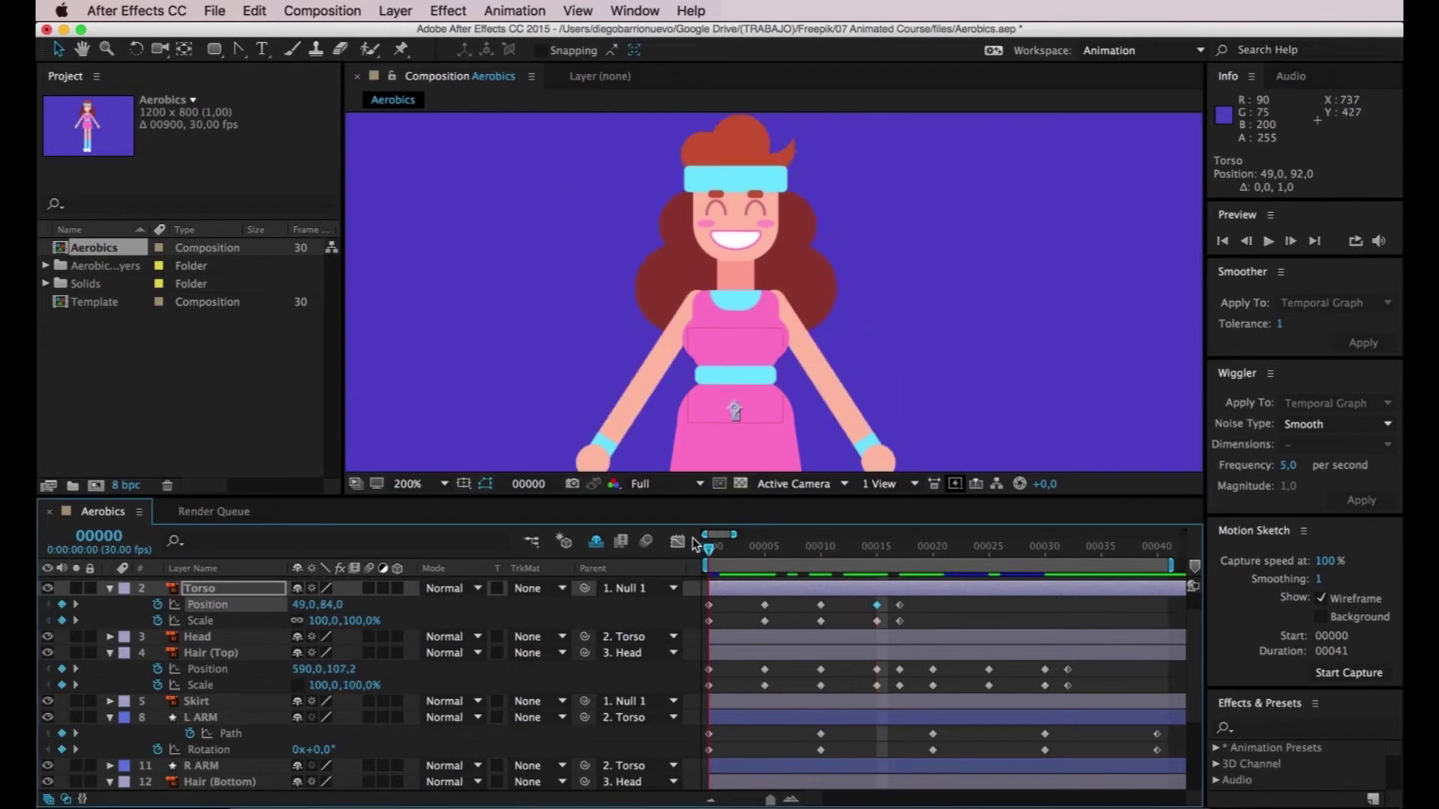
{"action": "scroll", "coordinate": [832, 277], "scroll_direction": "down", "scroll_amount": 1}
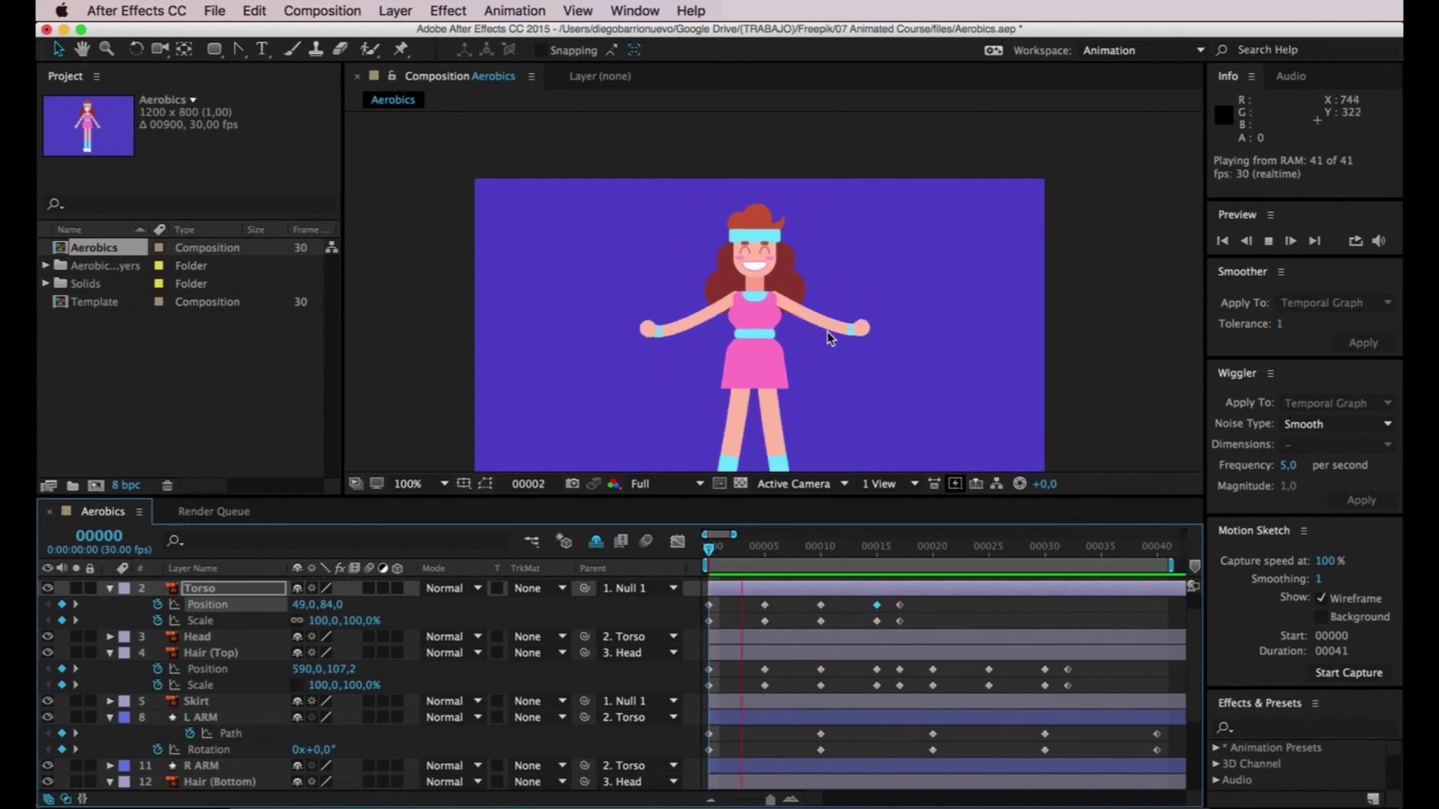
{"action": "left_click", "coordinate": [883, 564]}
{"action": "left_click", "coordinate": [877, 621]}
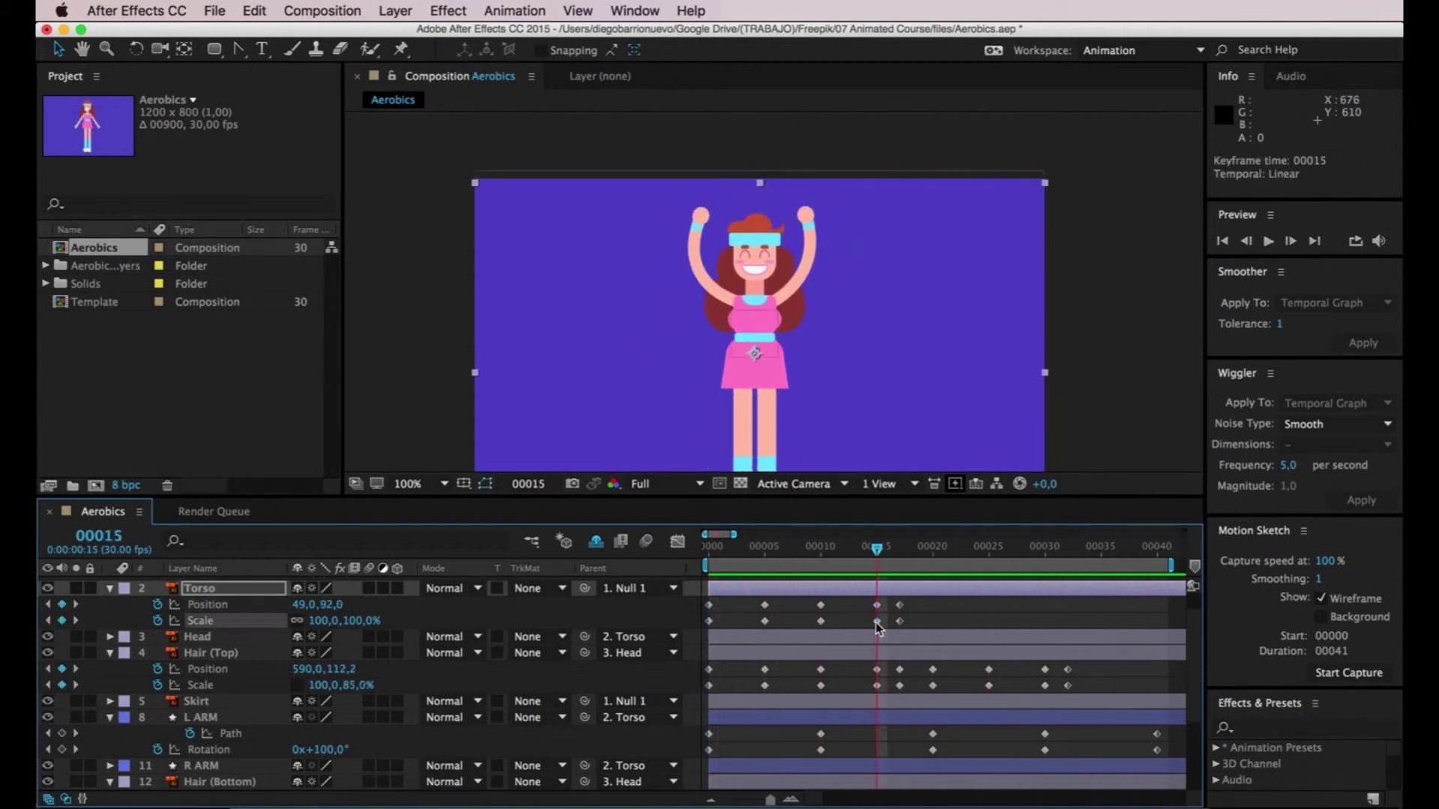
{"action": "left_click_drag", "start_coordinate": [327, 621], "coordinate": [318, 622]}
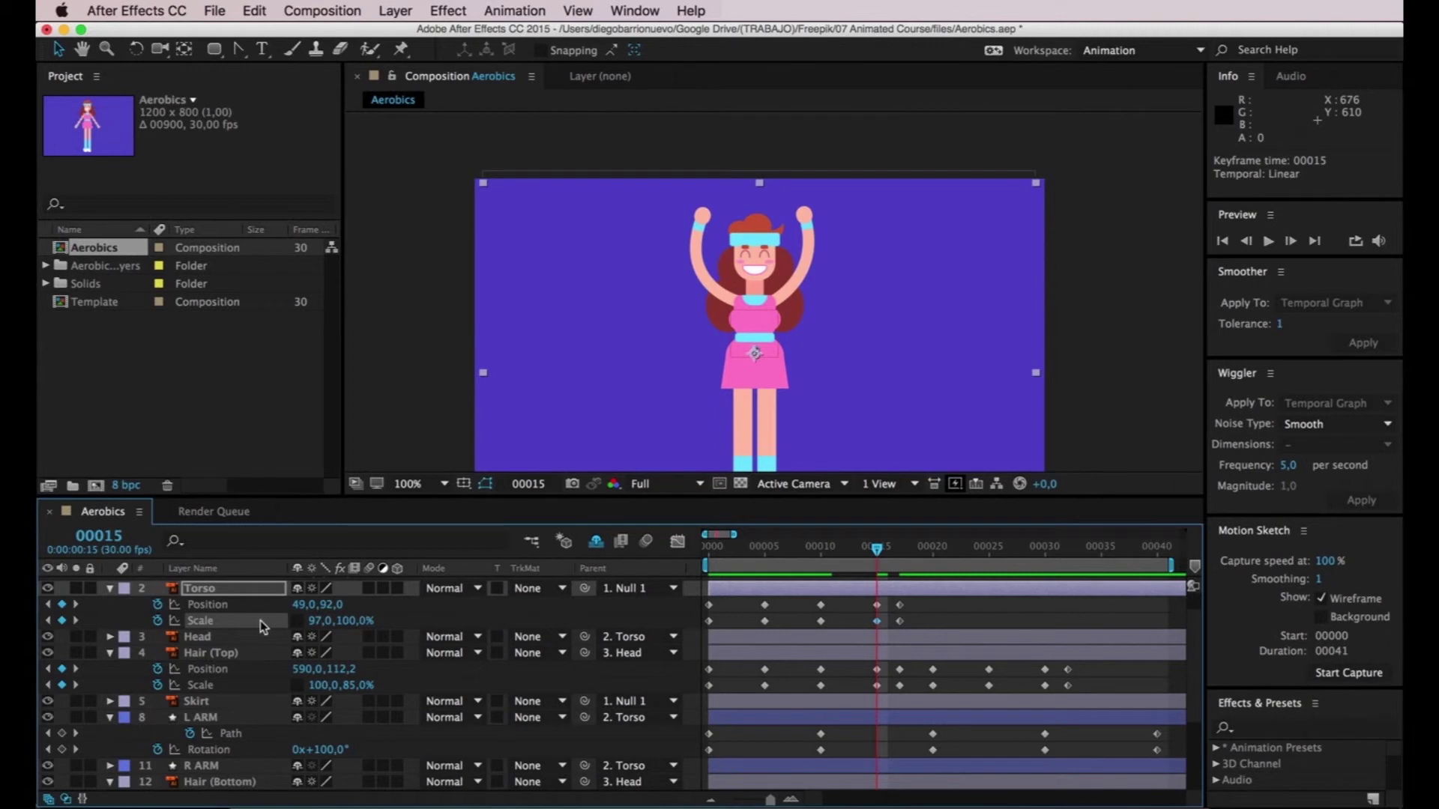
{"action": "key", "text": "super+z"}
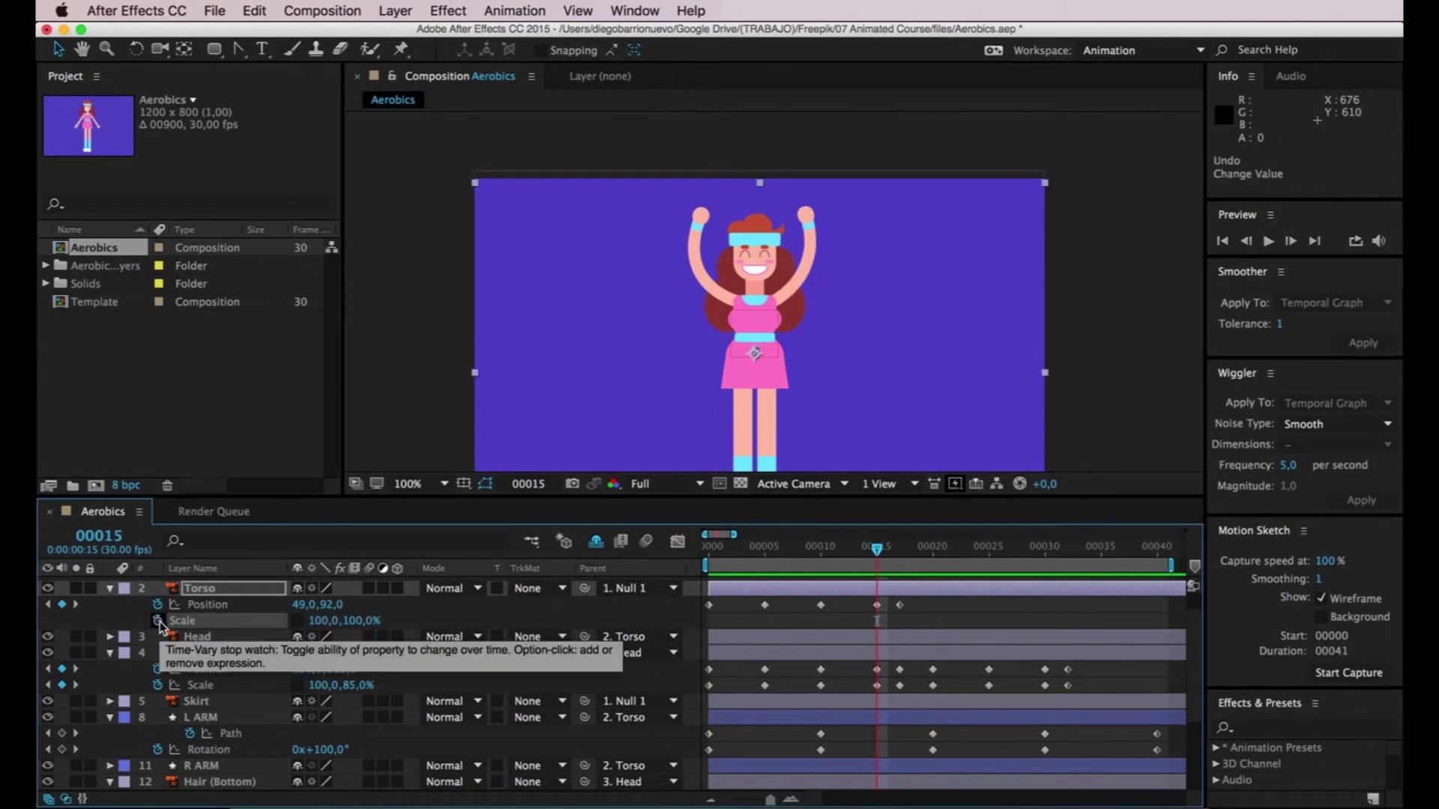
{"action": "left_click", "coordinate": [158, 620]}
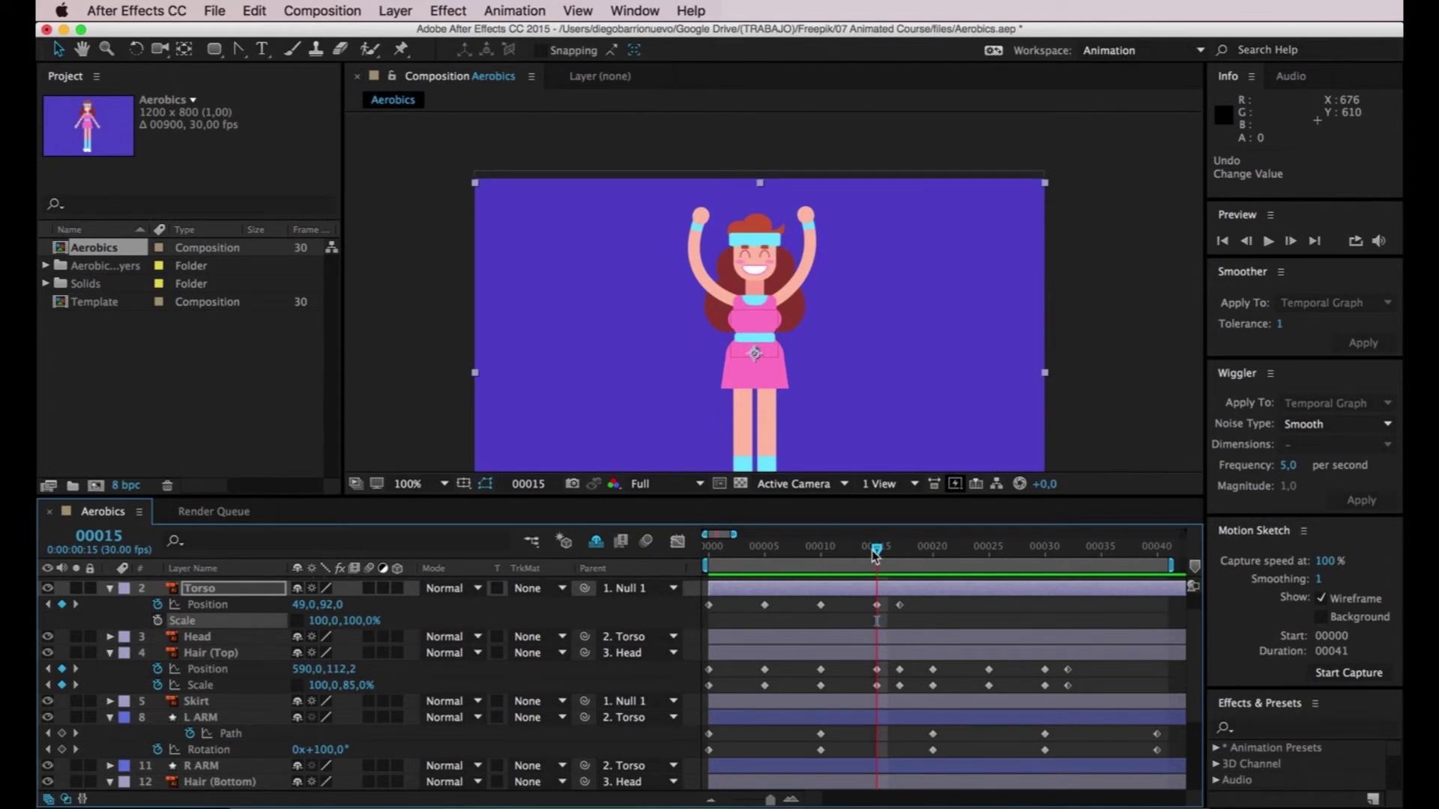
{"action": "key", "text": "space"}
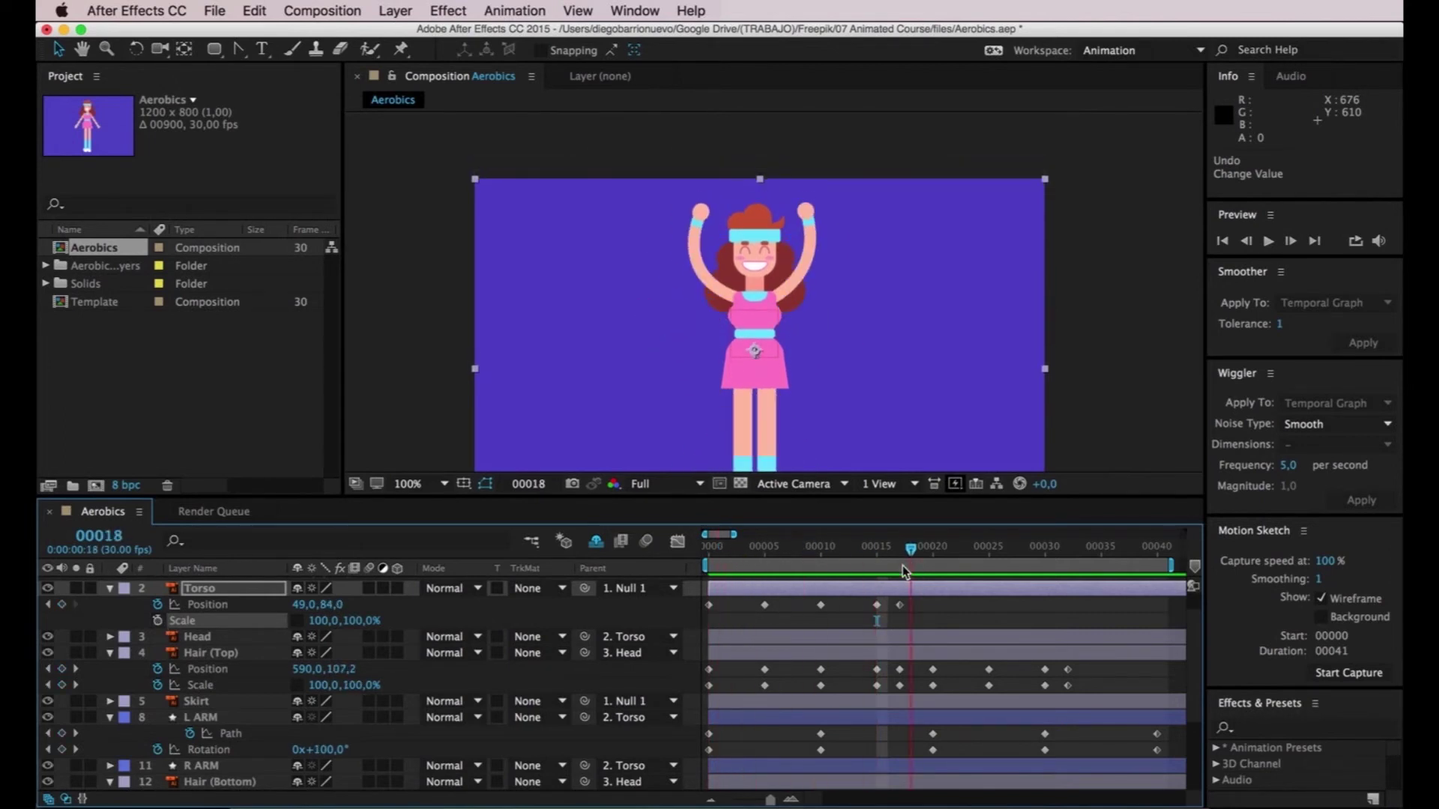
{"action": "key", "text": "space"}
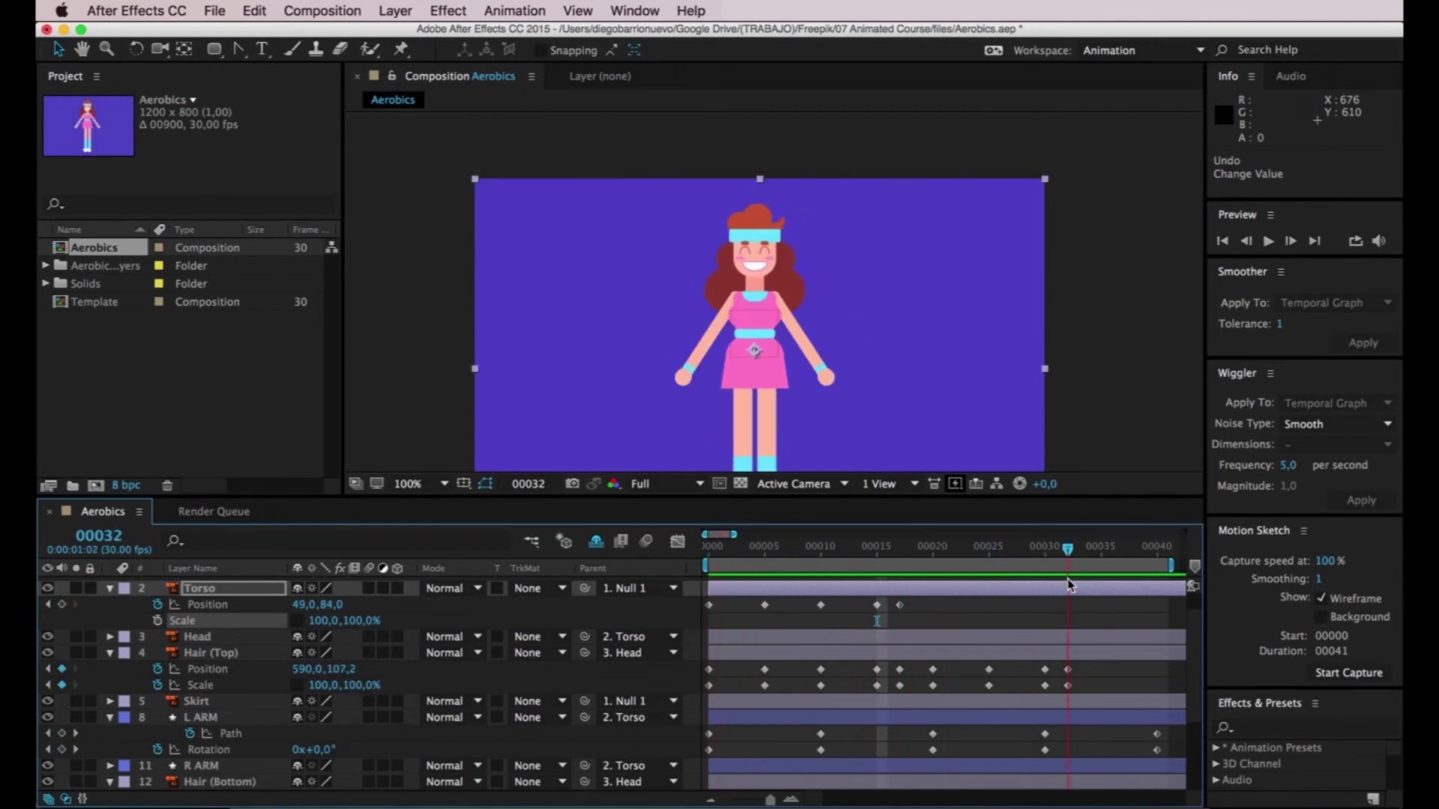
{"action": "left_click_drag", "start_coordinate": [902, 568], "coordinate": [790, 560]}
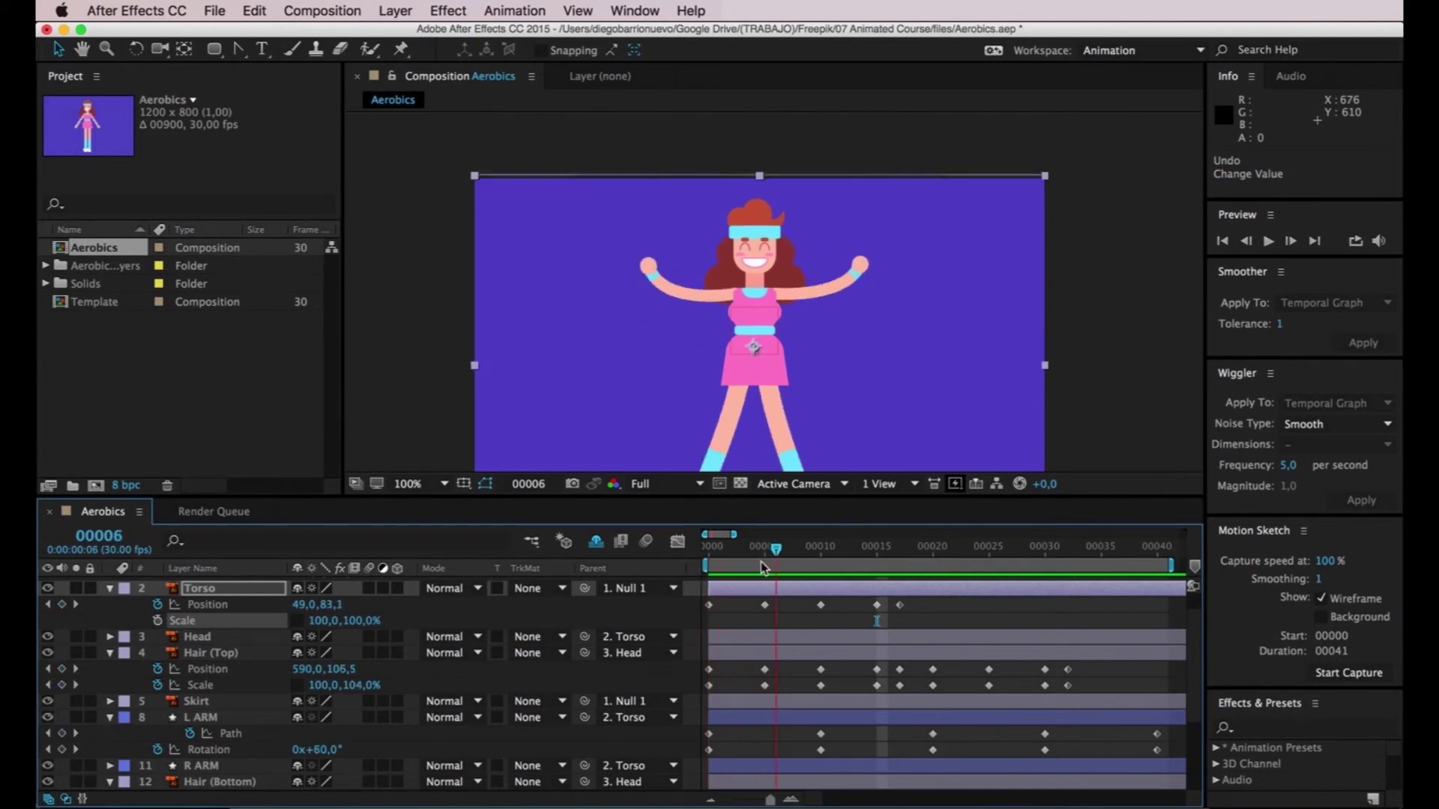
- Copy the four Torso Position bob keyframes to repeat from frame 20, then preview the loop
{"action": "left_click_drag", "start_coordinate": [790, 560], "coordinate": [718, 564]}
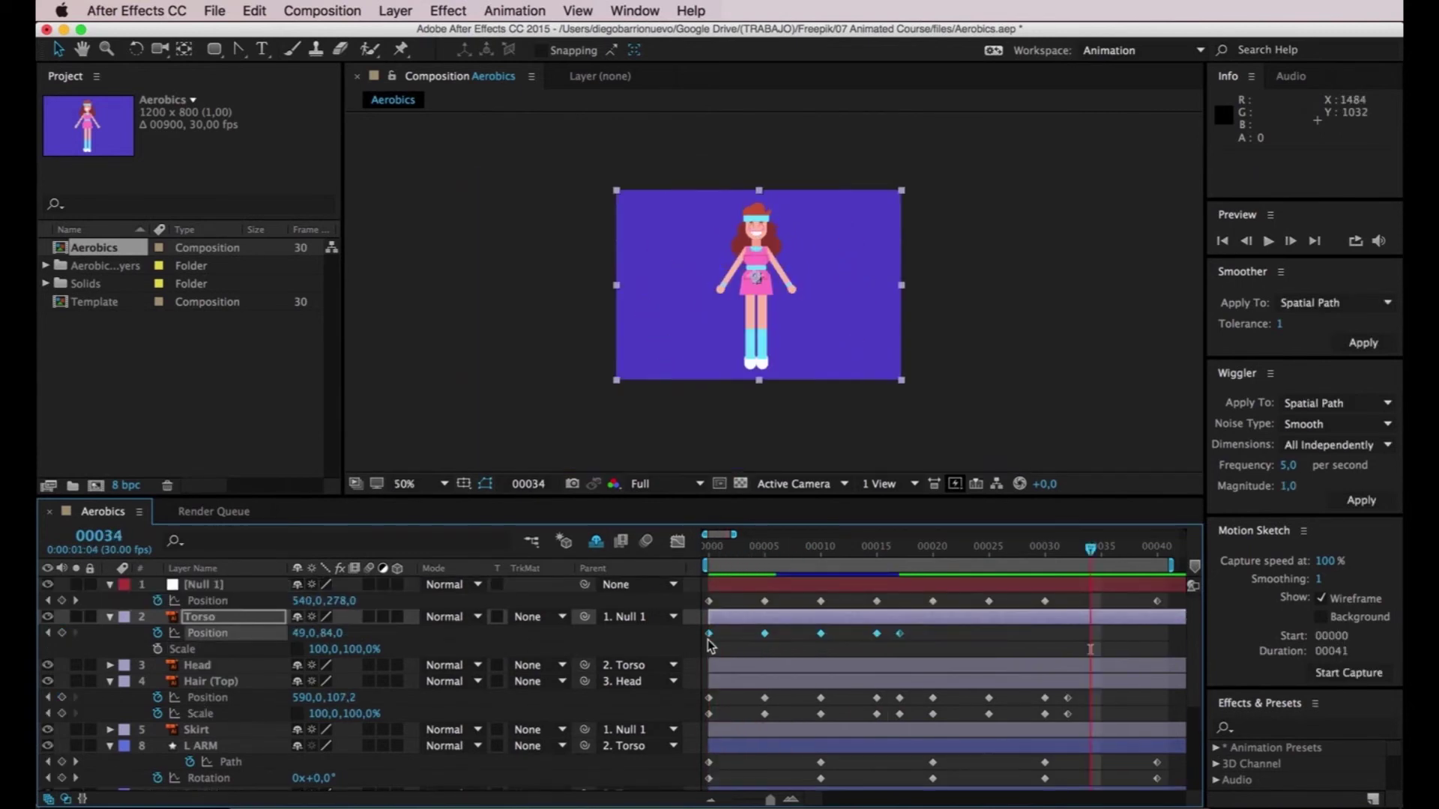
{"action": "left_click_drag", "start_coordinate": [917, 645], "coordinate": [763, 629]}
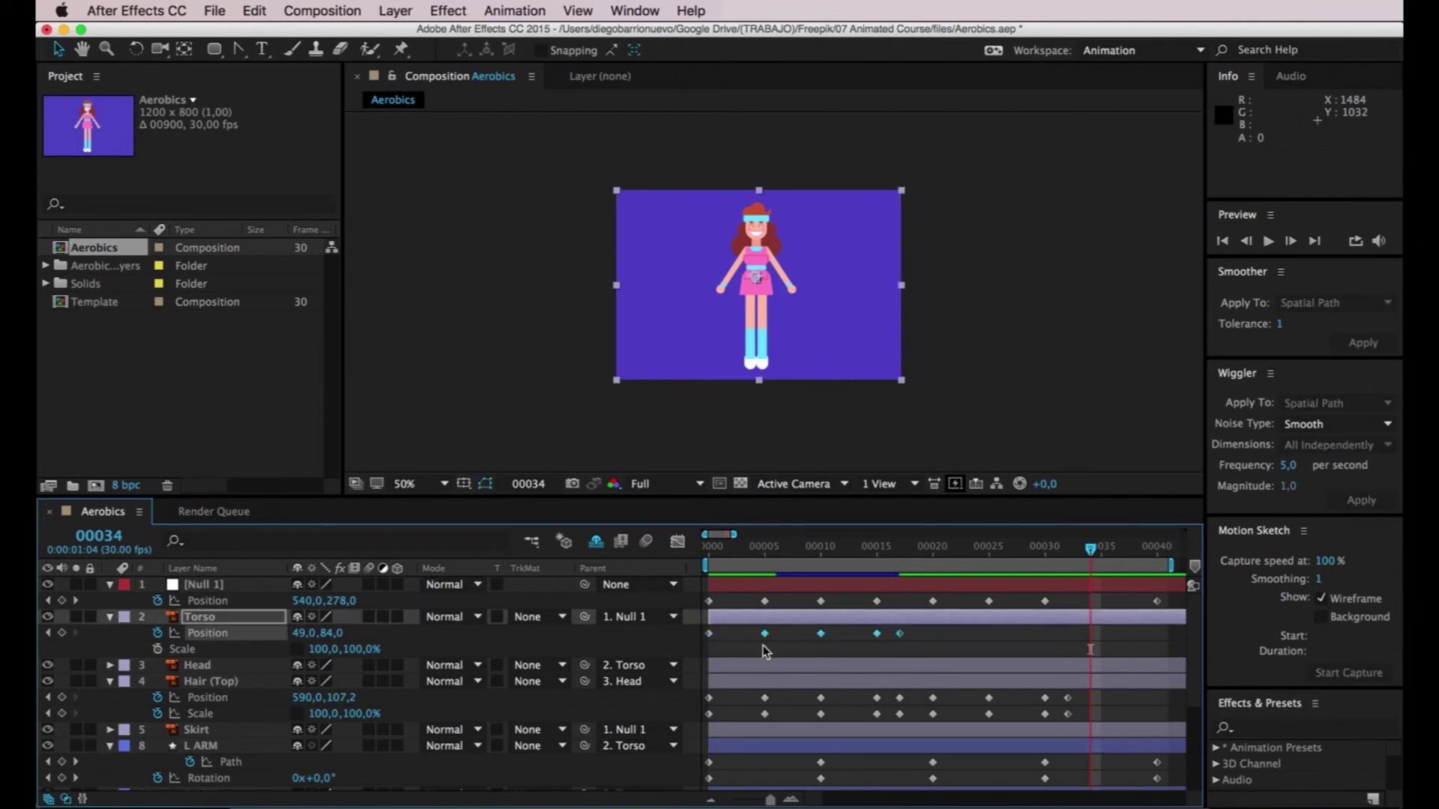
{"action": "key", "text": "super+c"}
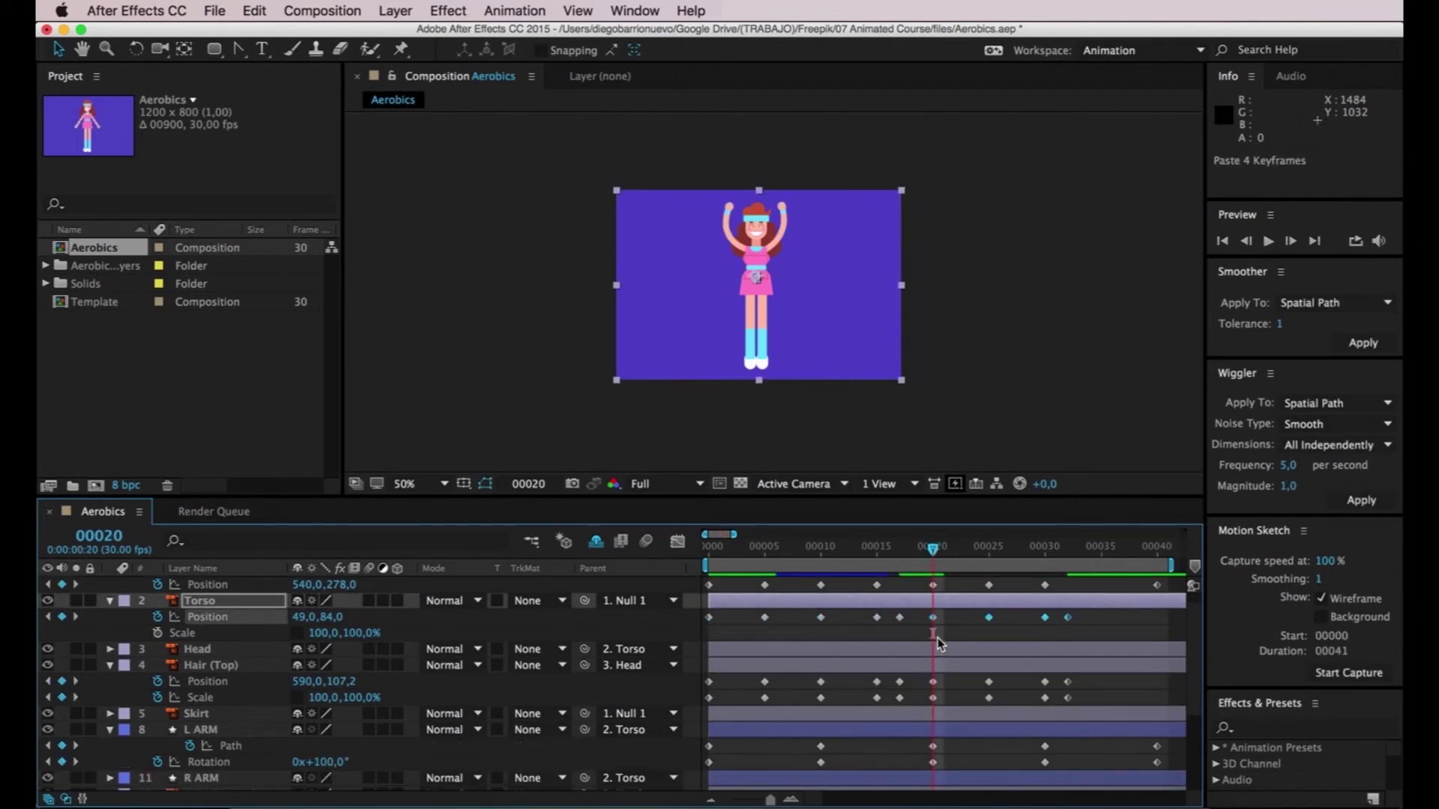
{"action": "left_click_drag", "start_coordinate": [933, 548], "coordinate": [685, 560]}
{"action": "key", "text": "space"}
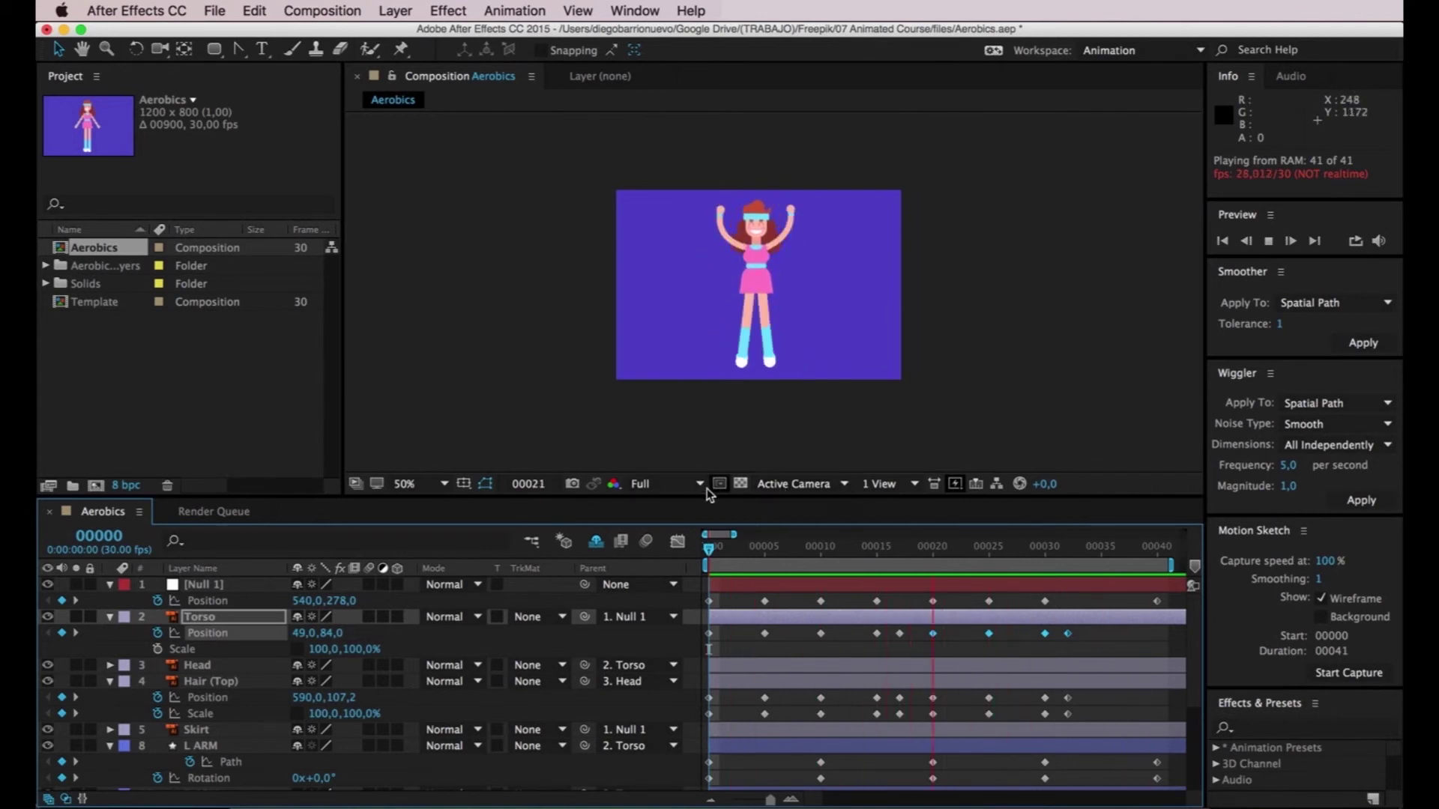
{"action": "scroll", "coordinate": [770, 304], "scroll_direction": "up", "scroll_amount": 2}
- Show the viewer at 100%, enlarge the Composition panel, and preview the character
{"action": "key", "text": "h"}
{"action": "left_click_drag", "start_coordinate": [779, 267], "coordinate": [777, 283]}
{"action": "key", "text": "v"}
{"action": "left_click", "coordinate": [1073, 288]}
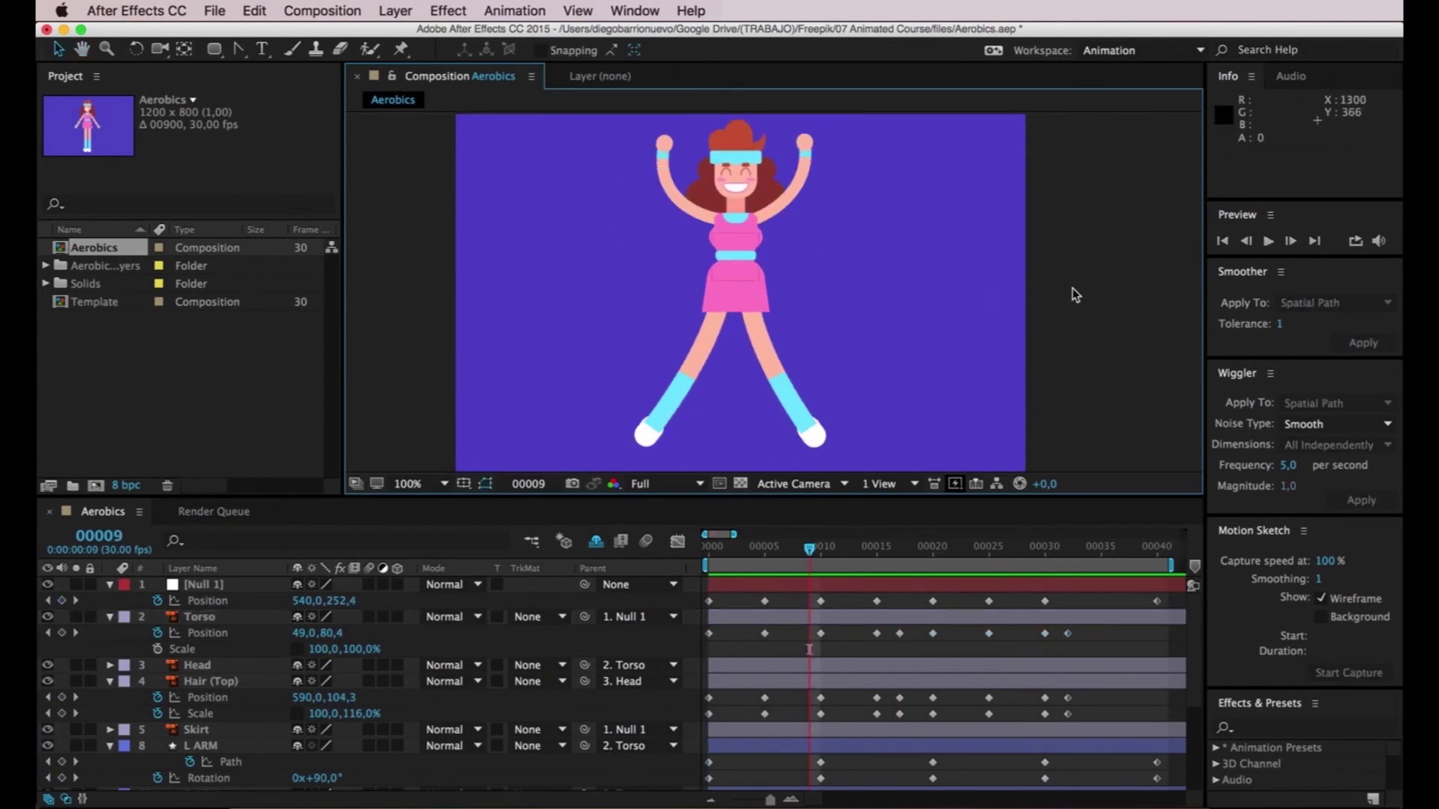
{"action": "key", "text": "space"}
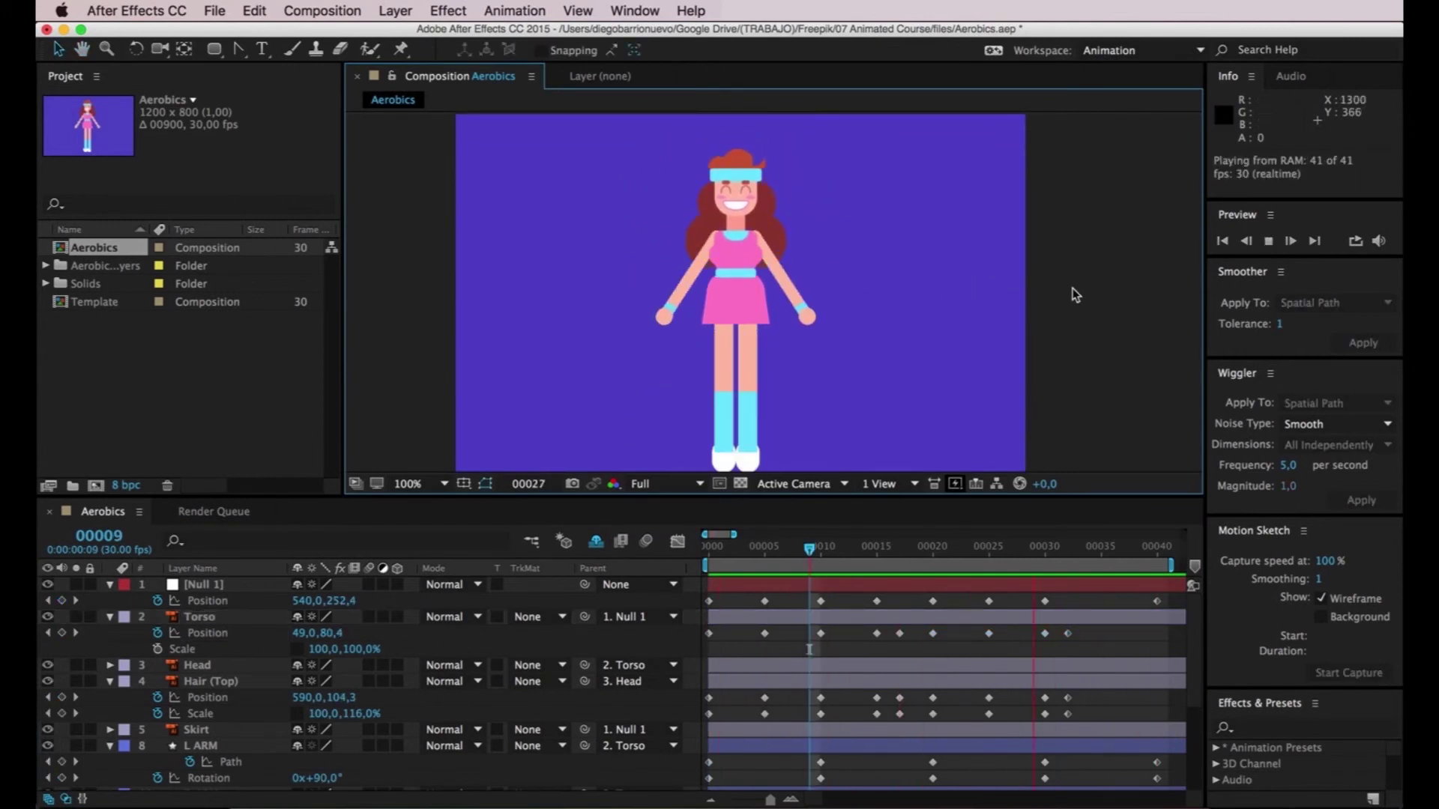
{"action": "left_click_drag", "start_coordinate": [1080, 499], "coordinate": [1070, 535]}
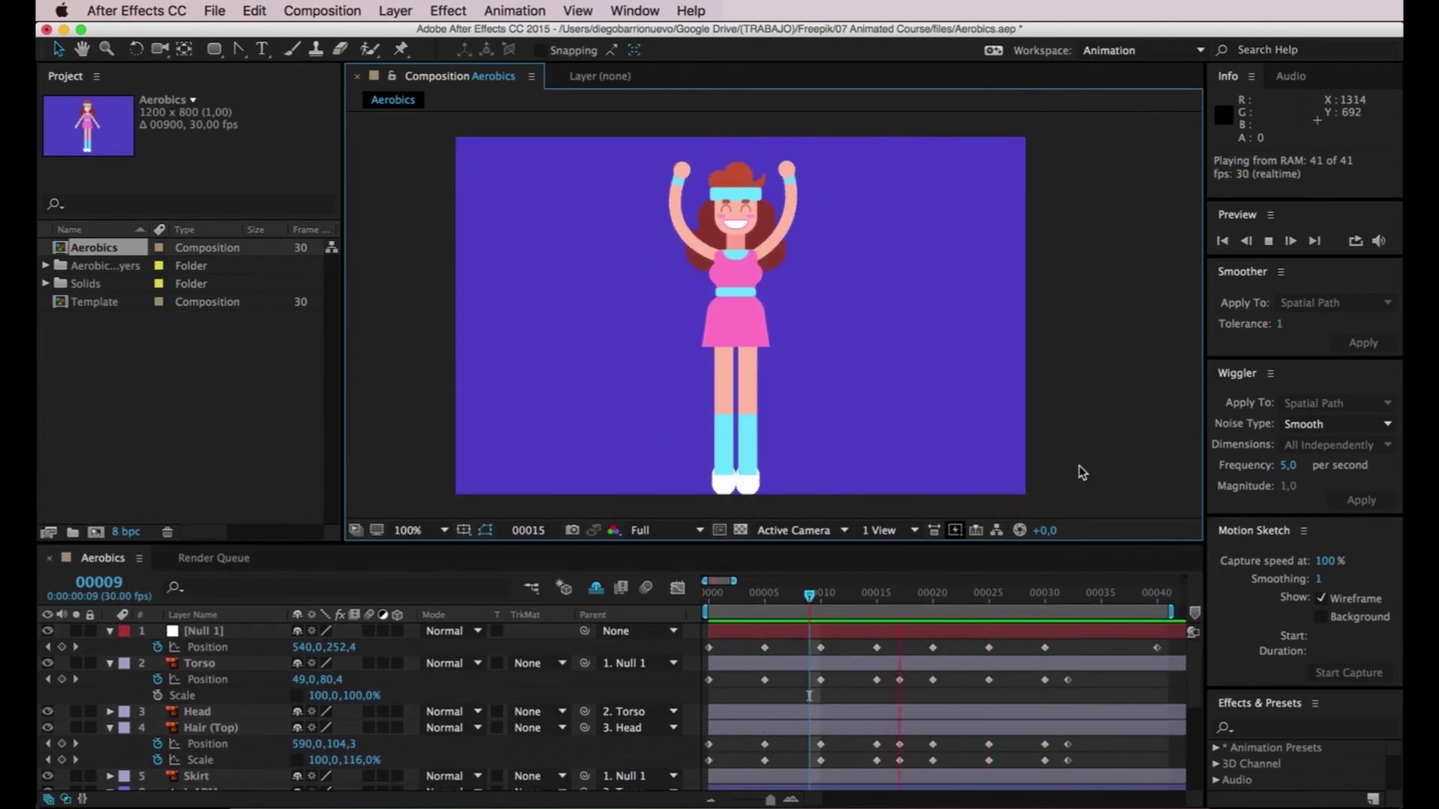
{"action": "key", "text": "space"}
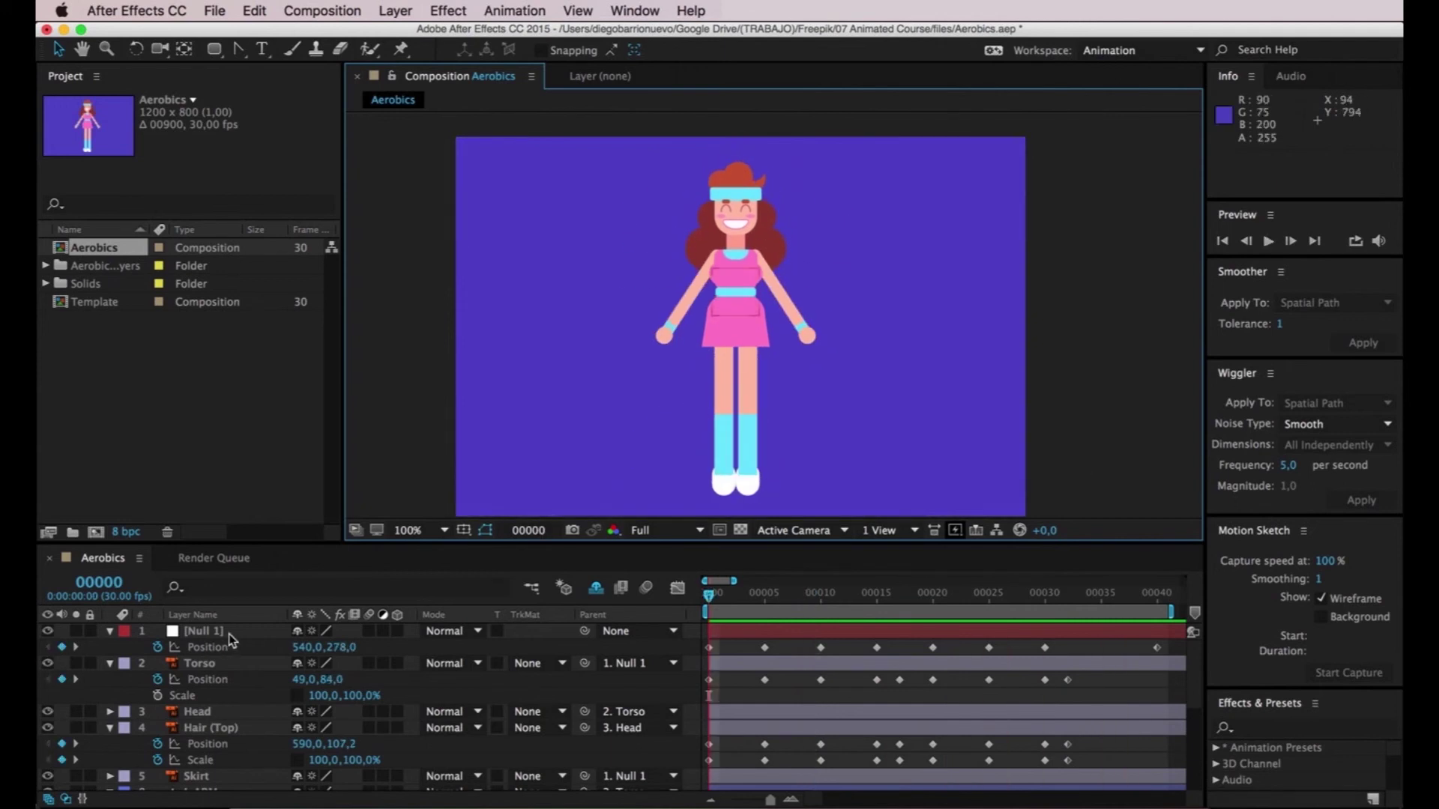
- Set Null 1's Scale to 95% and preview the smaller character
{"action": "left_click", "coordinate": [229, 633]}
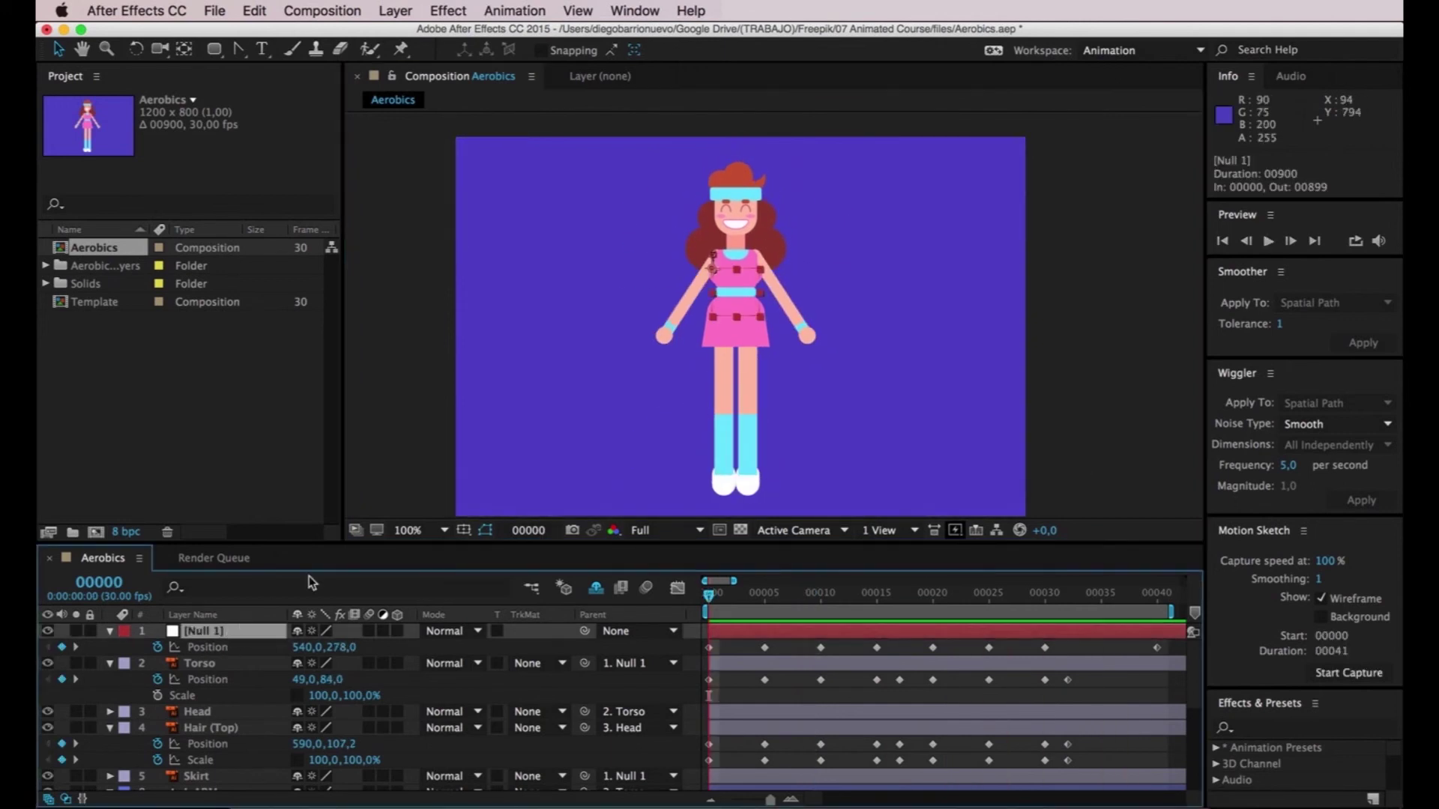
{"action": "mouse_move", "coordinate": [715, 593]}
{"action": "left_mouse_down"}
{"action": "mouse_move", "coordinate": [803, 592]}
{"action": "mouse_move", "coordinate": [704, 594]}
{"action": "left_mouse_up"}
{"action": "key", "text": "s"}
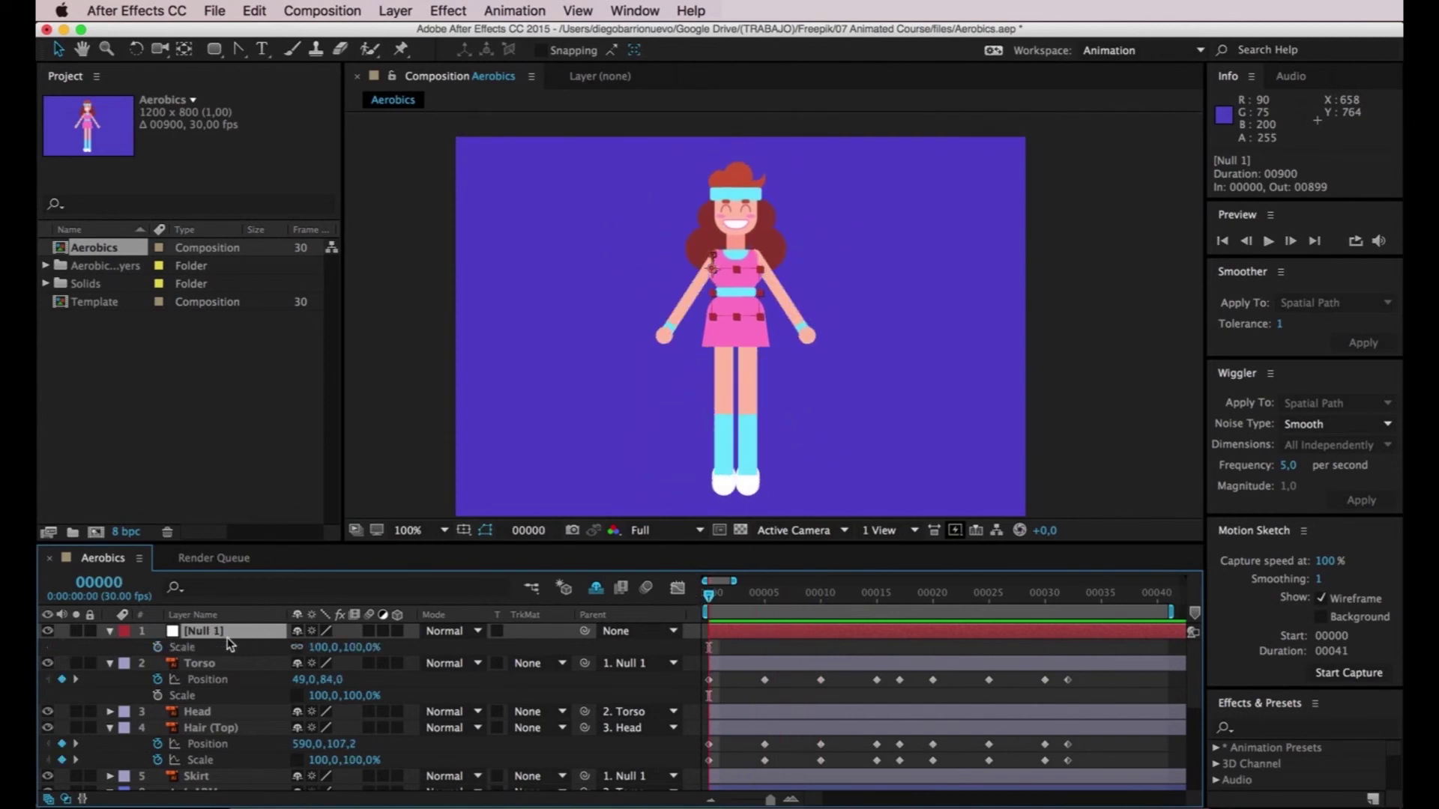
{"action": "left_click", "coordinate": [318, 647]}
{"action": "type", "text": "95"}
{"action": "key", "text": "Return"}
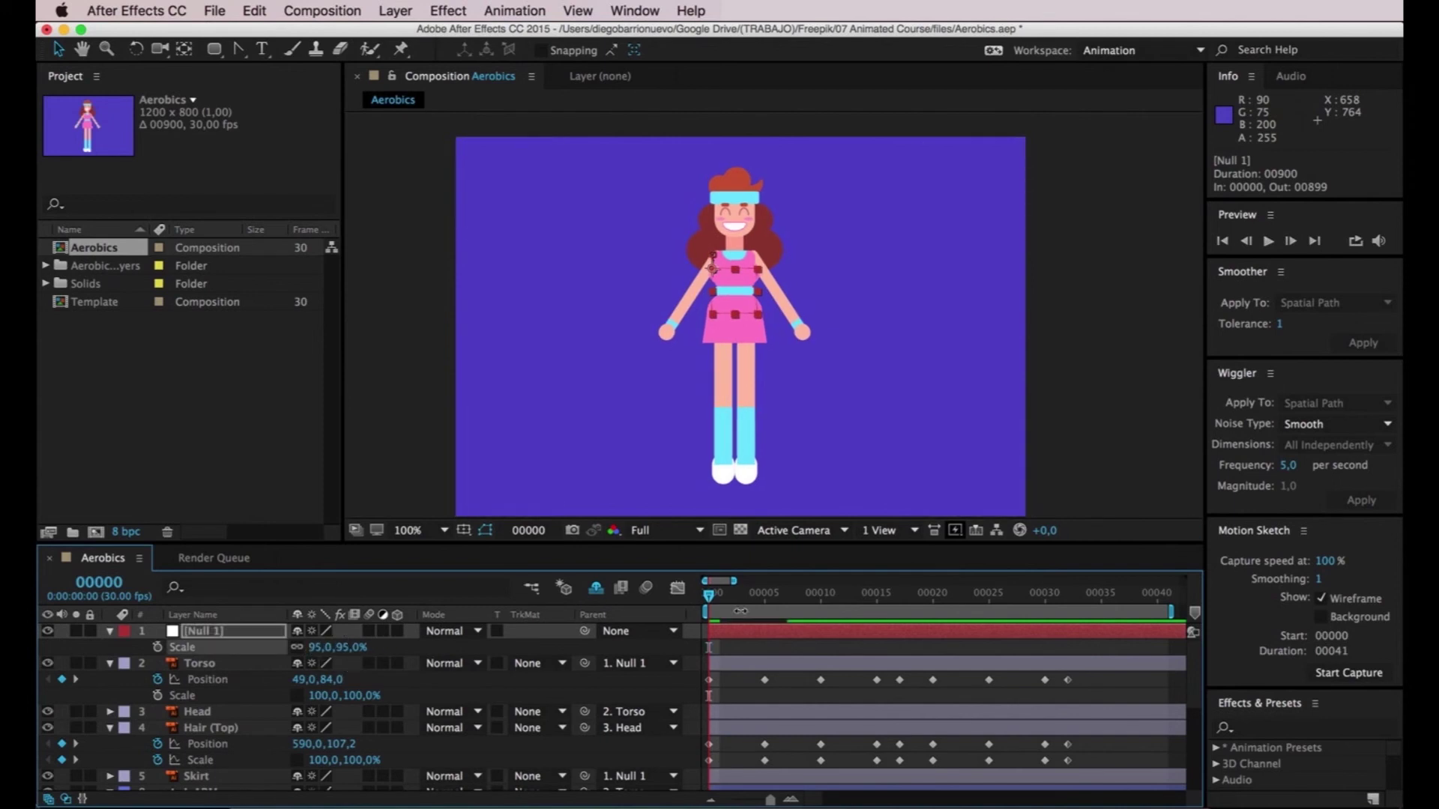
{"action": "key", "text": "space"}
{"action": "key", "text": "space"}
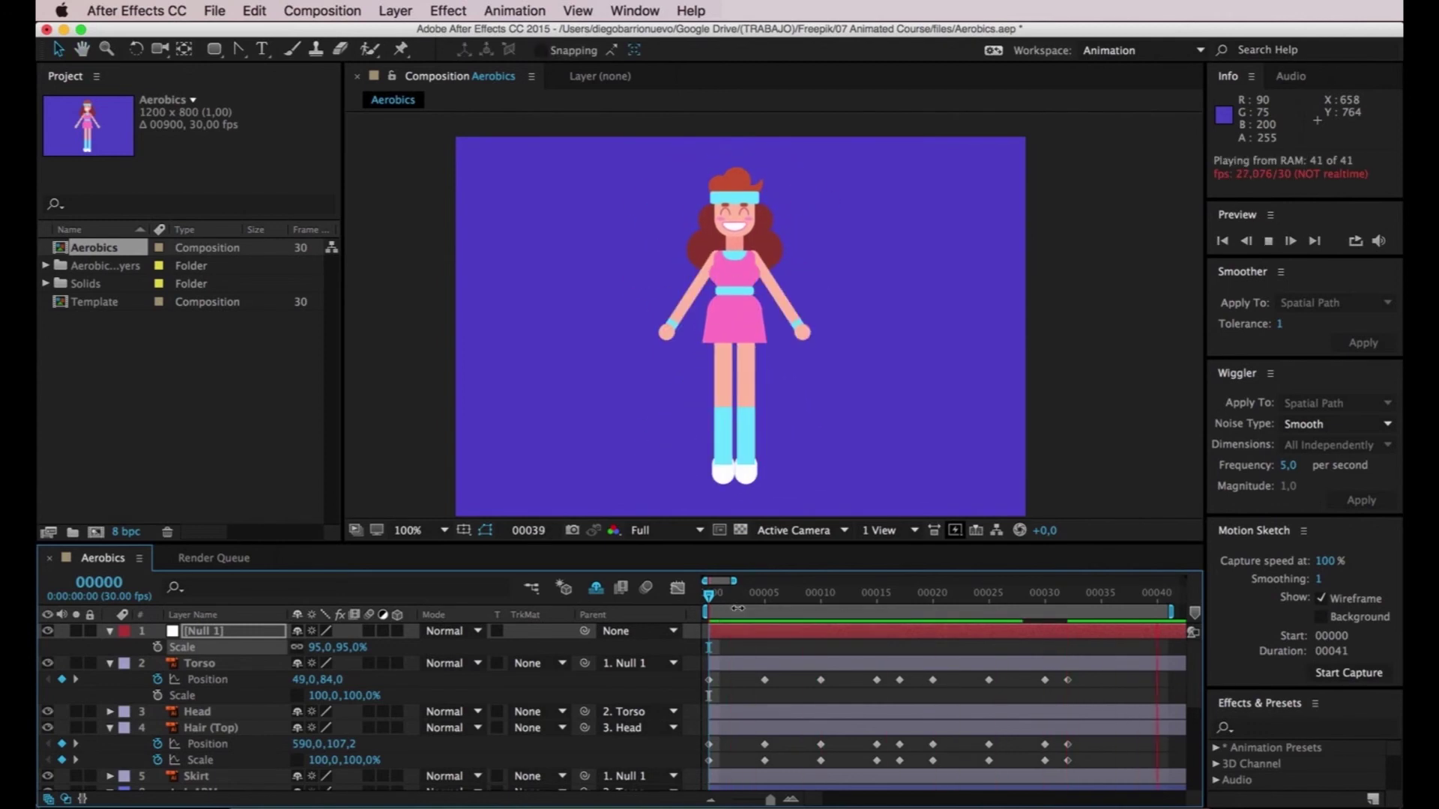
{"action": "left_click_drag", "start_coordinate": [712, 598], "coordinate": [886, 613]}
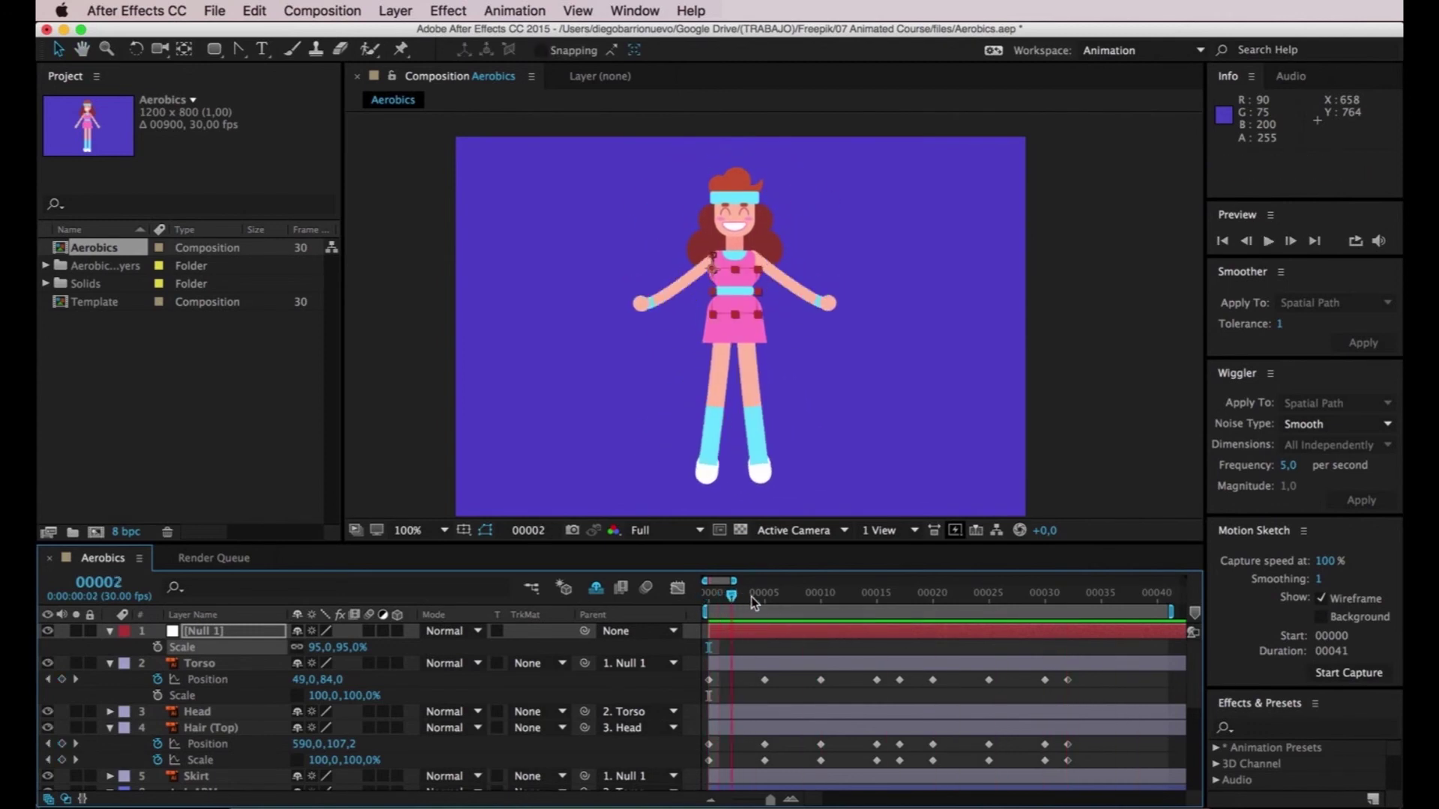
{"action": "left_click_drag", "start_coordinate": [886, 613], "coordinate": [719, 600]}
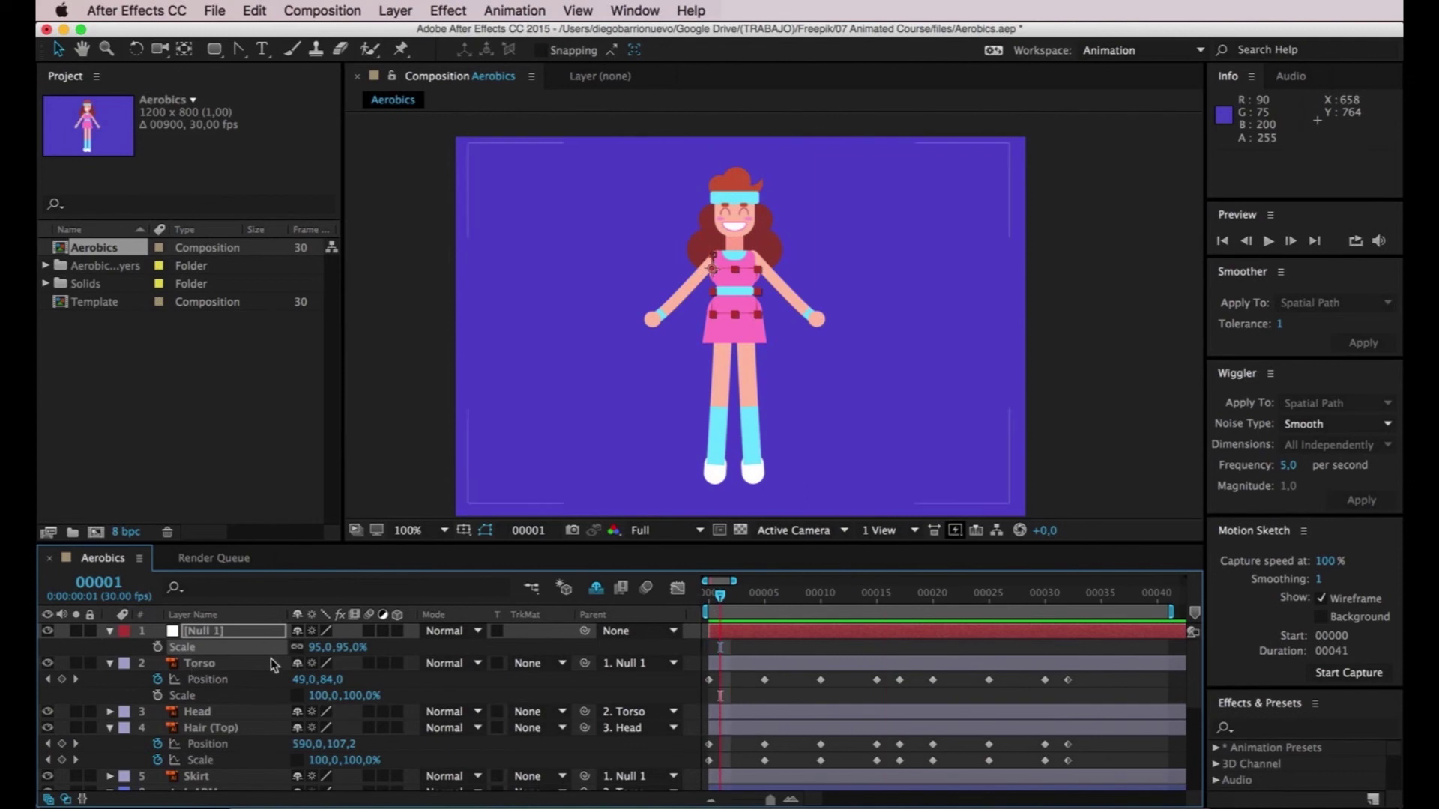
- Change Null 1's Scale to 90% and play the preview
{"action": "left_click", "coordinate": [320, 647]}
{"action": "type", "text": "90"}
{"action": "key", "text": "Return"}
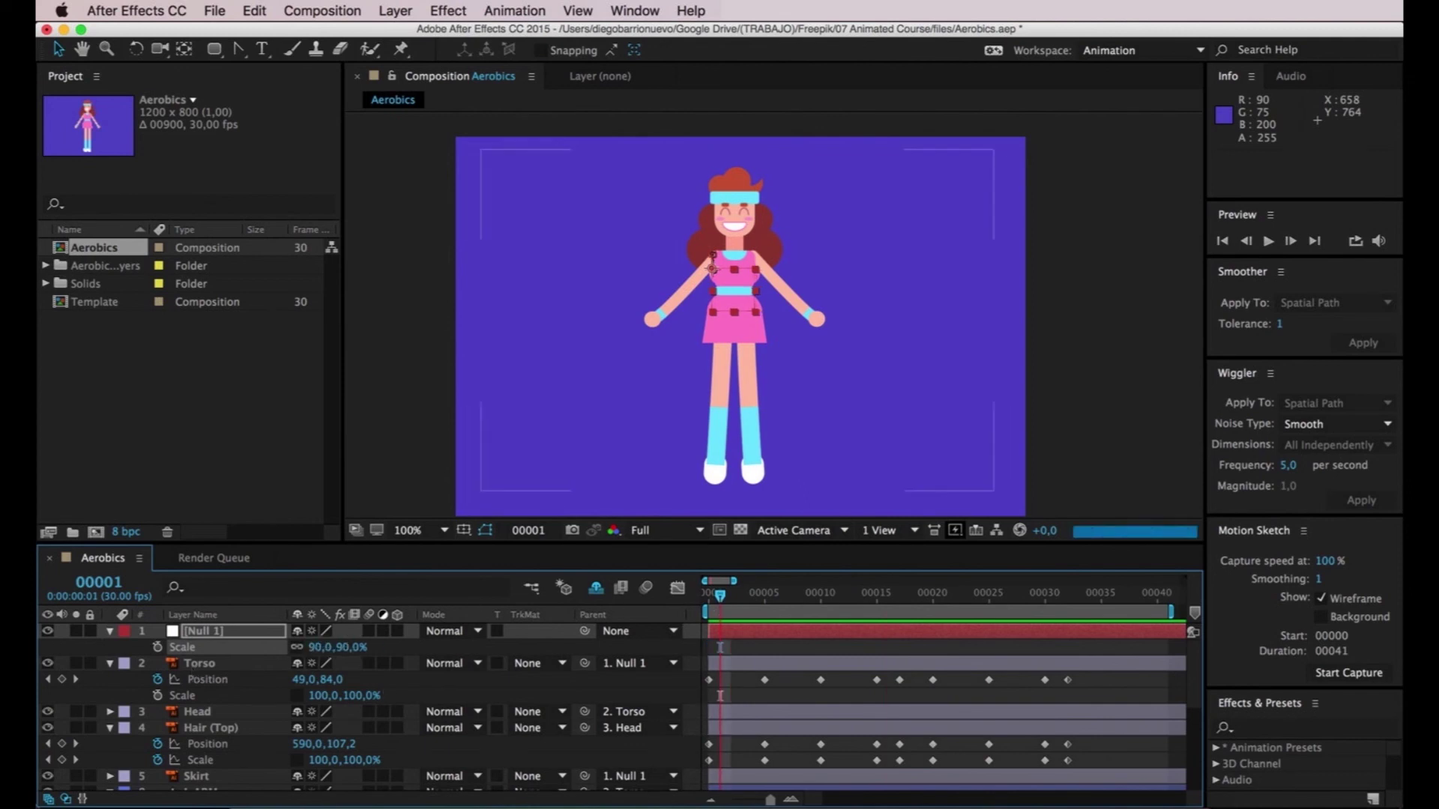
{"action": "left_click", "coordinate": [1031, 469]}
{"action": "key", "text": "space"}
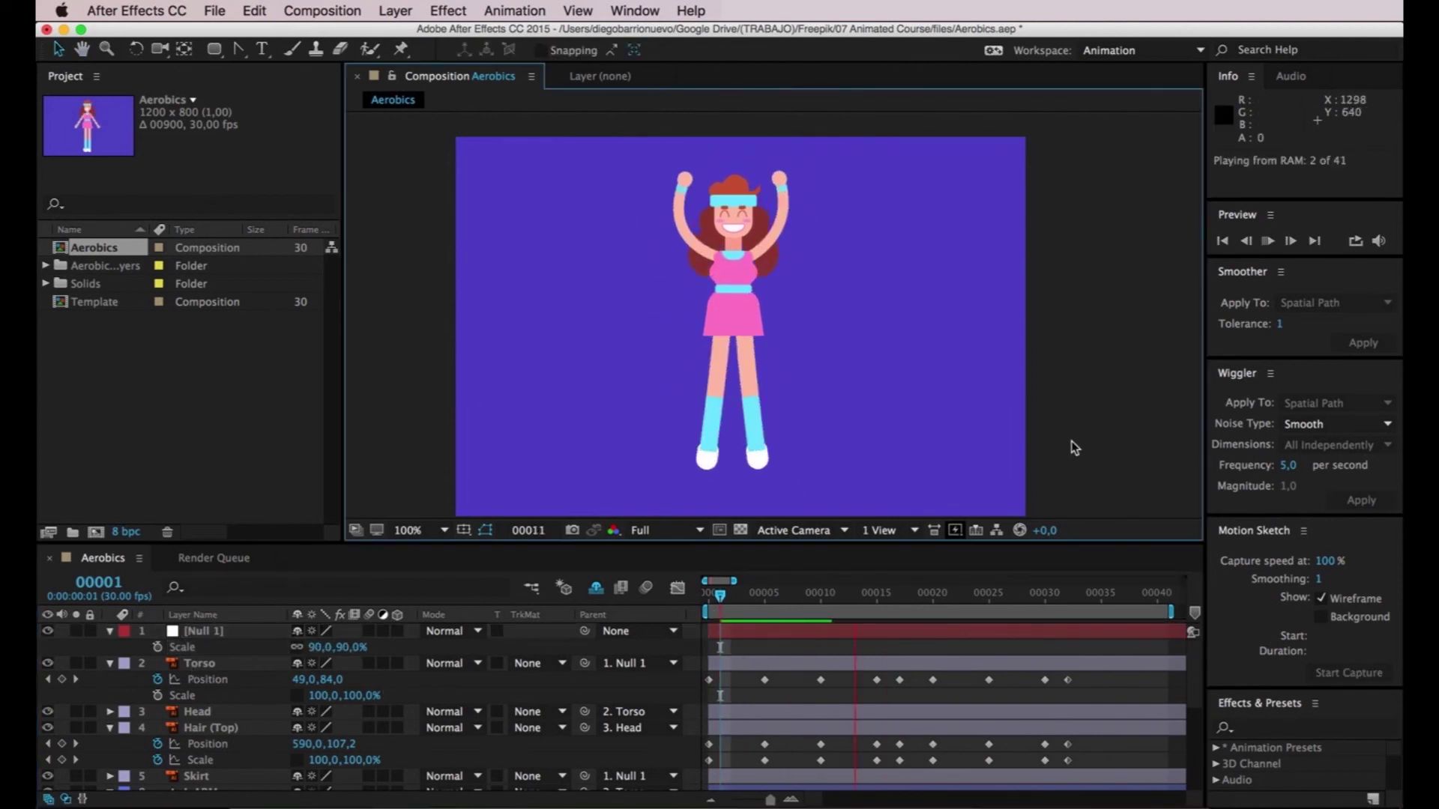
{"action": "key", "text": "space"}
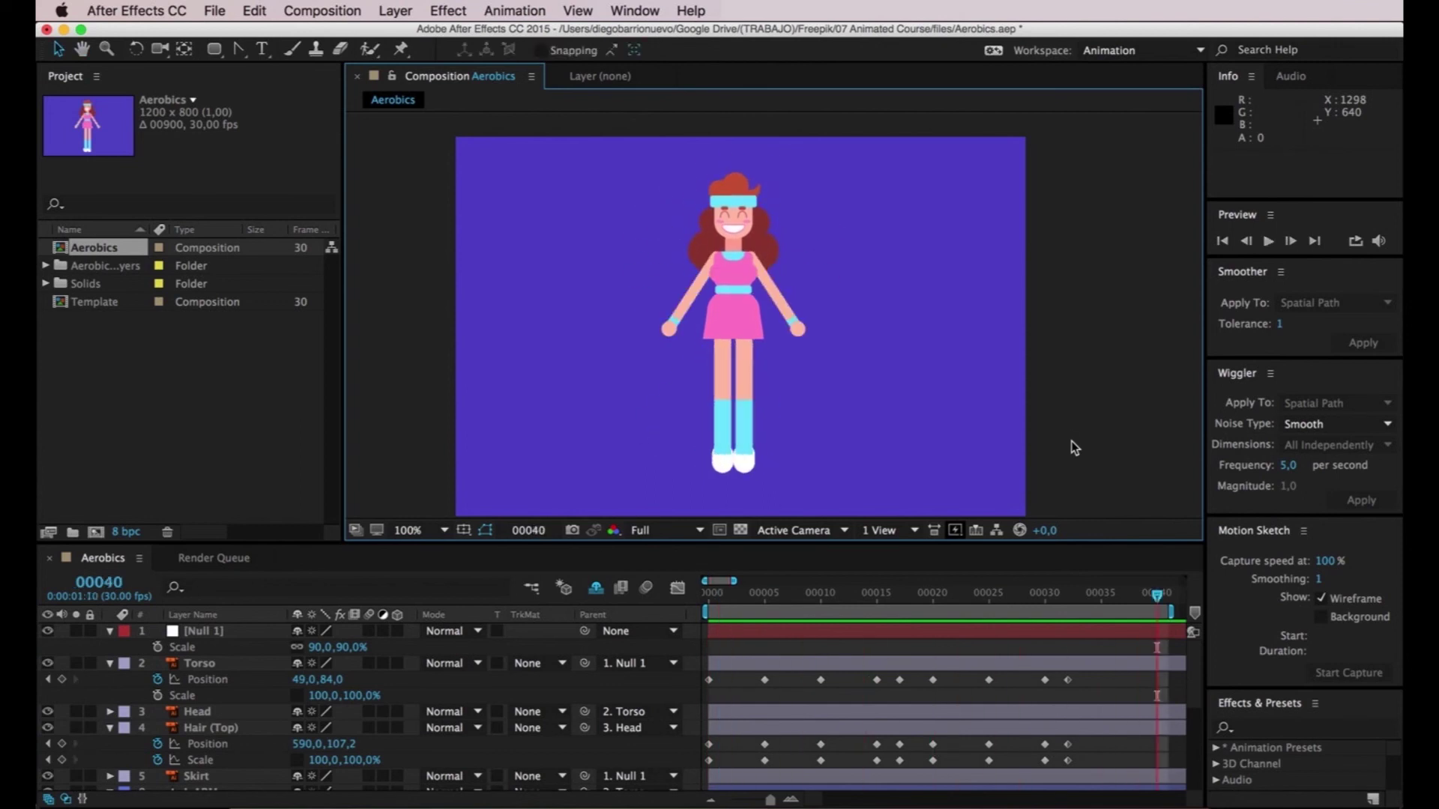
{"action": "left_click_drag", "start_coordinate": [715, 604], "coordinate": [689, 592]}
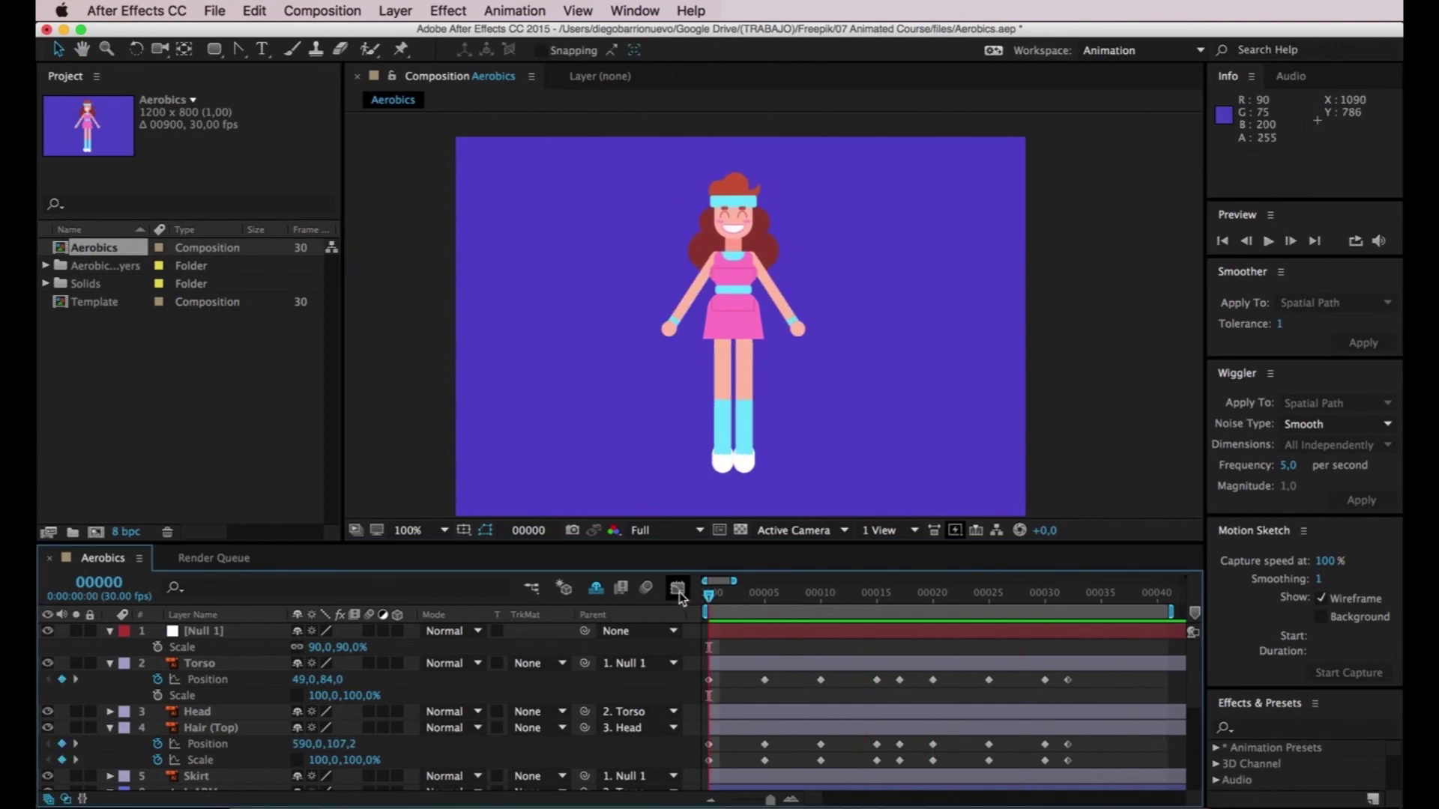
{"action": "key", "text": "comma"}
{"action": "key", "text": "comma"}
{"action": "key", "text": "space"}
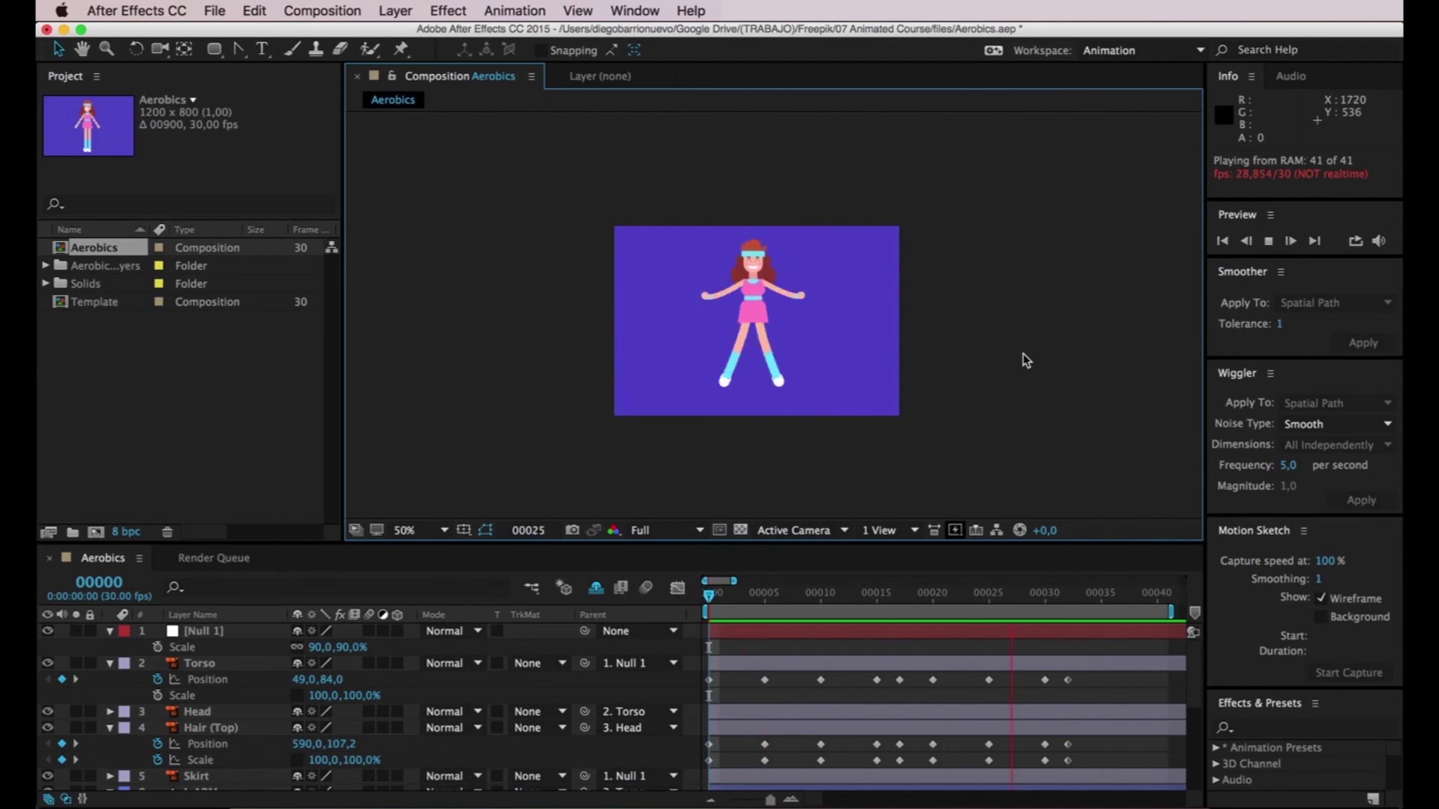
{"action": "key", "text": "period"}
{"action": "key", "text": "period"}
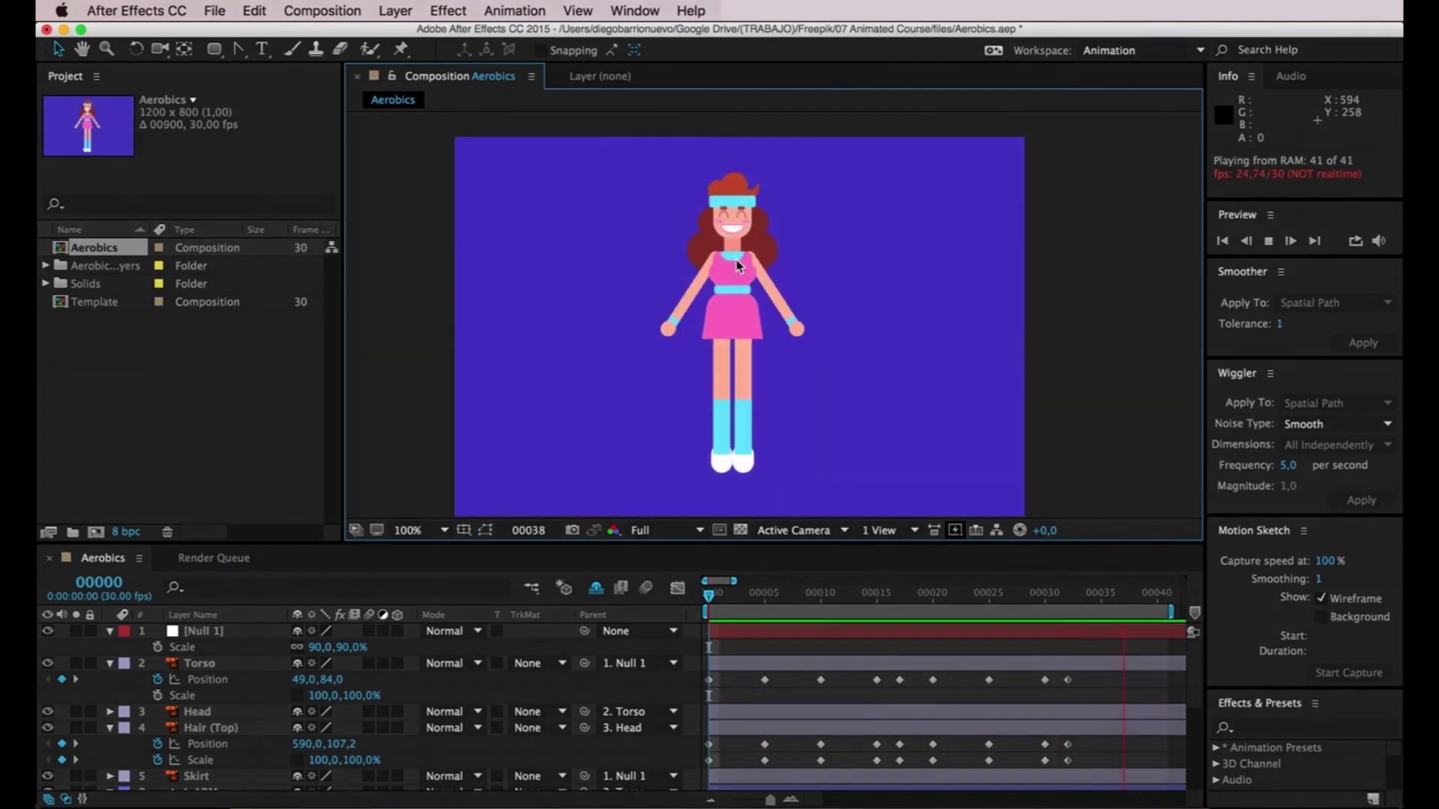
{"action": "left_click", "coordinate": [745, 592]}
{"action": "left_click_drag", "start_coordinate": [744, 592], "coordinate": [709, 592]}
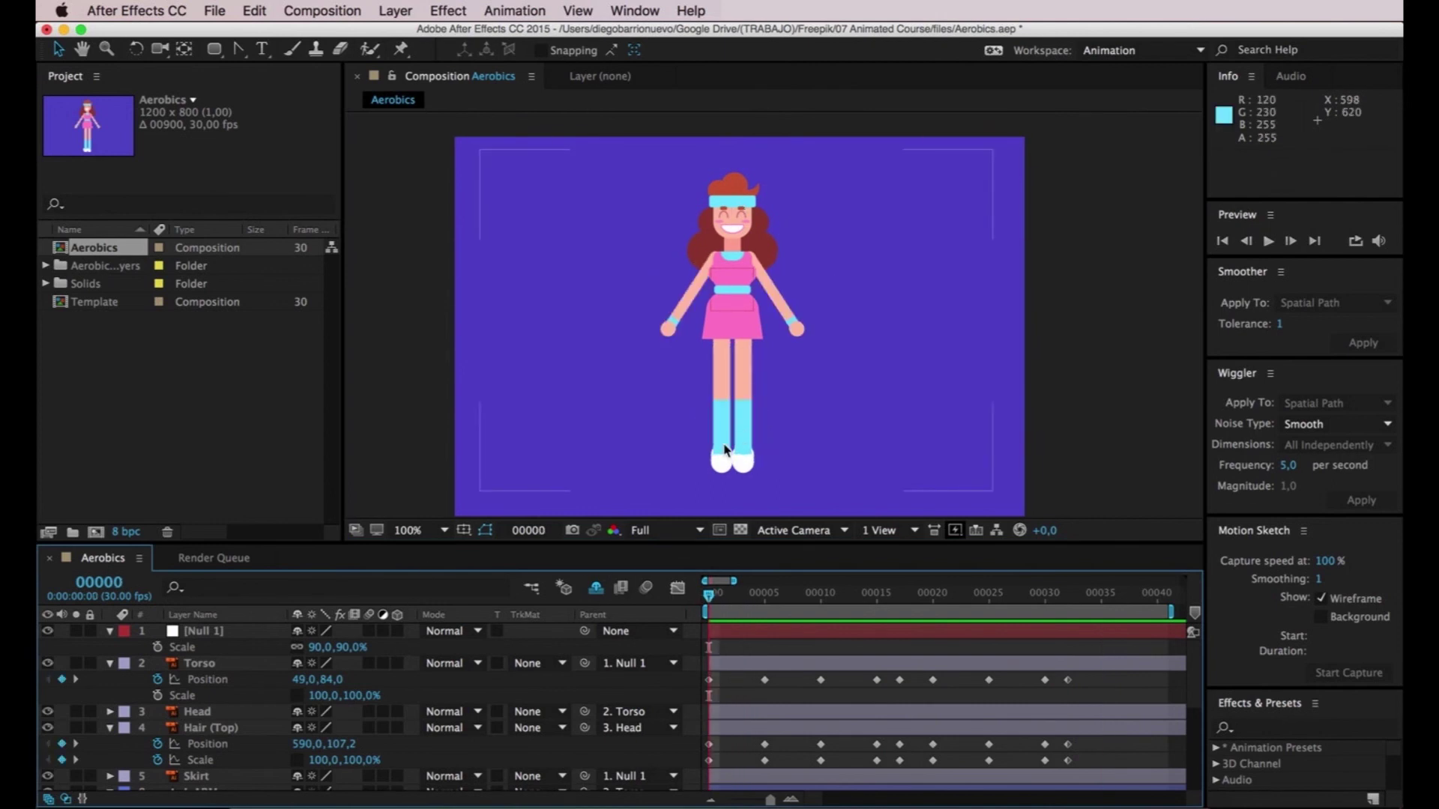
{"action": "left_click", "coordinate": [221, 631]}
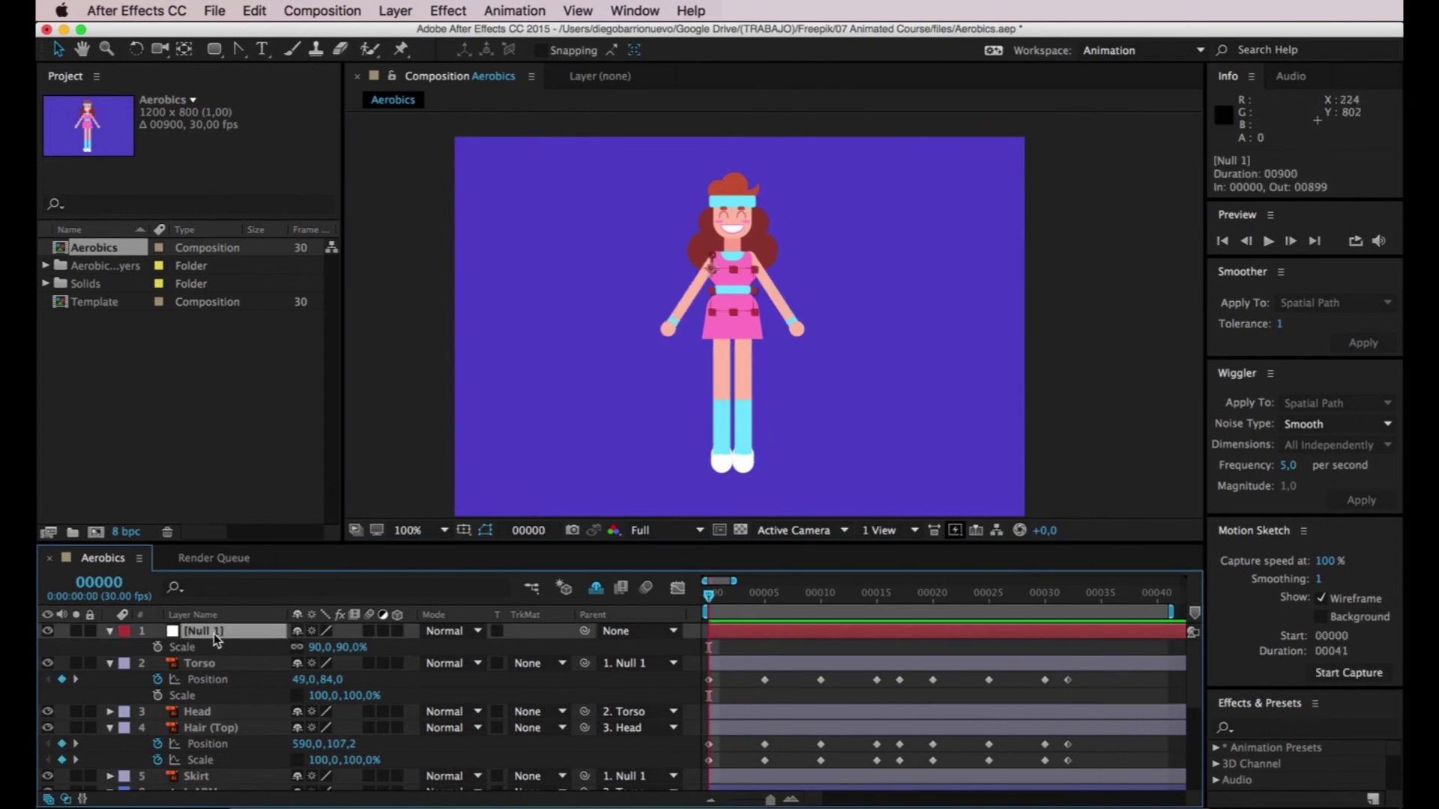
{"action": "left_click", "coordinate": [1104, 354]}
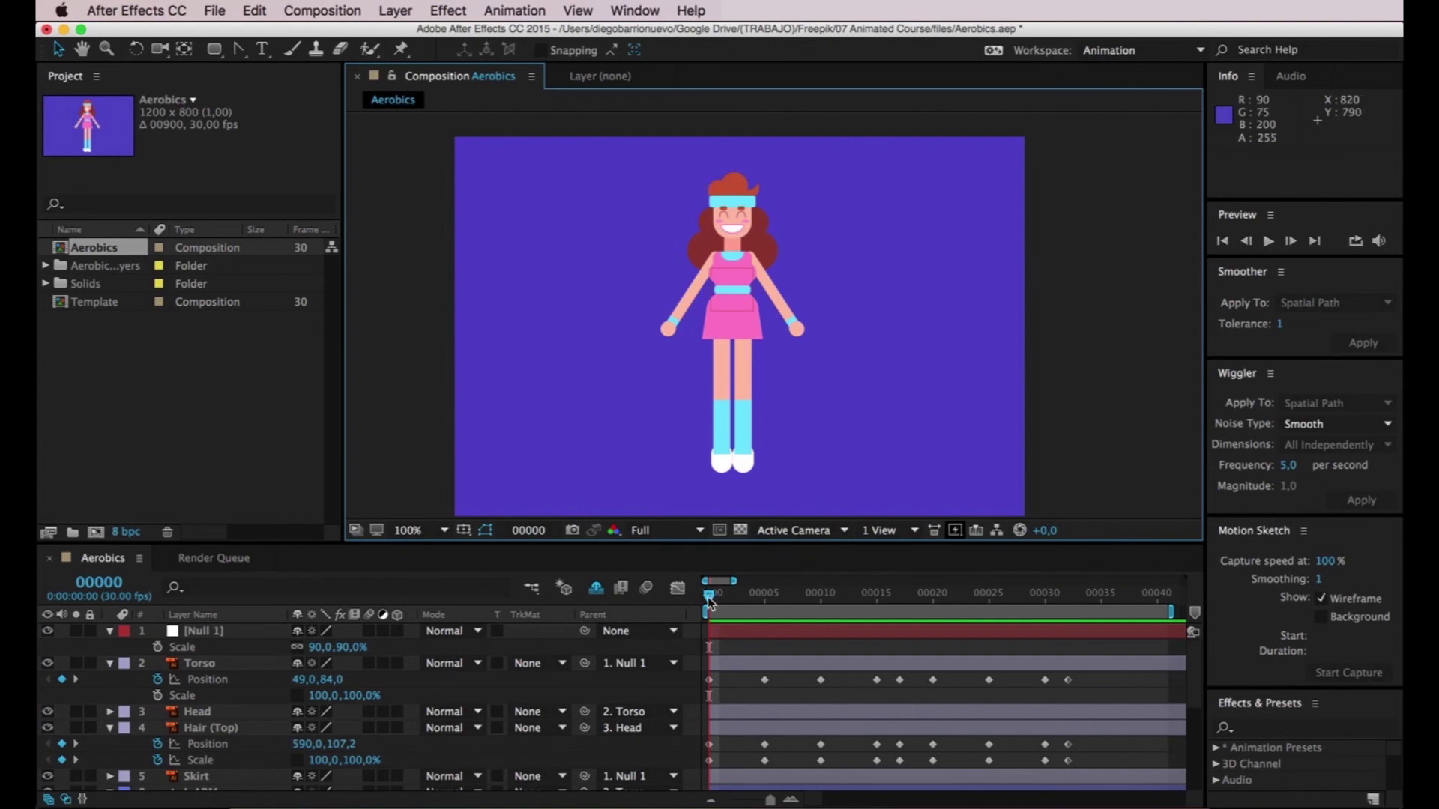
{"action": "left_click_drag", "start_coordinate": [709, 600], "coordinate": [1090, 592]}
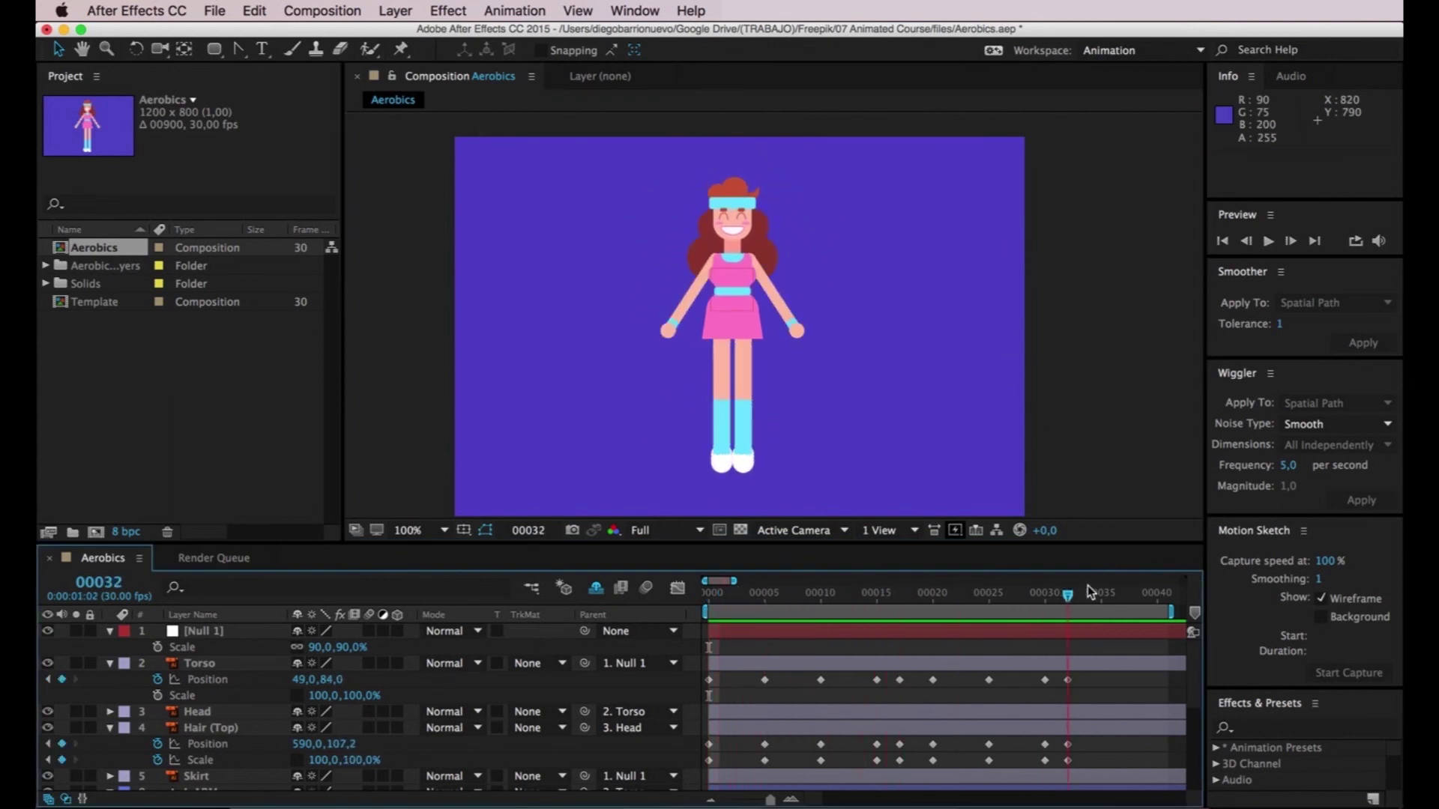
{"action": "left_click_drag", "start_coordinate": [1090, 592], "coordinate": [708, 601]}
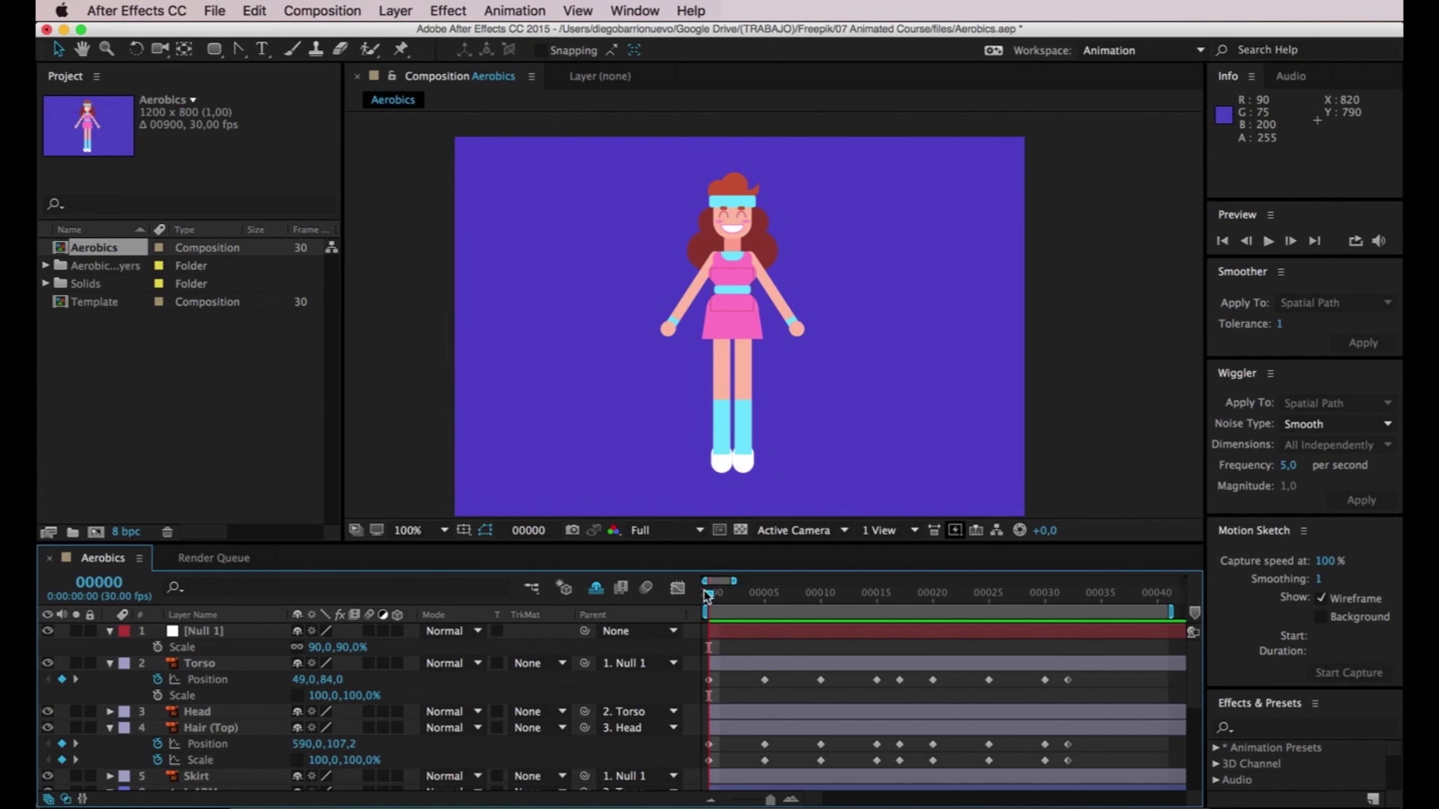
{"action": "left_click_drag", "start_coordinate": [712, 592], "coordinate": [708, 622]}
{"action": "left_click", "coordinate": [1122, 346]}
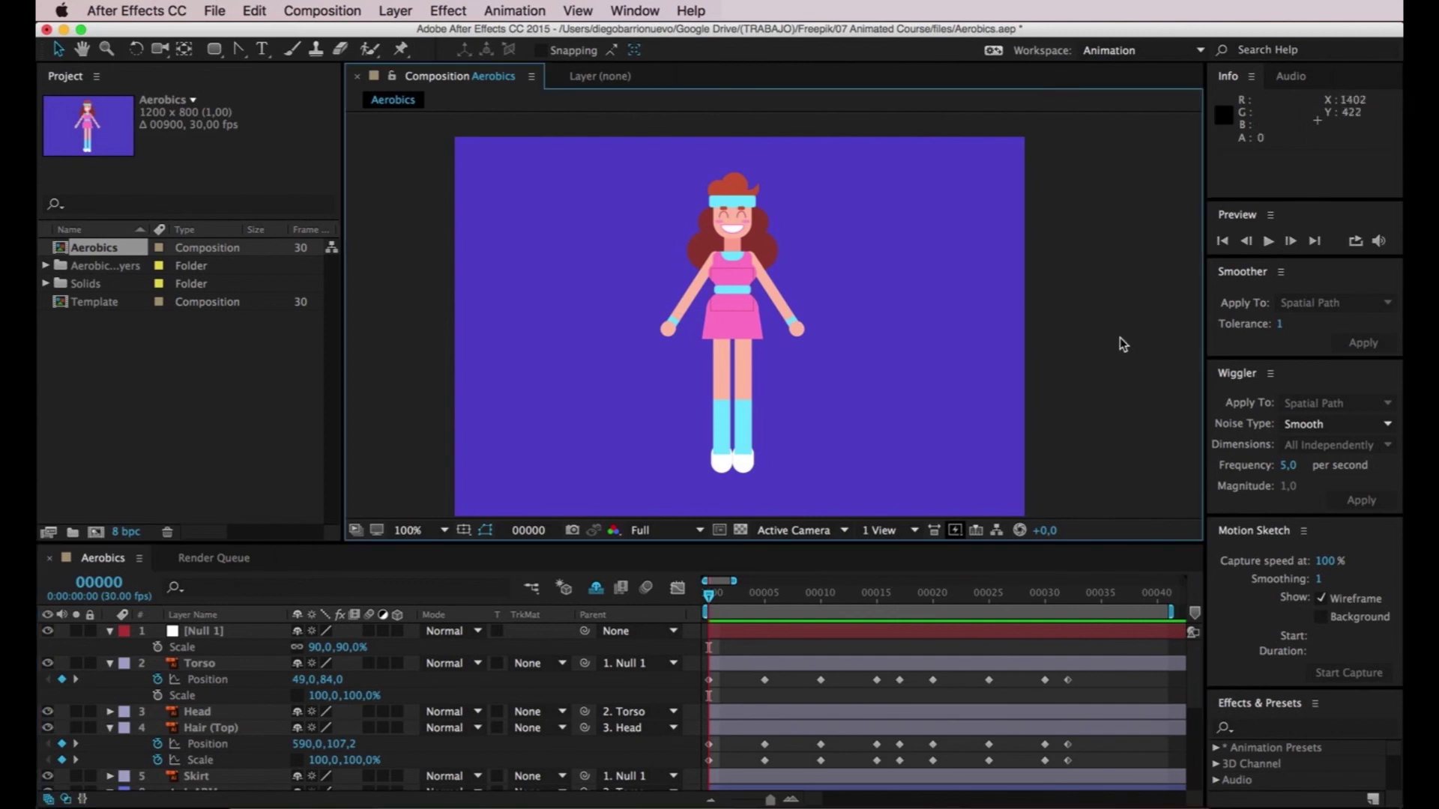